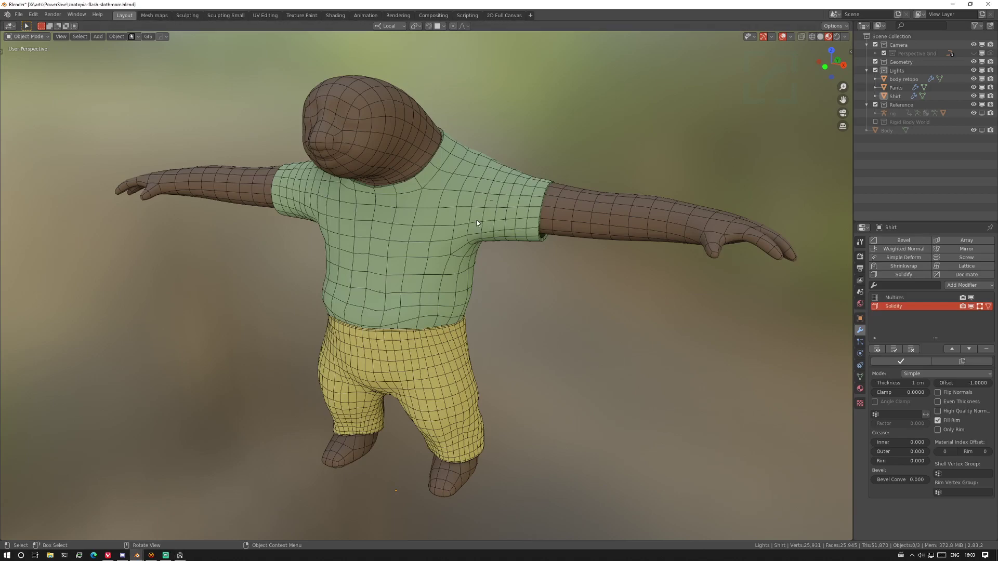
Step: Examine the existing clothed character's body, arm and hand topology from several angles
middle_drag(441, 195, 542, 200)
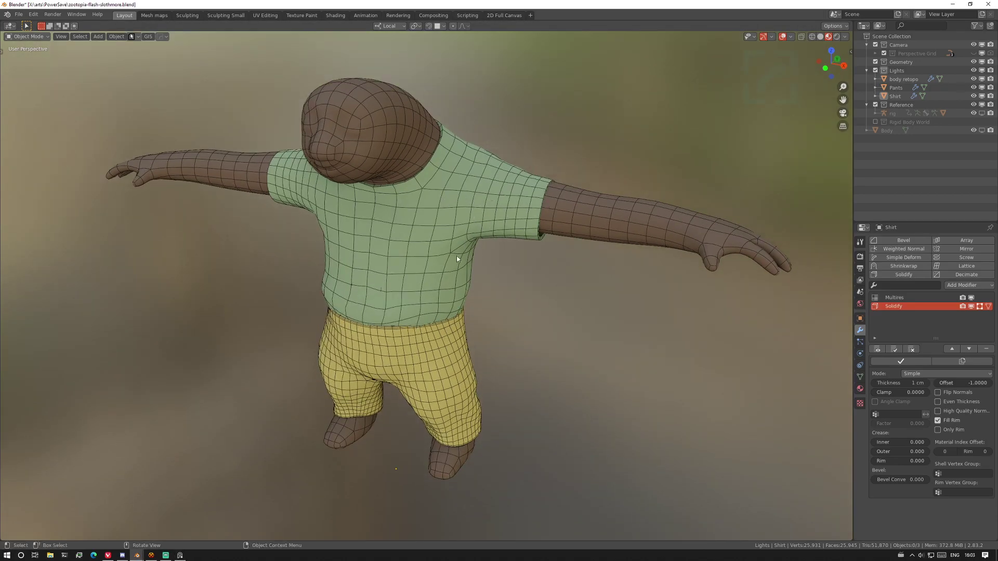
middle_drag(650, 246, 432, 227)
shift+middle_drag(732, 254, 488, 225)
scroll(610, 254, up, 3)
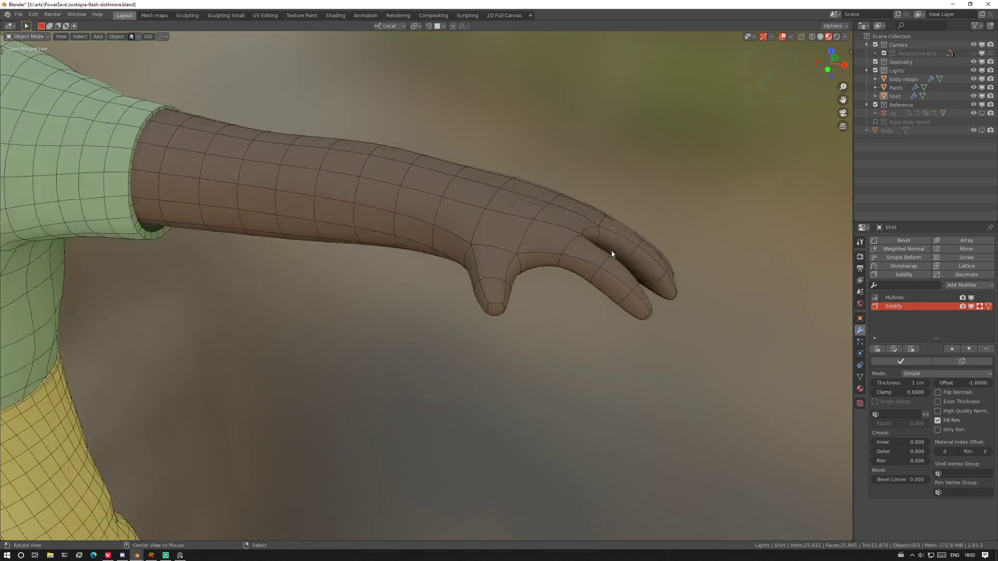
middle_drag(613, 256, 561, 252)
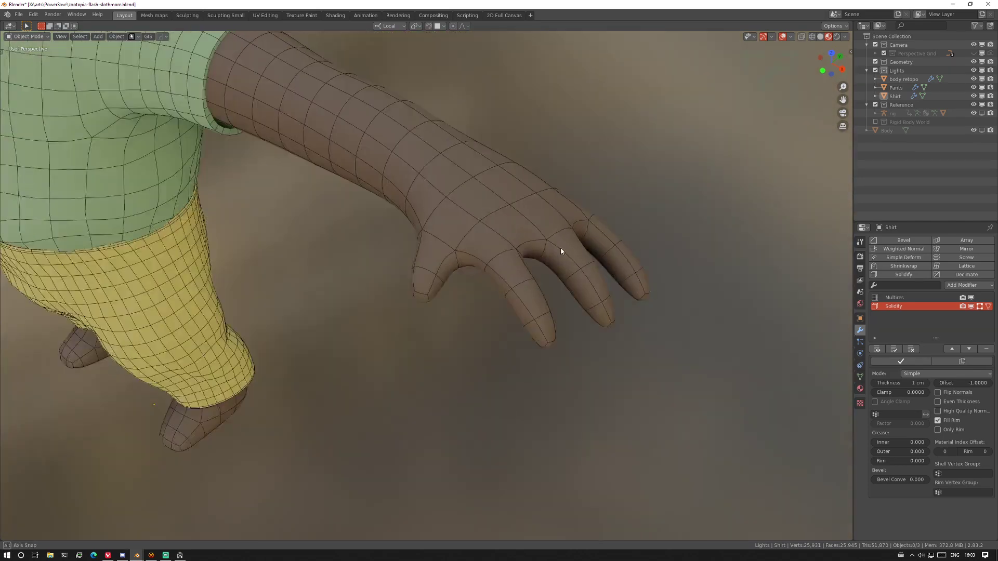
scroll(561, 252, down, 4)
Step: Add a cube mesh beside the character and collapse it to a single vertex at its centre in Edit Mode
middle_drag(373, 219, 571, 240)
key(shift+a)
mouse_move(390, 344)
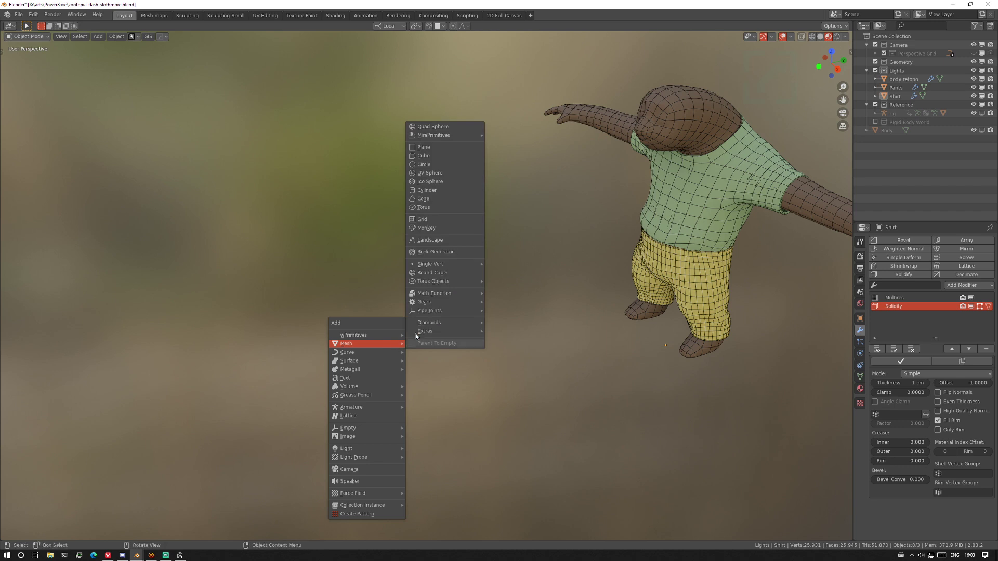
click(429, 156)
middle_drag(429, 157, 370, 272)
key(Tab)
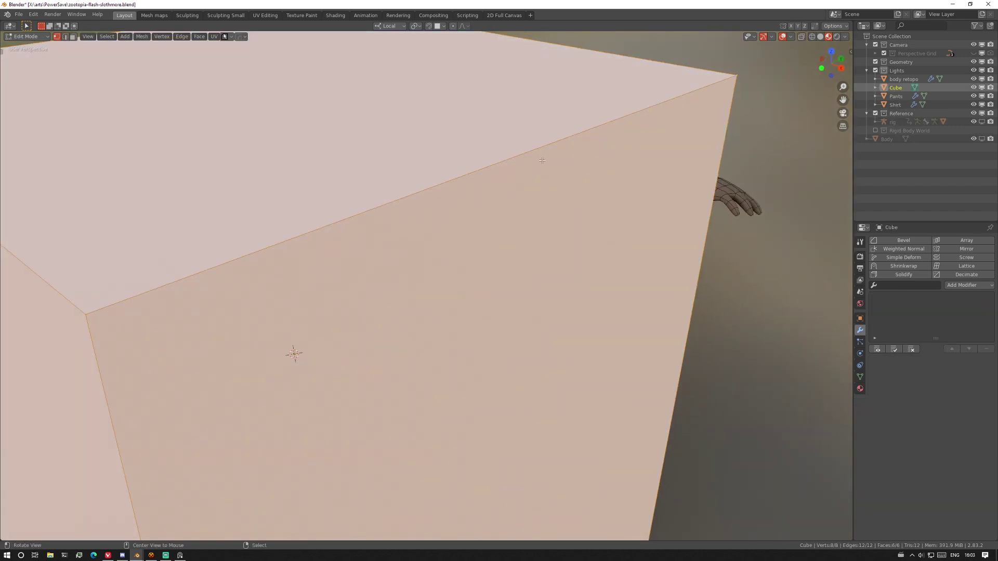
key(shift+1)
alt+shift+drag(338, 351, 462, 310)
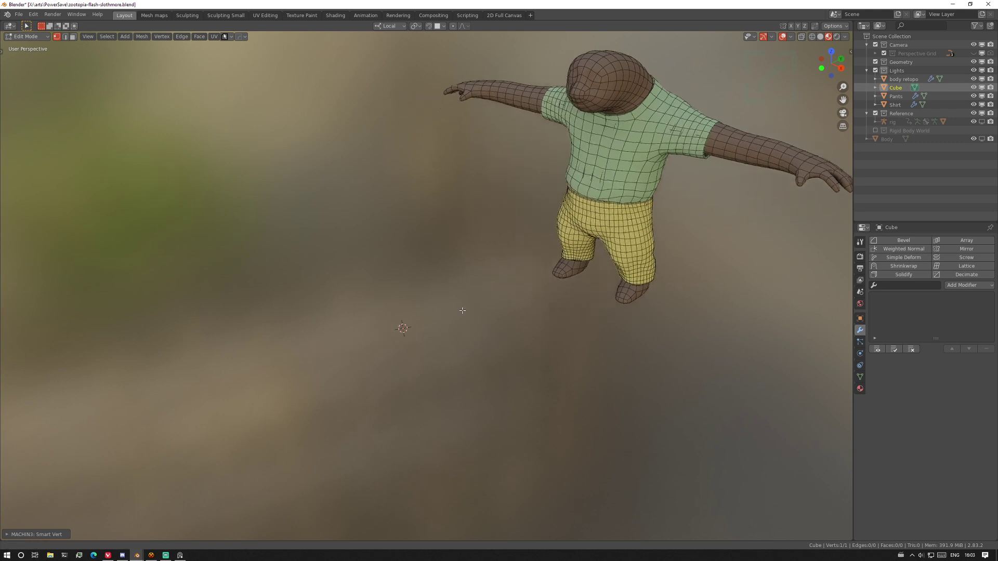
Step: Extrude the single vertex upward along Z for the spine, and extrude the upper end sideways along X for the shoulder
shift+middle_drag(463, 310, 507, 284)
mouse_move(430, 328)
alt+mouse_down()
mouse_move(457, 307)
mouse_move(441, 316)
alt+mouse_up()
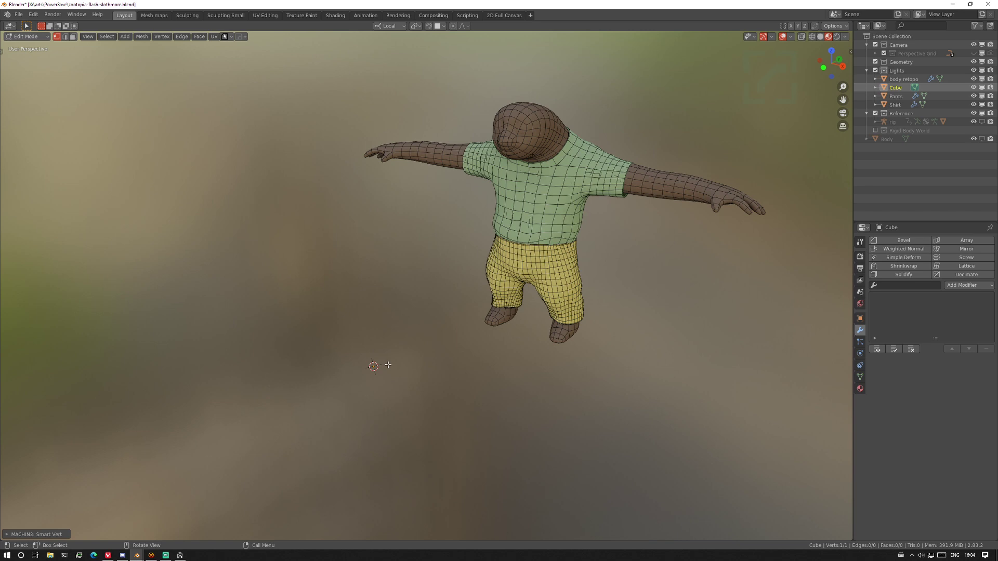
key(e)
key(z)
click(396, 231)
alt+drag(396, 231, 430, 258)
key(e)
key(x)
click(455, 247)
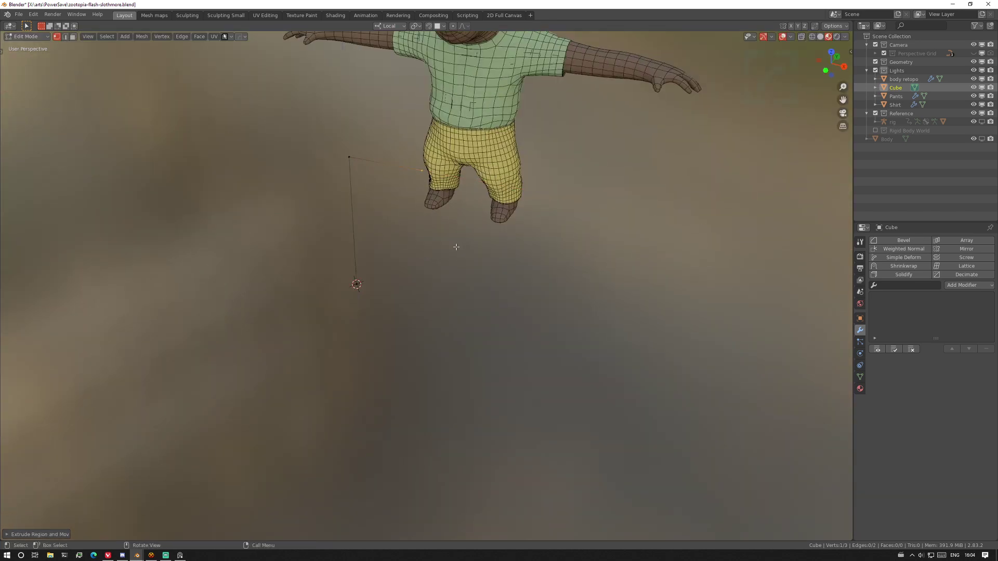
Step: Add a Mirror modifier on the X axis and a Skin modifier to the vertex chain
alt+shift+drag(367, 173, 446, 320)
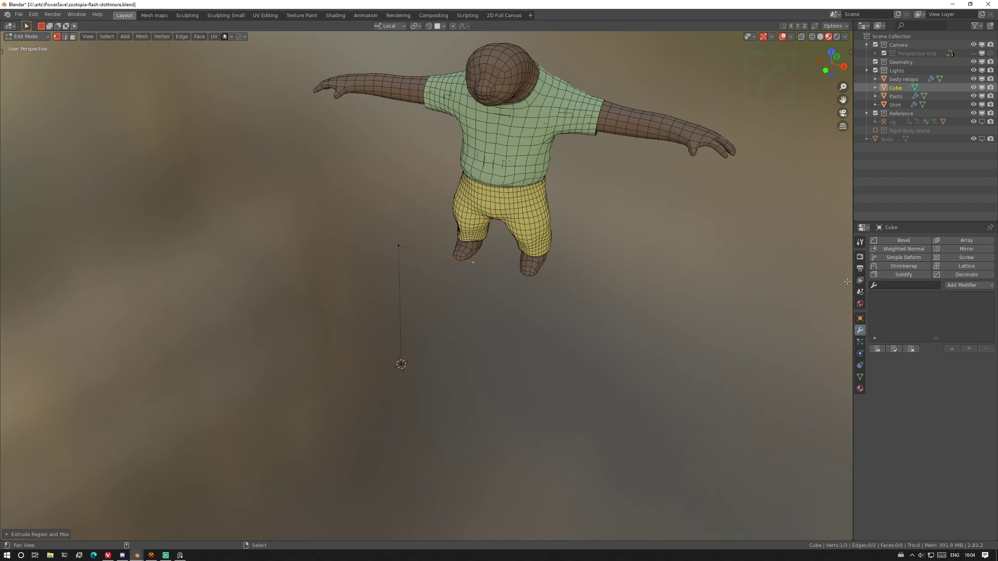
click(954, 286)
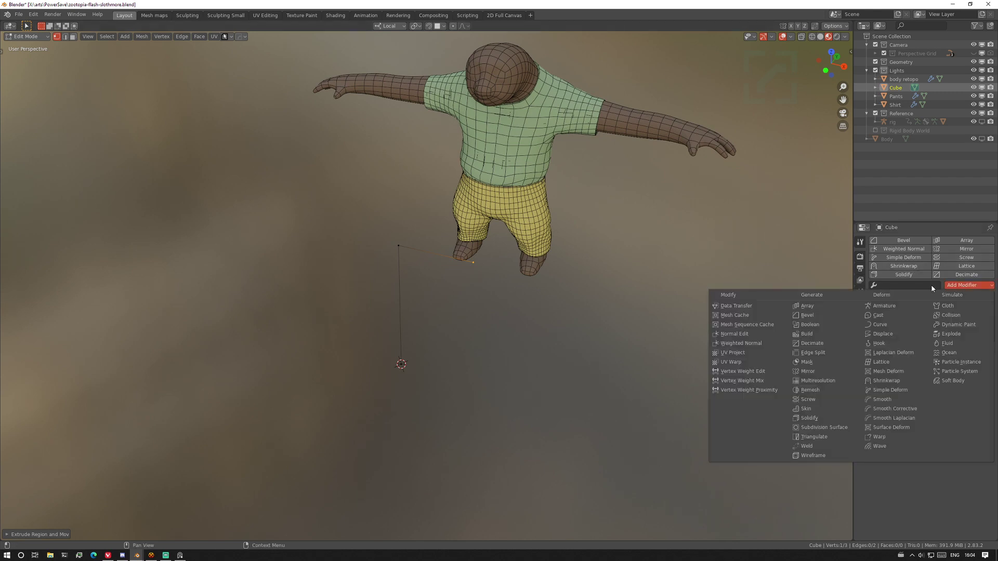
click(816, 370)
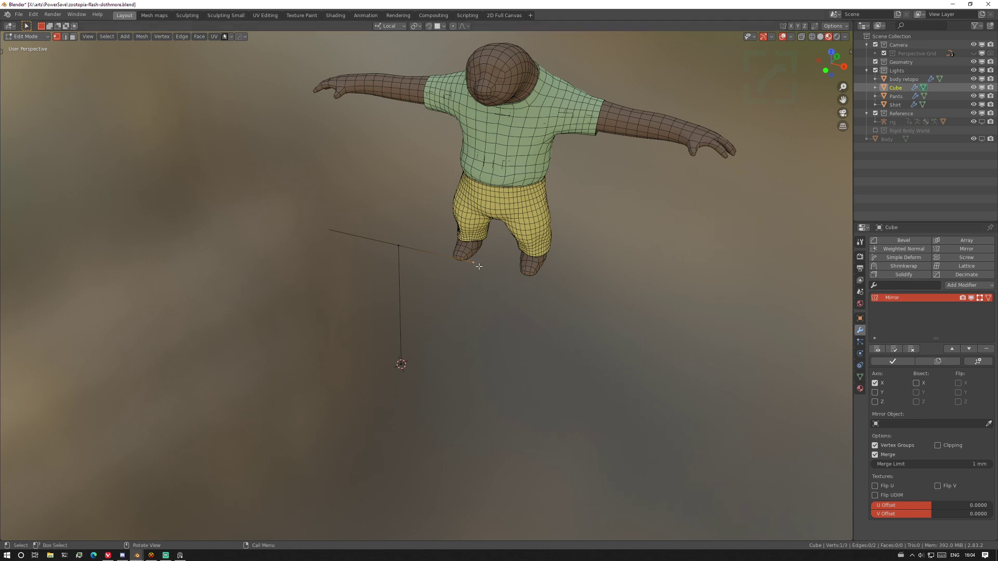
click(965, 285)
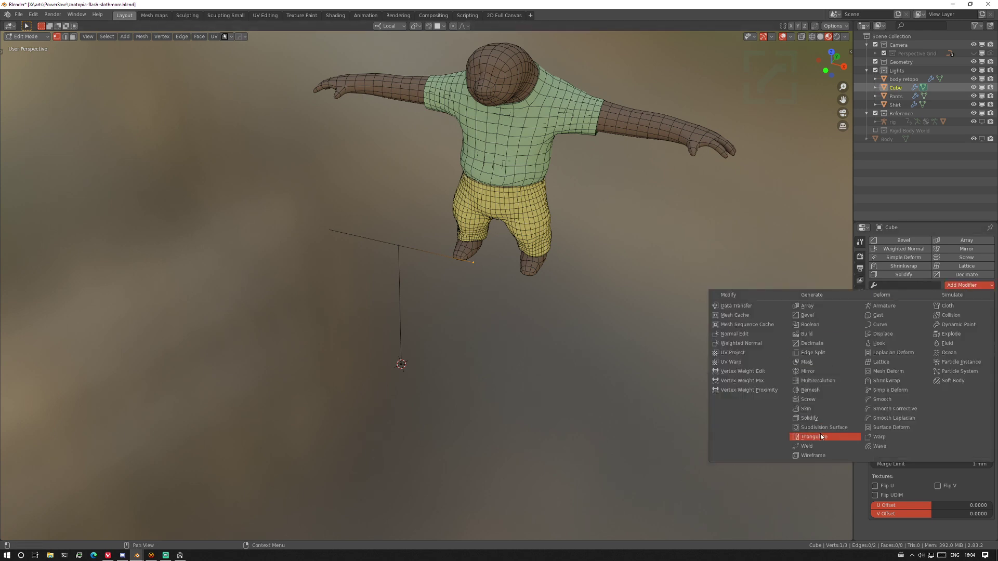
click(824, 408)
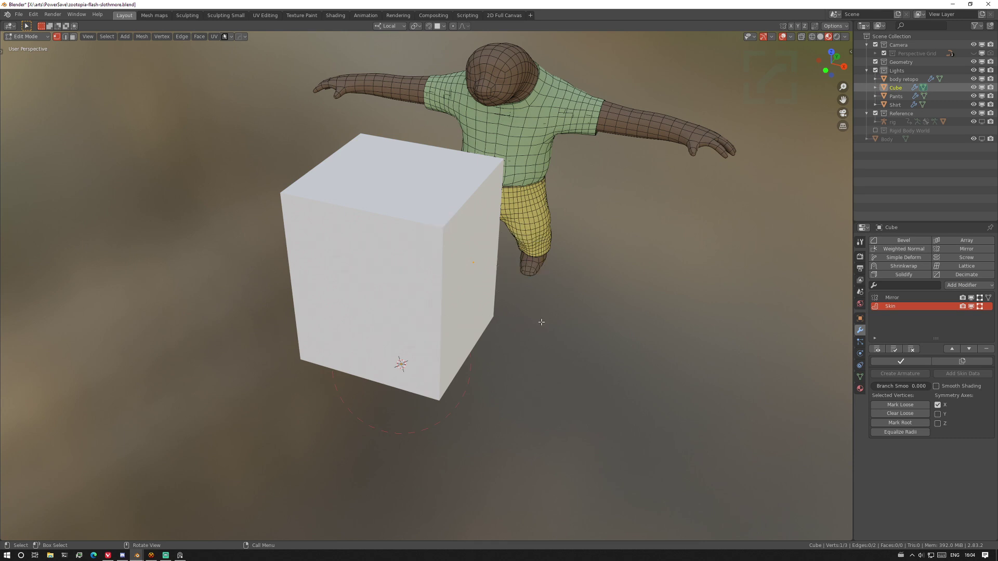
Step: Select all vertices and set their mean skin radius X and Y to 0.080
key(n)
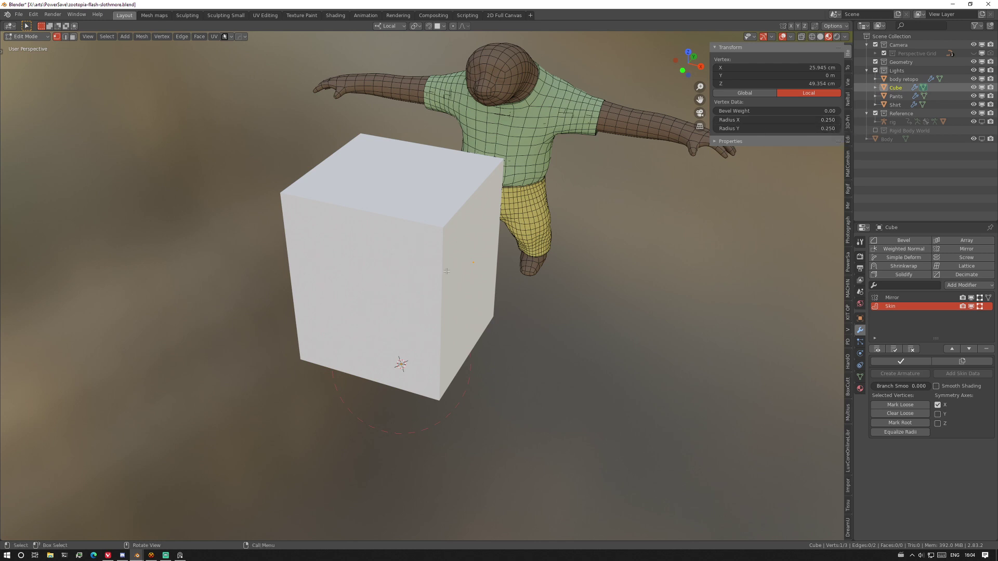
key(a)
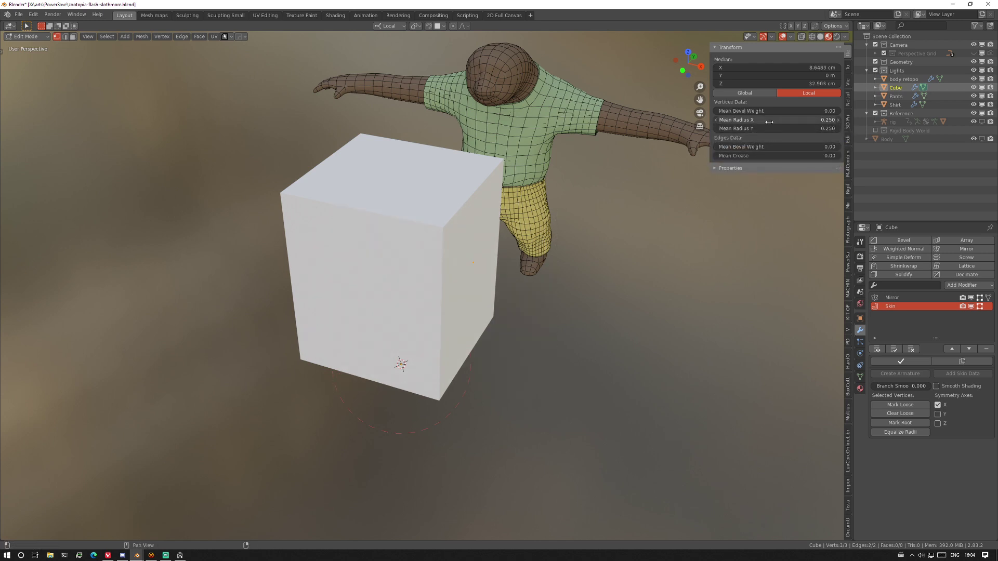
drag(769, 120, 745, 128)
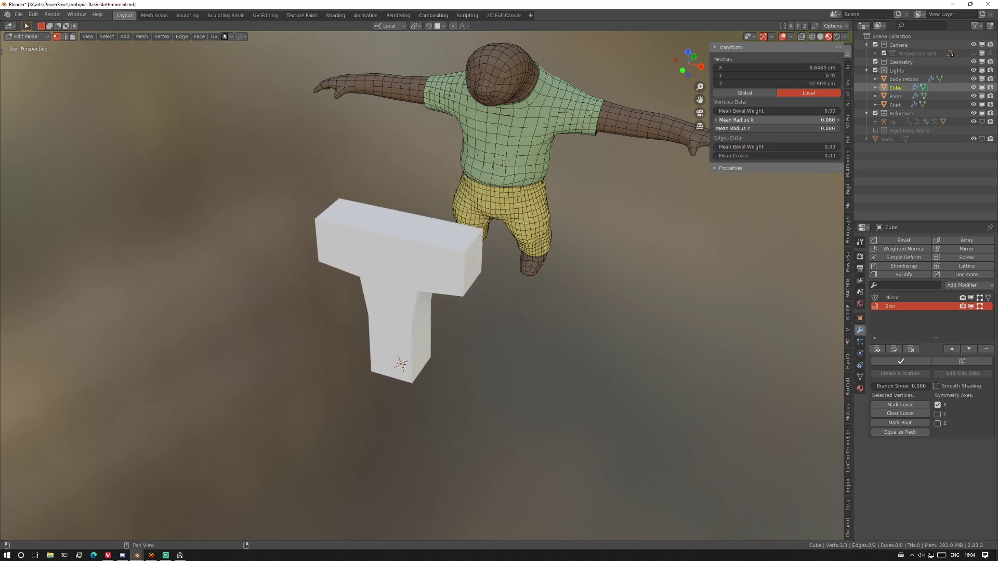
Step: Switch the viewport to solid shading and scale the skin of all vertices down to a radius of about 0.063
key(z)
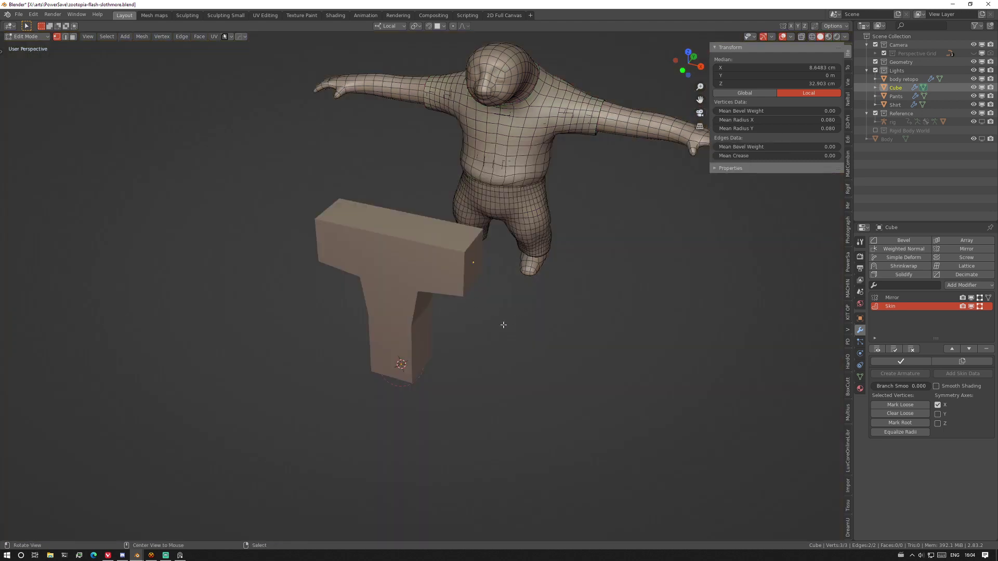
key(ctrl+a)
click(481, 320)
Step: Extrude the shoulder's end vertex outward along X for the arm, and shift the arm's end slightly forward in top view
click(468, 256)
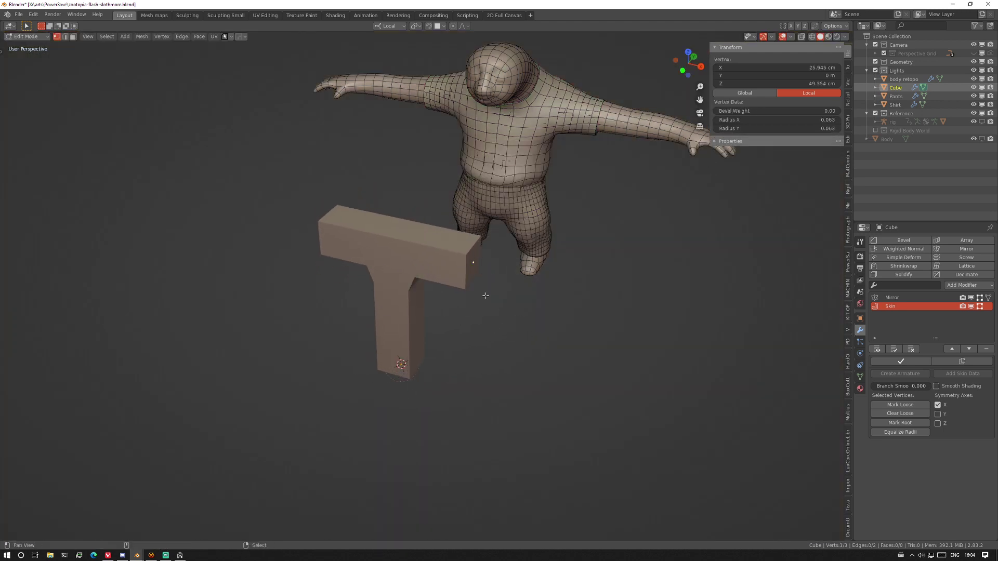
middle_drag(483, 288, 478, 268)
key(n)
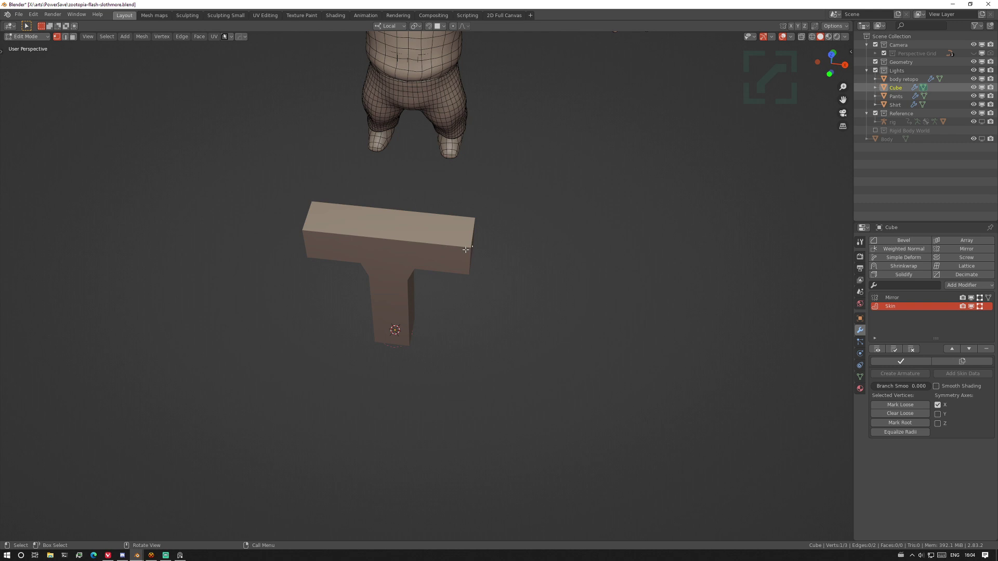
key(e)
key(x)
click(575, 280)
key(grave)
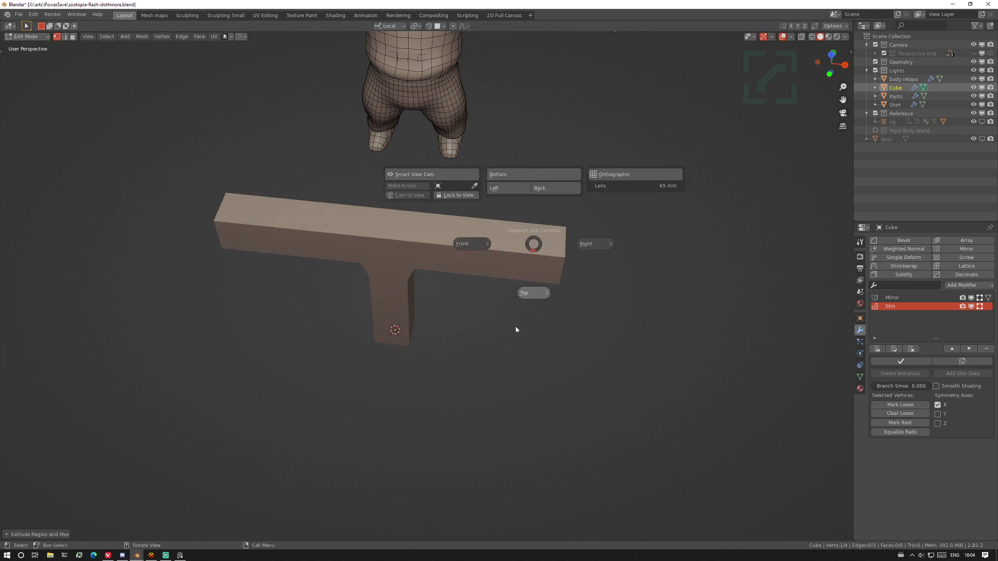
click(516, 325)
key(g)
click(518, 225)
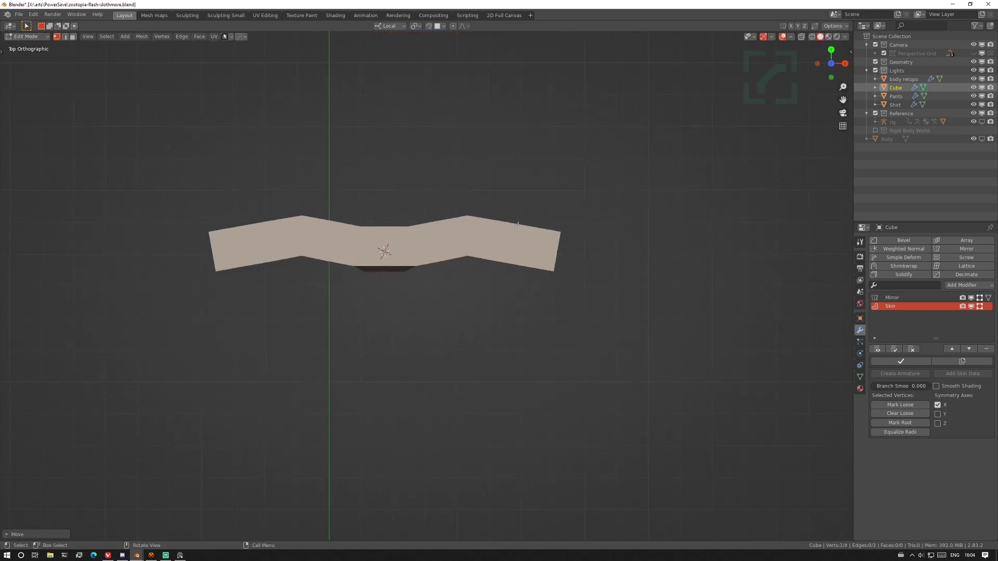
Step: In the right side view, extrude the spine's top vertex upward about 19.5 cm for the neck, and extrude again forward for the head
middle_drag(582, 263, 610, 198)
shift+middle_drag(539, 291, 482, 218)
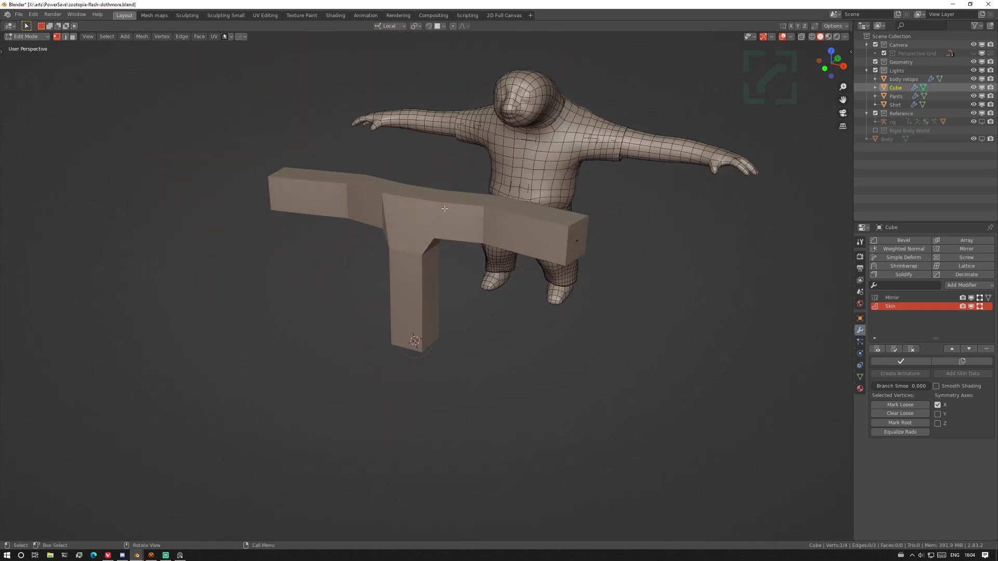
key(KP_3)
key(e)
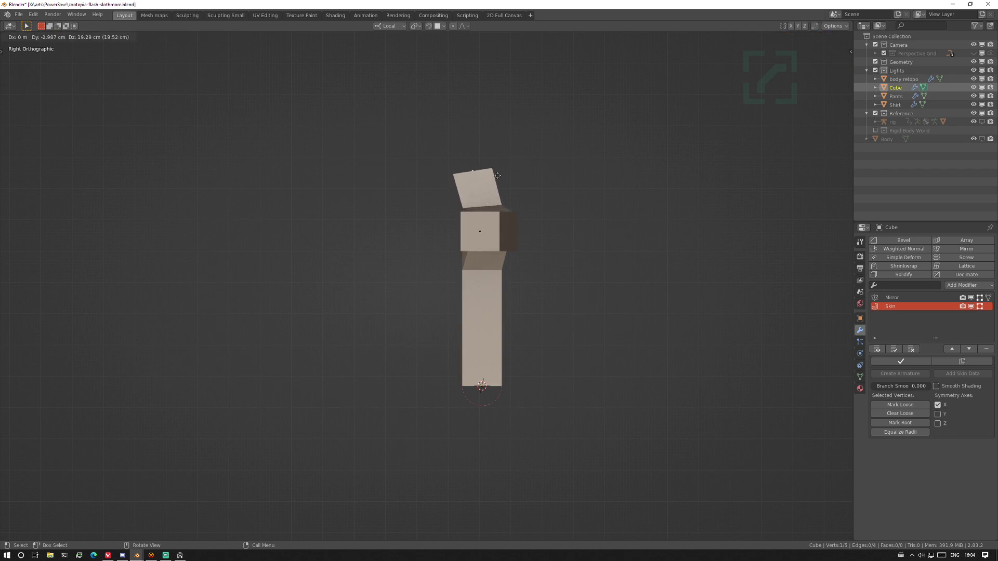
click(497, 175)
key(e)
click(426, 139)
middle_drag(426, 139, 468, 310)
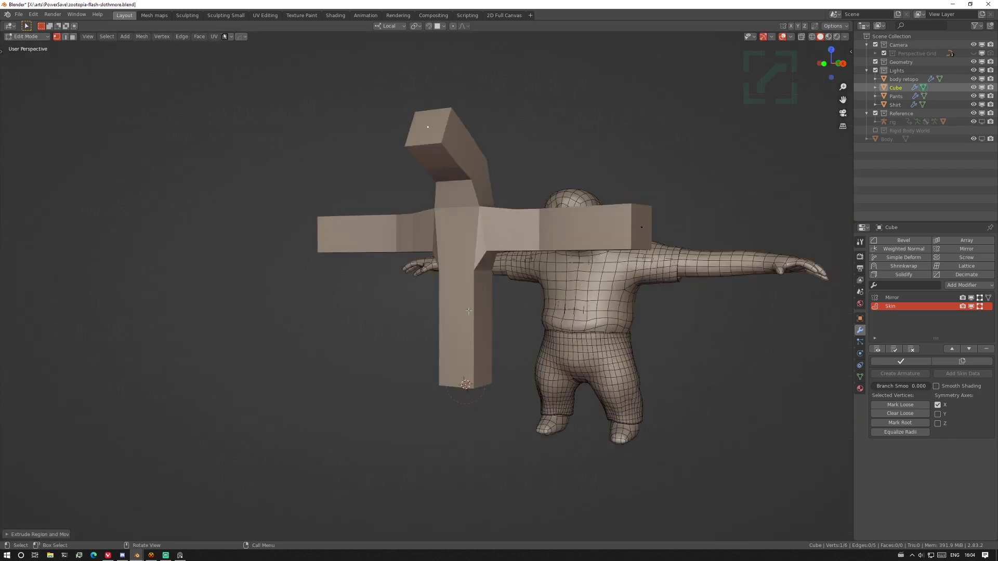
Step: Extrude the spine's lowest vertex sideways along X to form the hip
click(466, 379)
middle_drag(466, 371, 468, 336)
key(e)
key(x)
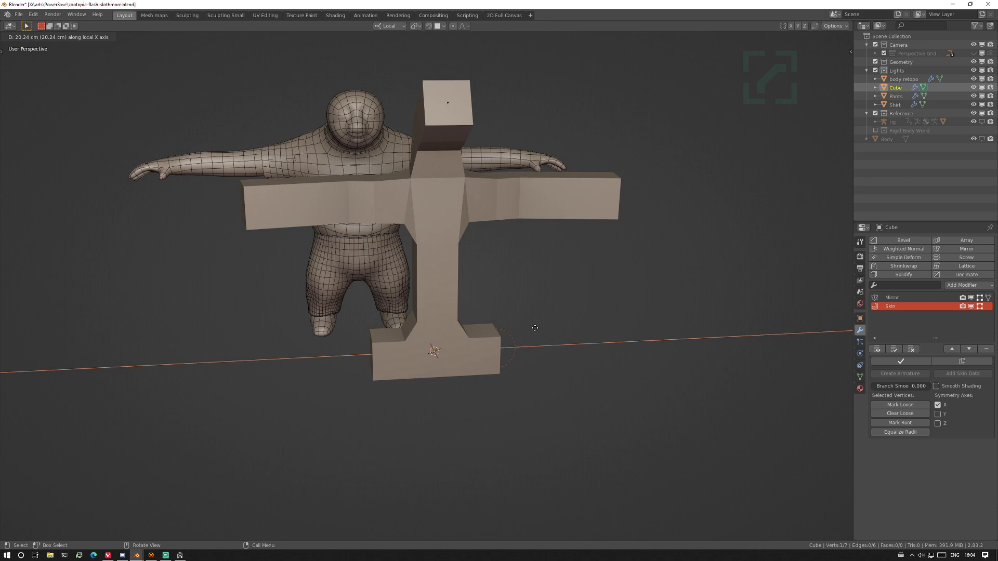
click(547, 331)
Step: Extrude the hip vertex down along Z about 29 cm for the upper leg, and down again for the lower leg
alt+shift+drag(525, 344, 517, 256)
key(e)
key(z)
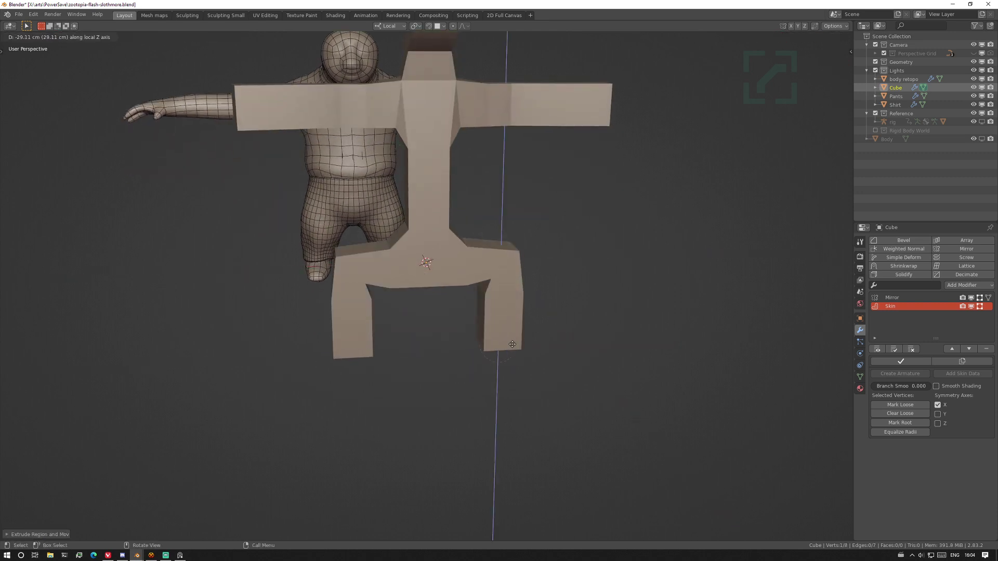
click(512, 341)
middle_drag(512, 341, 474, 345)
key(e)
key(z)
click(474, 401)
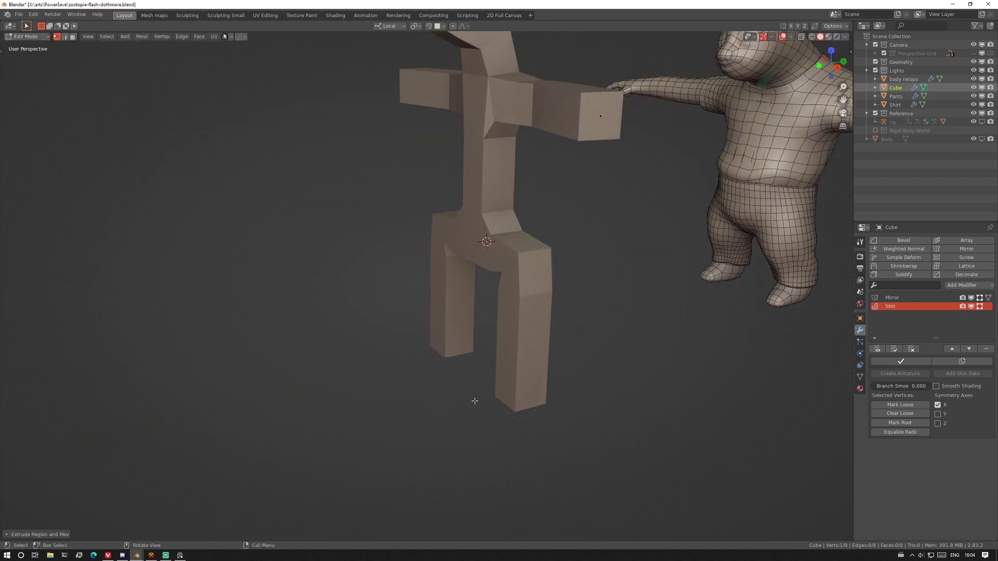
Step: Move the knee vertex forward along Y to bend the leg, and extrude the ankle vertex forward along Y for the foot
key(g)
key(y)
click(539, 354)
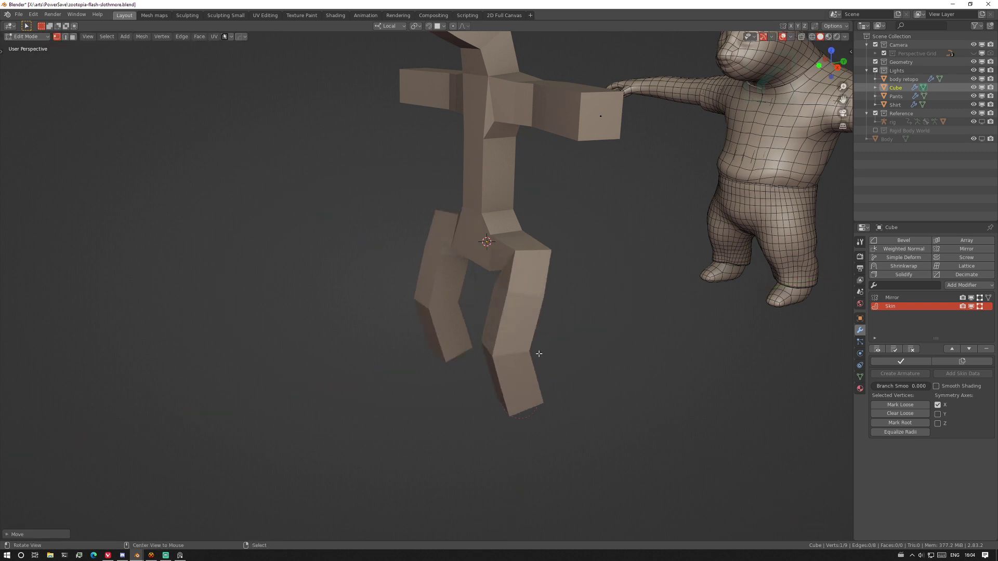
key(e)
key(y)
click(466, 415)
Step: Mark the pelvis vertex as loose in the Skin modifier
alt+shift+drag(481, 279, 523, 346)
alt+drag(524, 346, 568, 340)
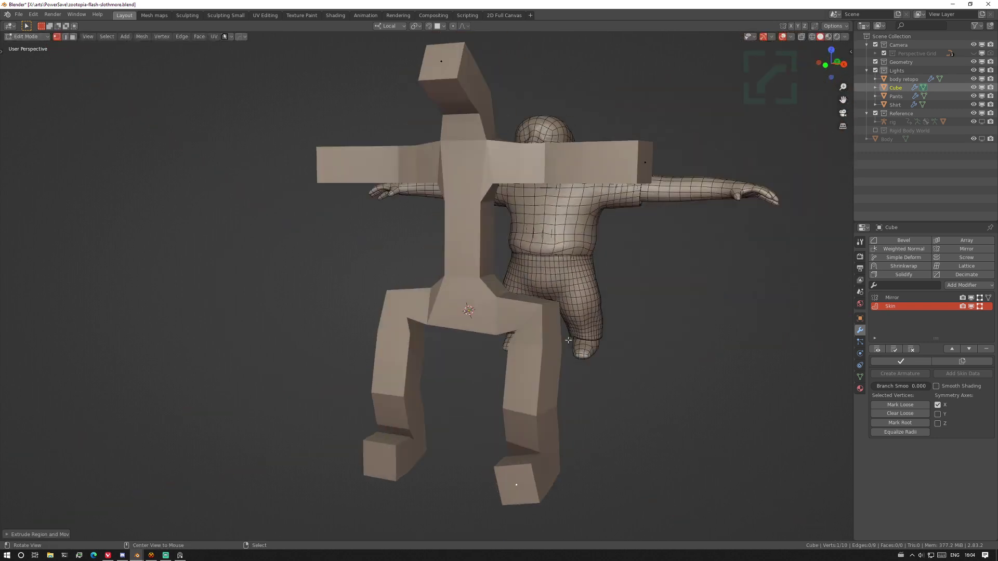
middle_drag(495, 300, 463, 264)
middle_drag(527, 292, 469, 256)
click(900, 405)
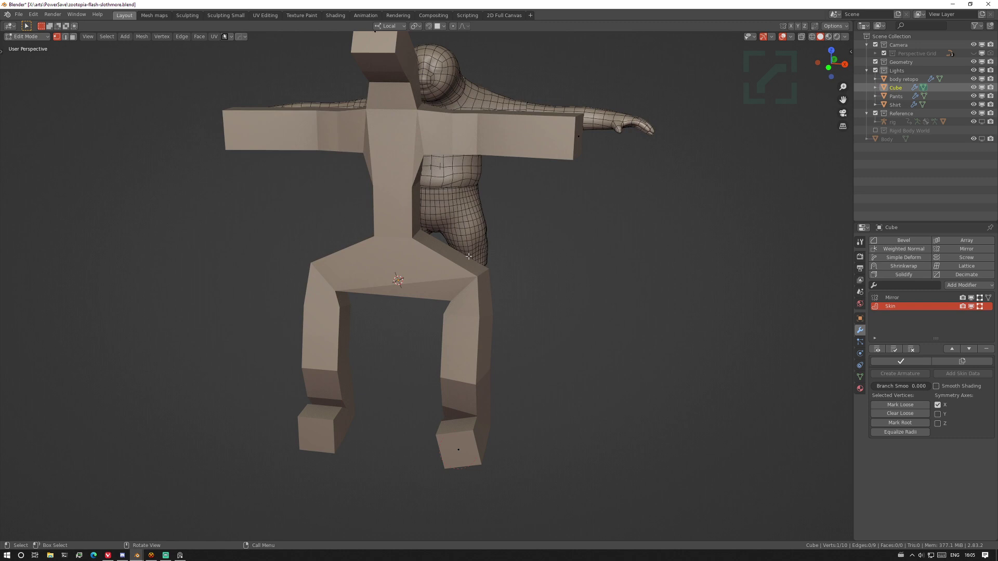
Step: Move the hip joint vertex inward along X by about 7.5 cm
drag(481, 306, 480, 307)
key(g)
key(x)
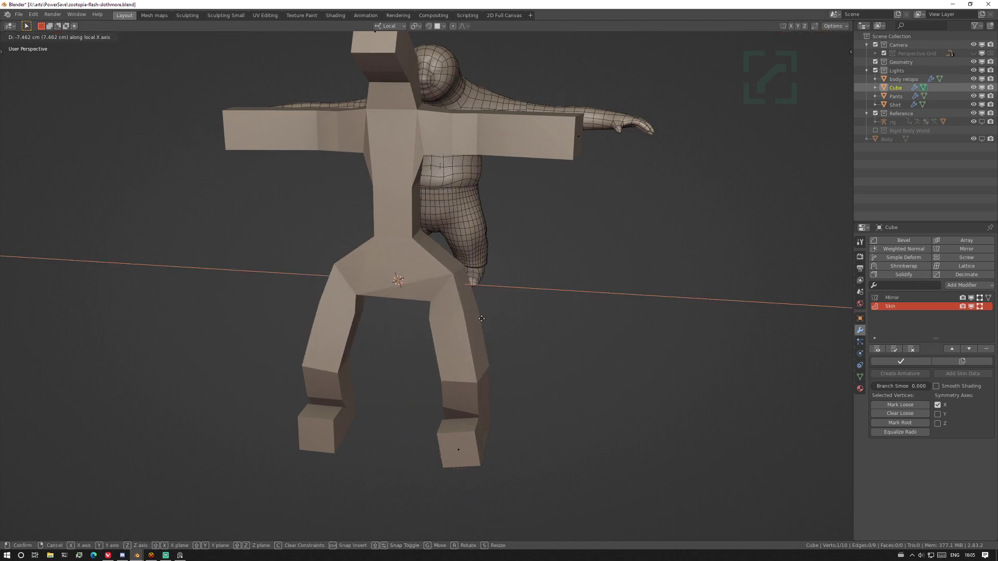
click(481, 319)
Step: Select the spine, neck and head vertices and enlarge their skin radius
middle_drag(439, 250, 438, 242)
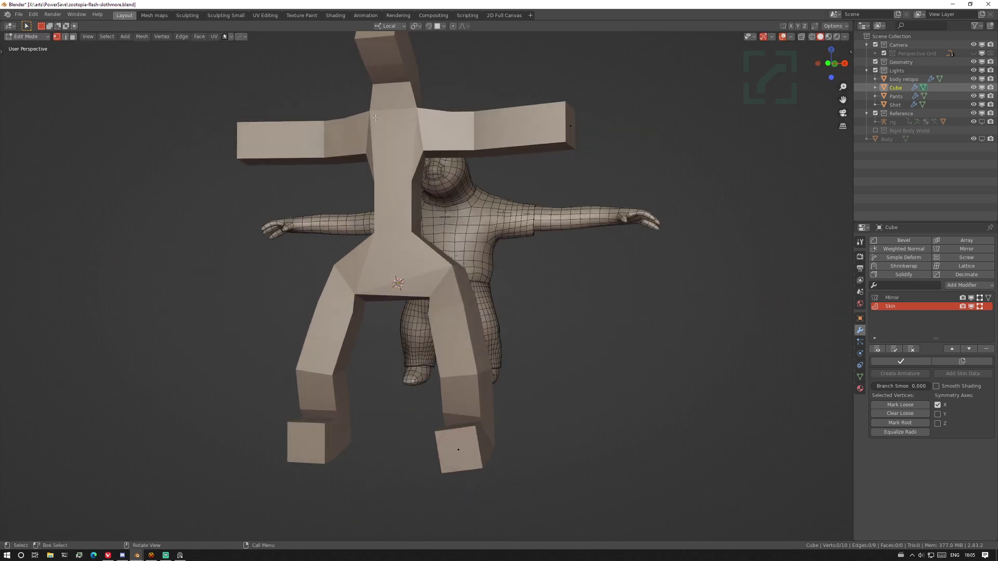
middle_drag(375, 118, 365, 78)
drag(364, 78, 484, 368)
key(s)
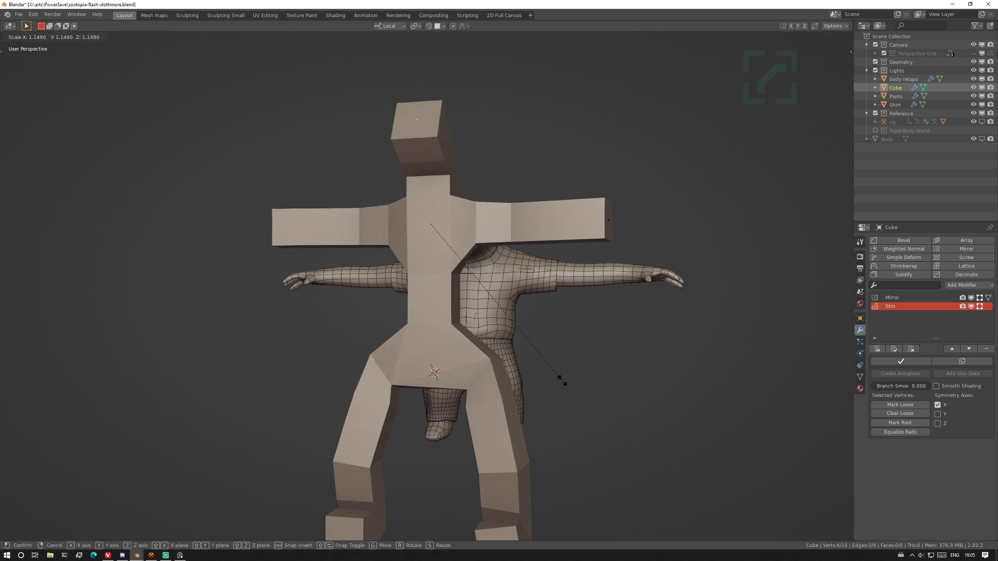
click(580, 420)
Step: Select the chest and pelvis vertices and enlarge their skin by a factor of about 1.47
drag(375, 270, 504, 423)
key(s)
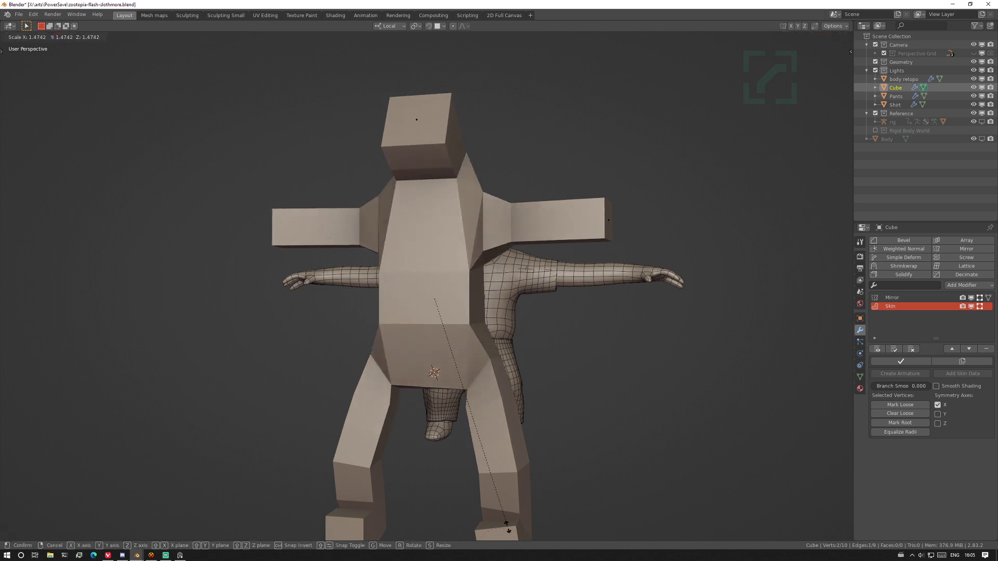
click(507, 524)
middle_drag(499, 467, 523, 331)
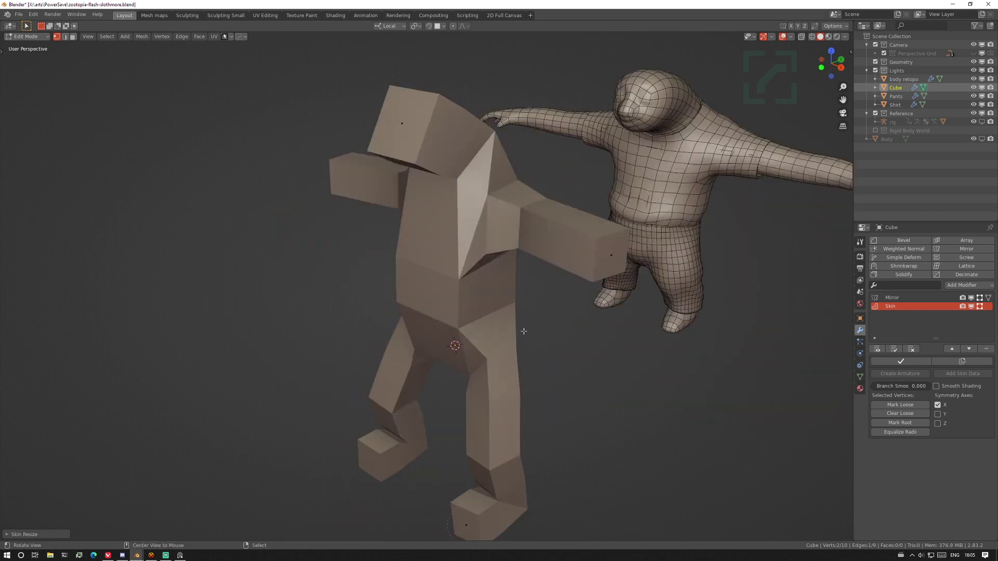
Step: Select the leg and foot vertices and enlarge their skin radius
alt+shift+drag(523, 331, 508, 210)
drag(426, 231, 512, 423)
key(ctrl+a)
click(556, 409)
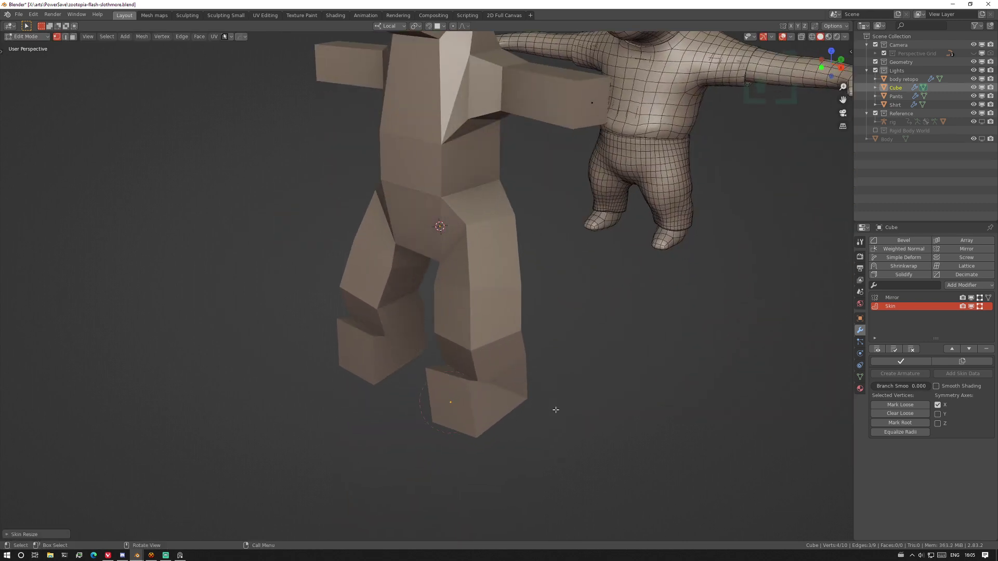
key(ctrl+a)
click(535, 389)
shift+middle_drag(567, 174, 527, 277)
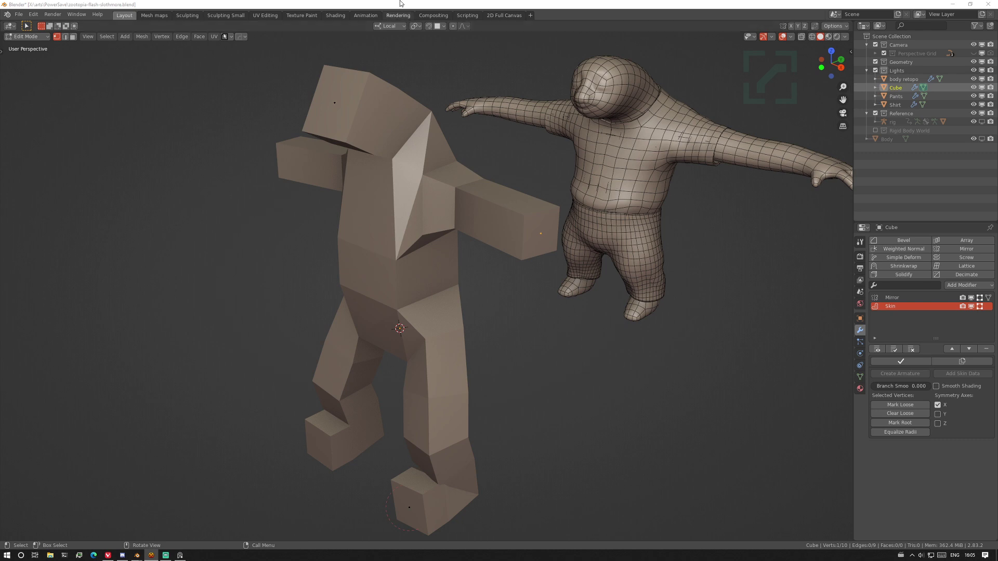
Step: Reposition the arm's end vertex to adjust the length and direction of the upper arm
key(KP_7)
middle_drag(527, 220, 338, 249)
key(g)
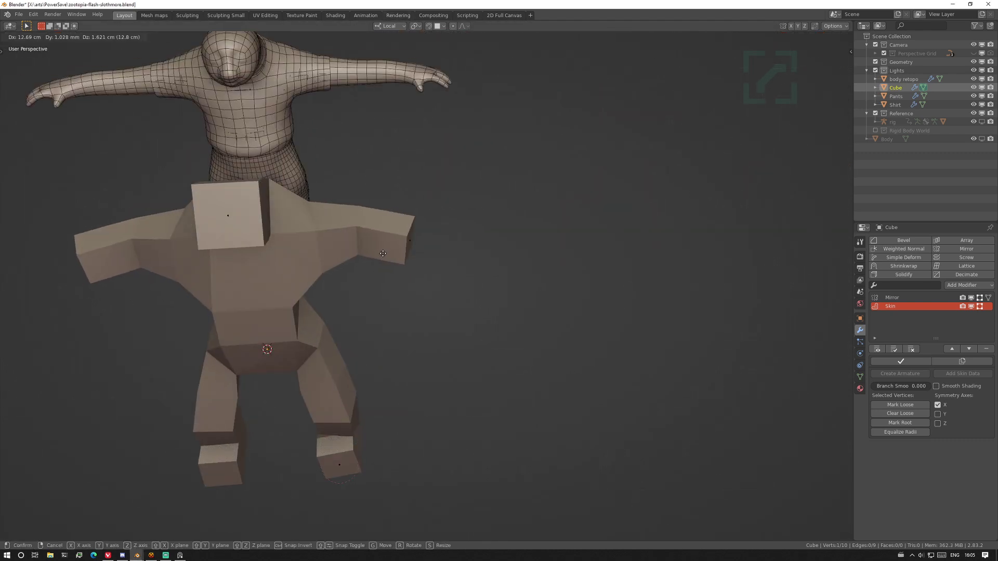
click(366, 215)
key(g)
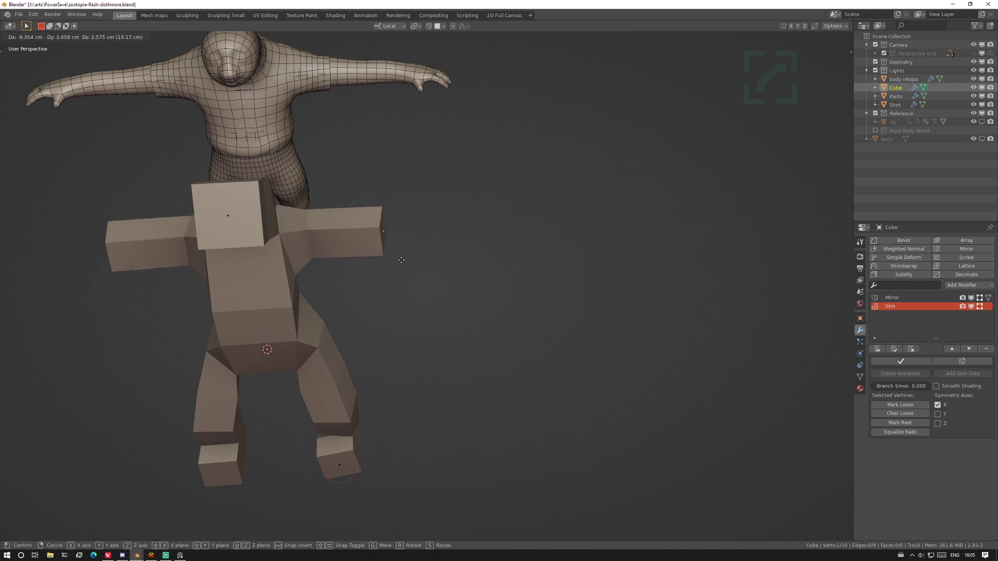
click(398, 260)
Step: Extrude the arm's end vertex outward into a forearm and resize the skin of the outer arm vertices
key(e)
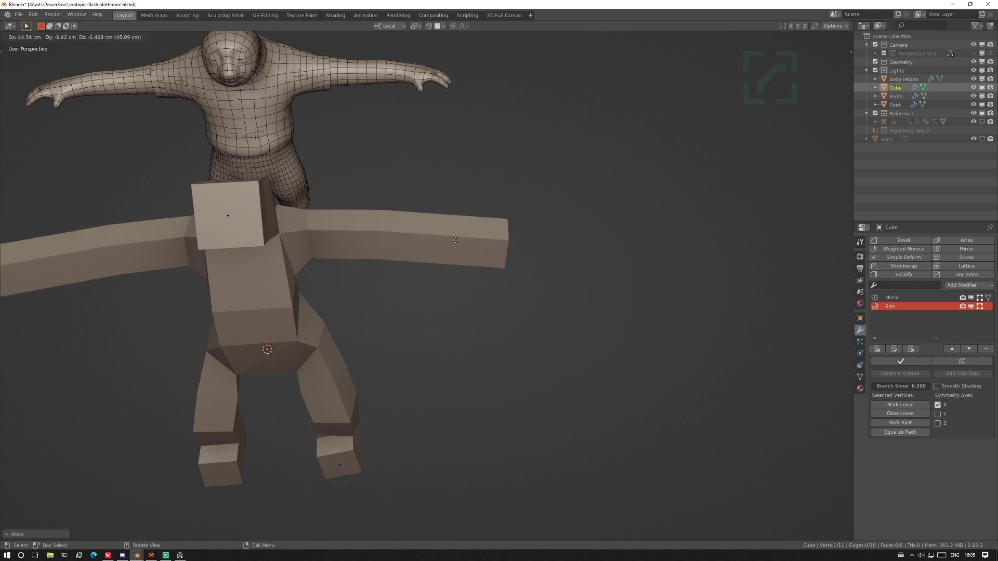
click(412, 239)
click(411, 239)
middle_drag(466, 284, 483, 285)
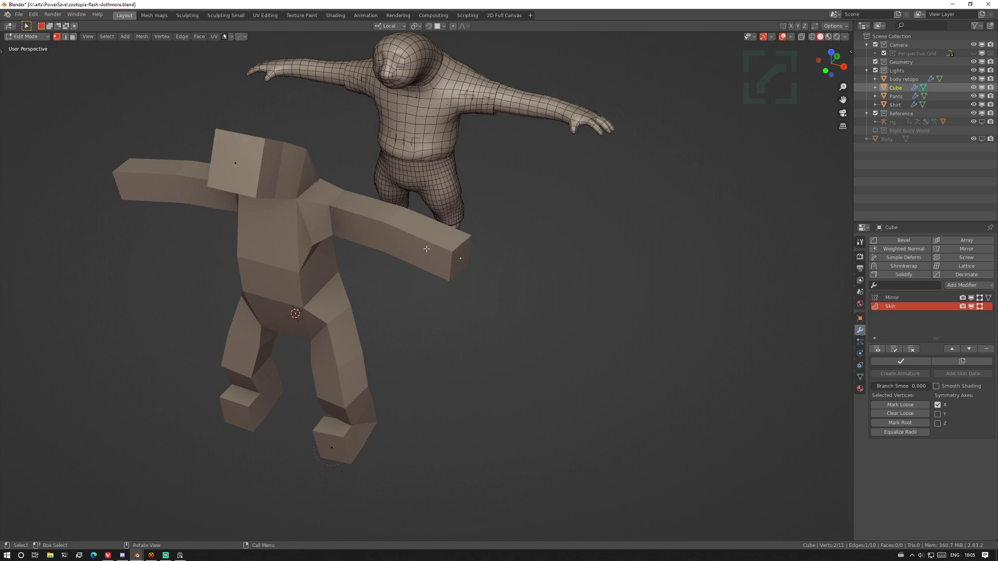
key(ctrl+a)
click(417, 215)
Step: Extrude the forearm's end vertex about 12.5 cm outward in top view to form the wrist
key(KP_7)
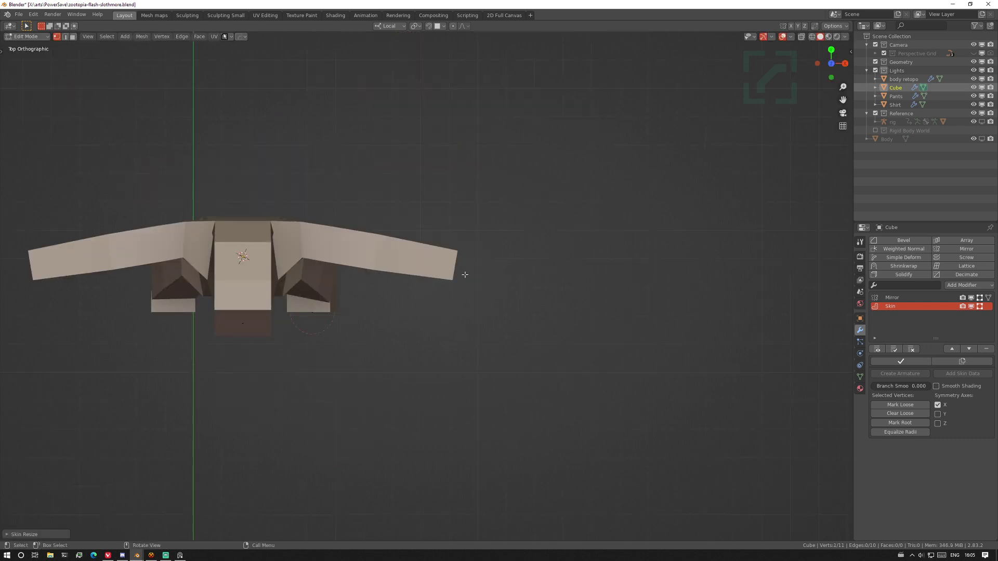
key(e)
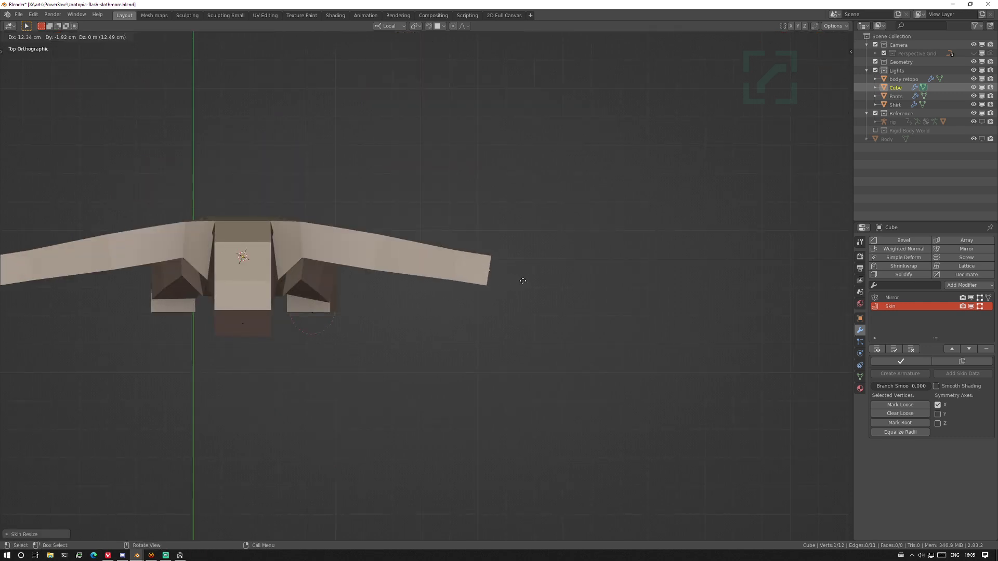
click(522, 281)
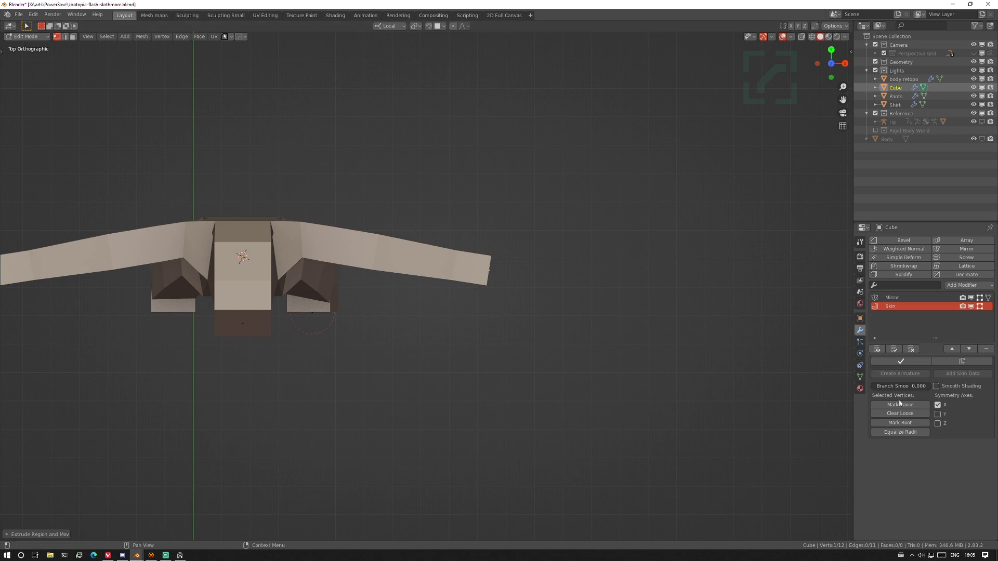
Step: Extrude three branching vertices from the end of the wrist to form the palm and finger bases
scroll(511, 307, up, 4)
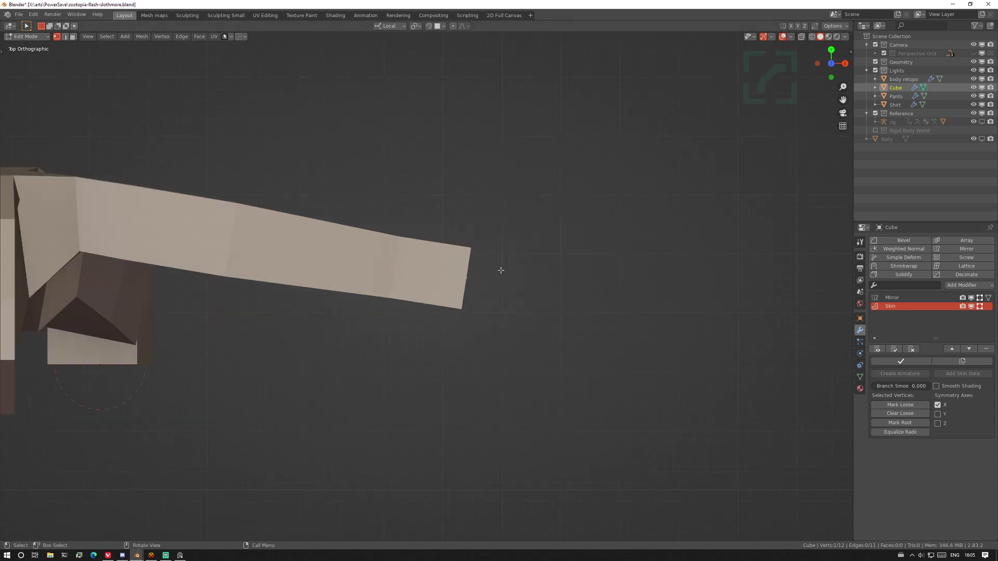
key(e)
click(530, 234)
drag(443, 265, 513, 320)
key(e)
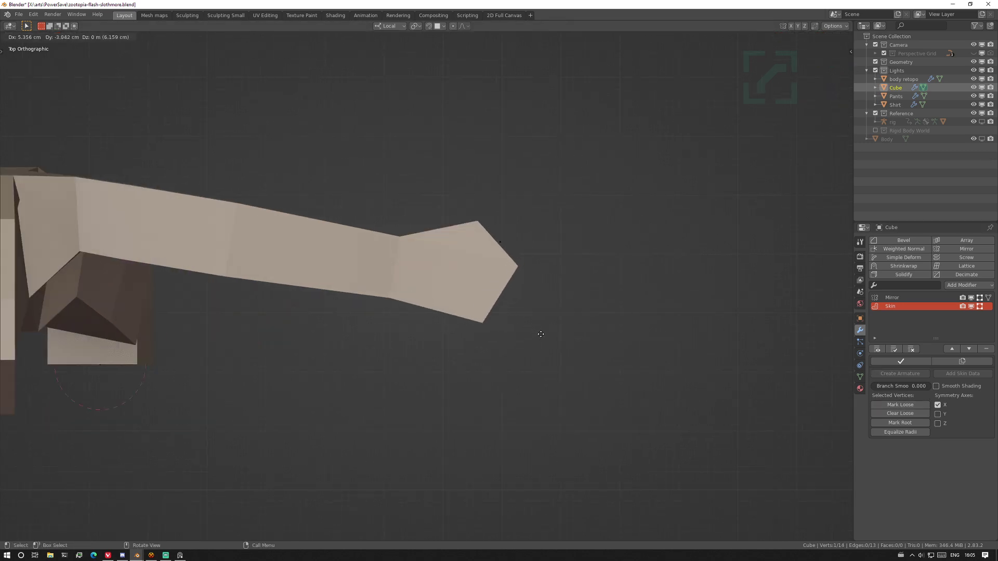
click(539, 336)
key(e)
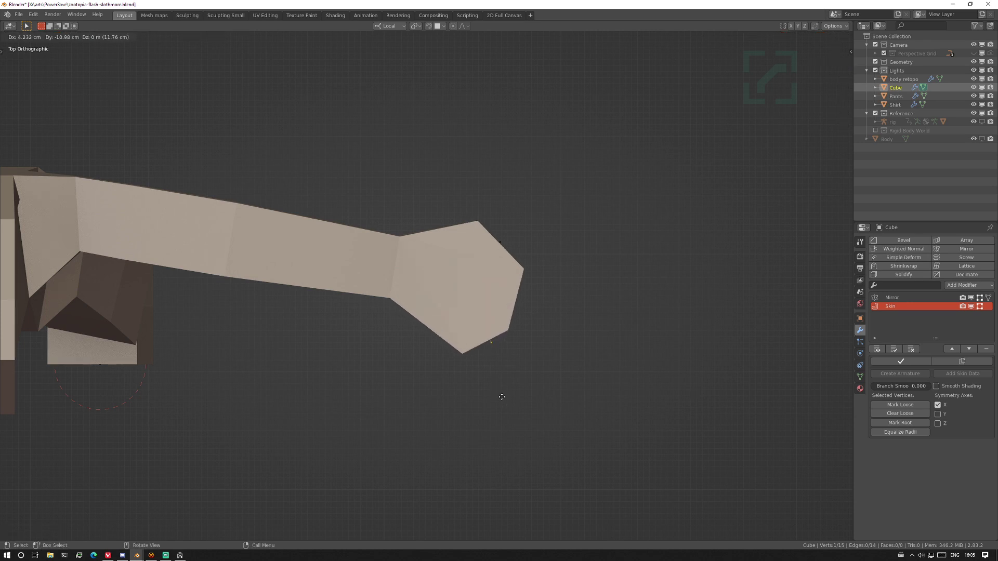
click(525, 347)
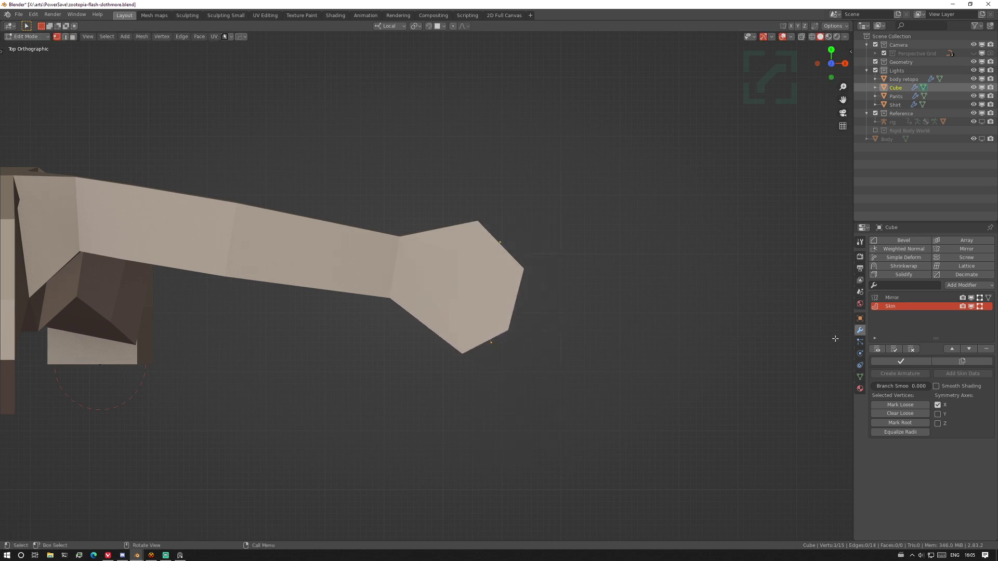
Step: Extrude three fingers outward along X from the finger bases and shrink their ends by a factor of about 0.45
key(e)
key(x)
click(686, 314)
key(s)
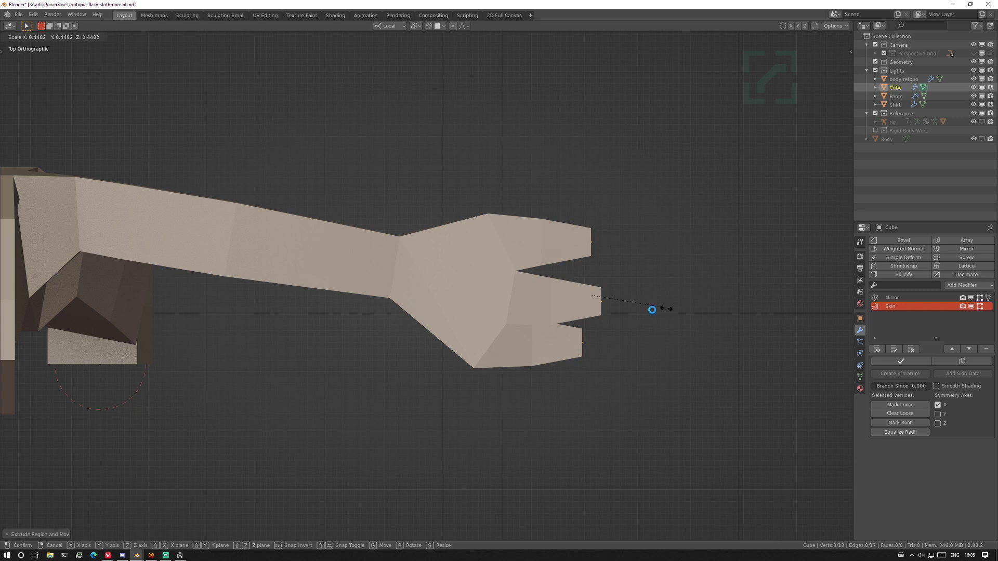
click(652, 310)
Step: Move the end vertex of the front-most finger away from the other two to splay it
drag(571, 330, 613, 391)
key(g)
click(601, 403)
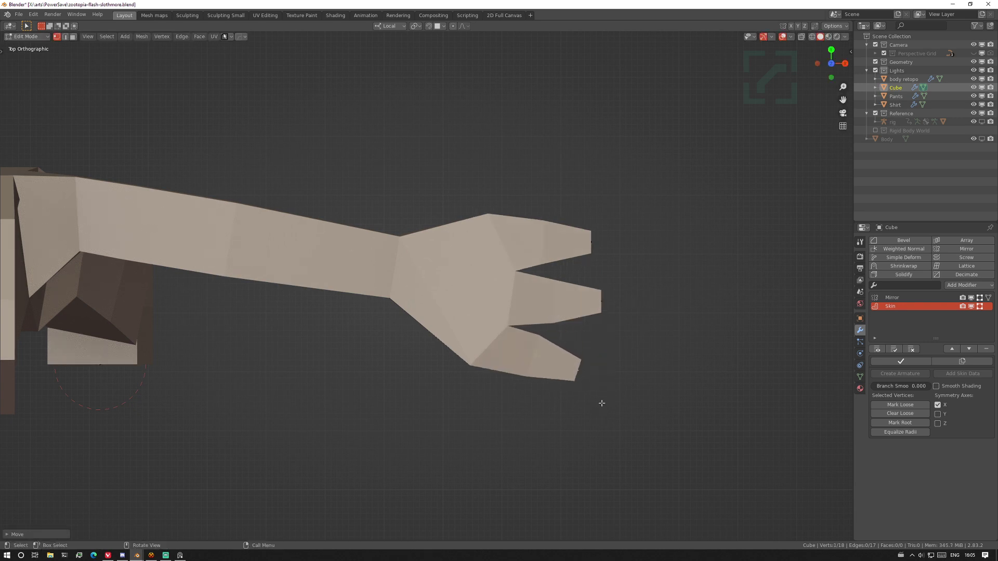
Step: Extrude all three fingertips another segment along X and lower the new tips along Z
drag(544, 216, 630, 419)
key(e)
key(x)
click(706, 381)
middle_drag(635, 360, 519, 255)
key(g)
key(z)
click(613, 323)
Step: Select all the arm and hand vertices and reduce their skin radius
scroll(581, 315, down, 3)
scroll(517, 254, down, 2)
alt+drag(517, 254, 723, 382)
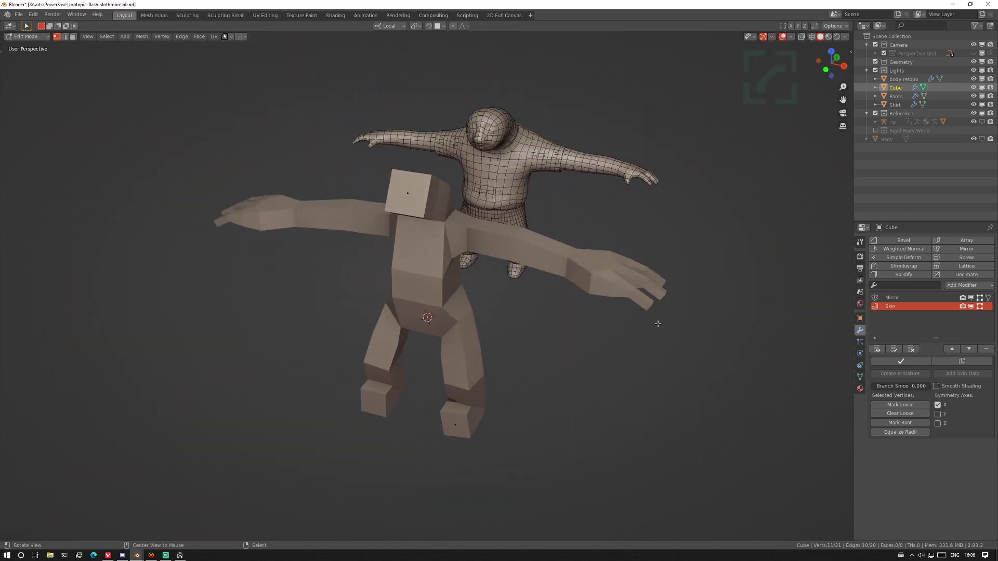
alt+drag(640, 310, 668, 322)
drag(464, 229, 690, 376)
key(ctrl+a)
click(691, 350)
Step: Select the wrist, palm and finger vertices and shrink their skin by a factor of about 0.86
drag(583, 242, 736, 376)
key(ctrl+a)
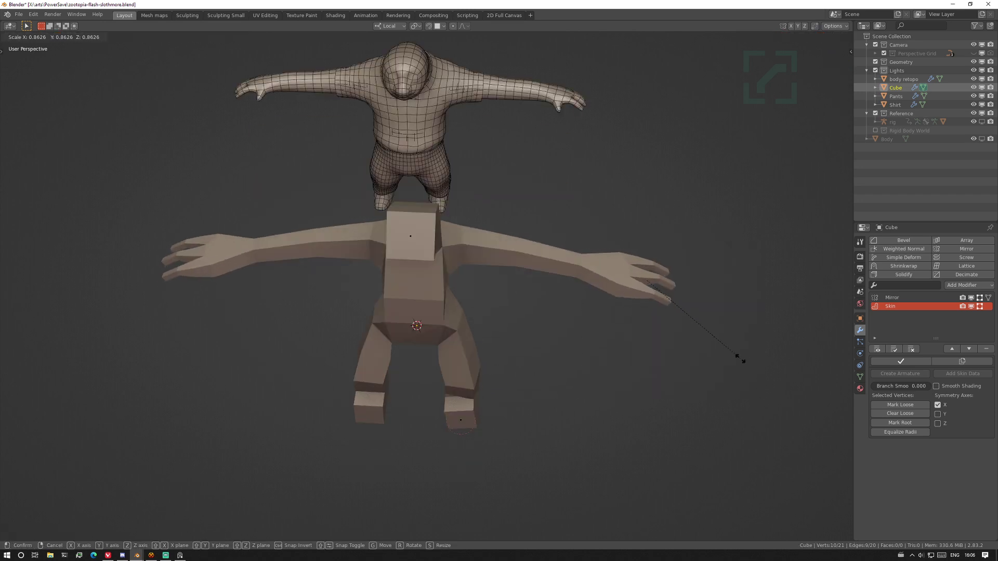
click(740, 358)
Step: Scale the arm and hand vertices down and move them closer to the torso
drag(513, 219, 719, 366)
key(s)
click(696, 343)
key(g)
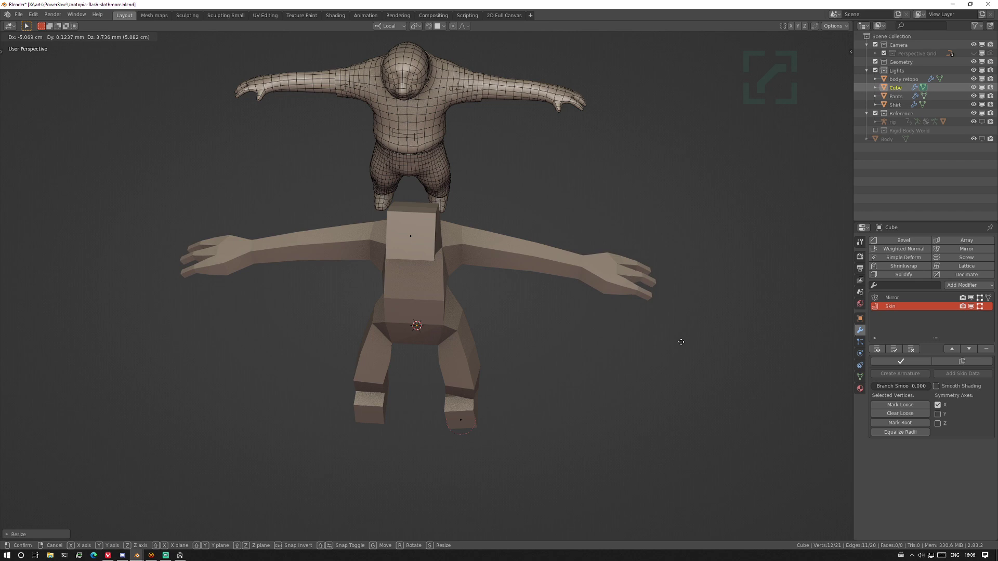
click(630, 335)
Step: Examine the blocked-out figure's proportions from the side and front, in both Edit Mode and Object Mode
middle_drag(555, 298, 522, 260)
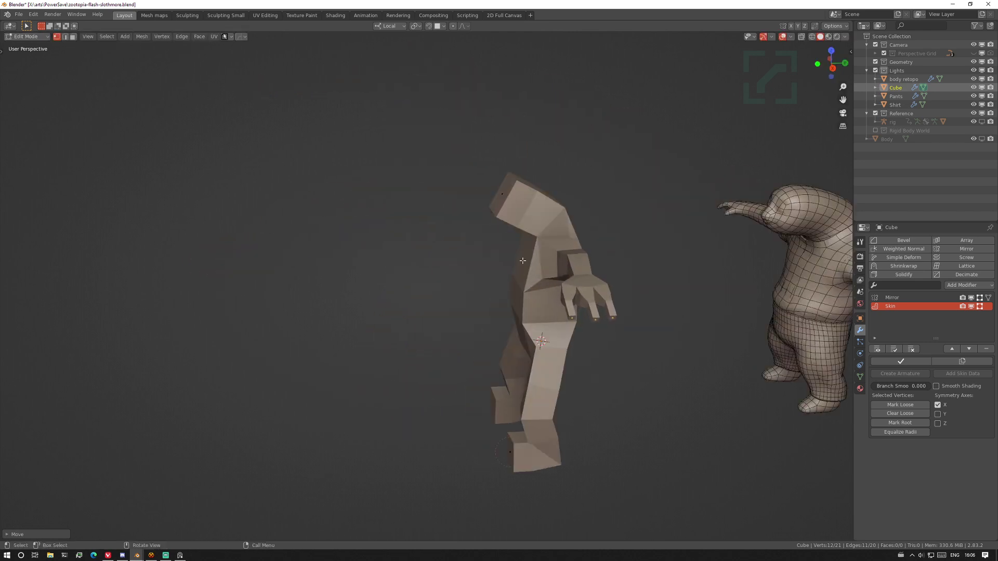
drag(506, 199, 511, 204)
alt+drag(511, 204, 577, 244)
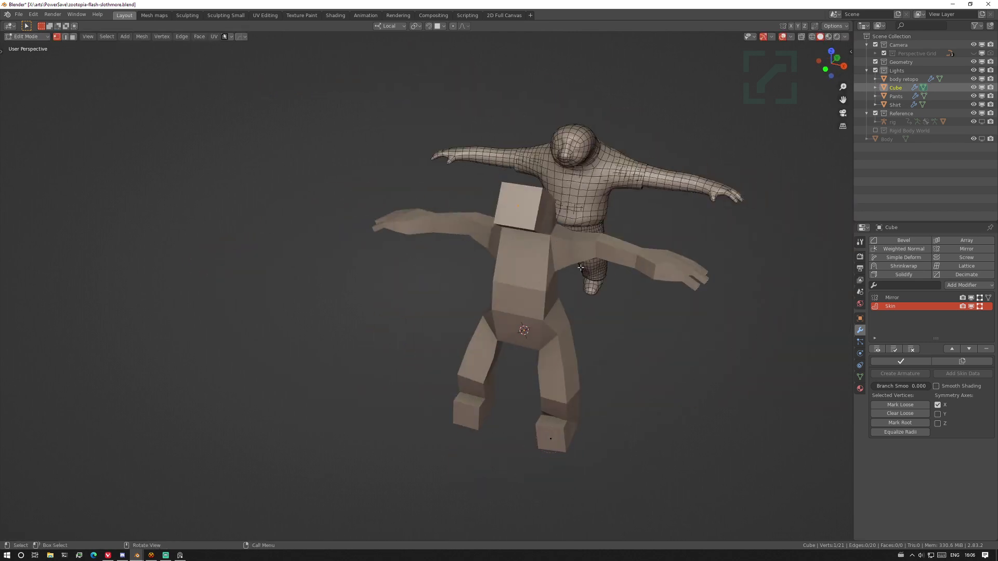
scroll(577, 260, up, 1)
alt+shift+drag(556, 317, 479, 287)
middle_drag(479, 288, 469, 285)
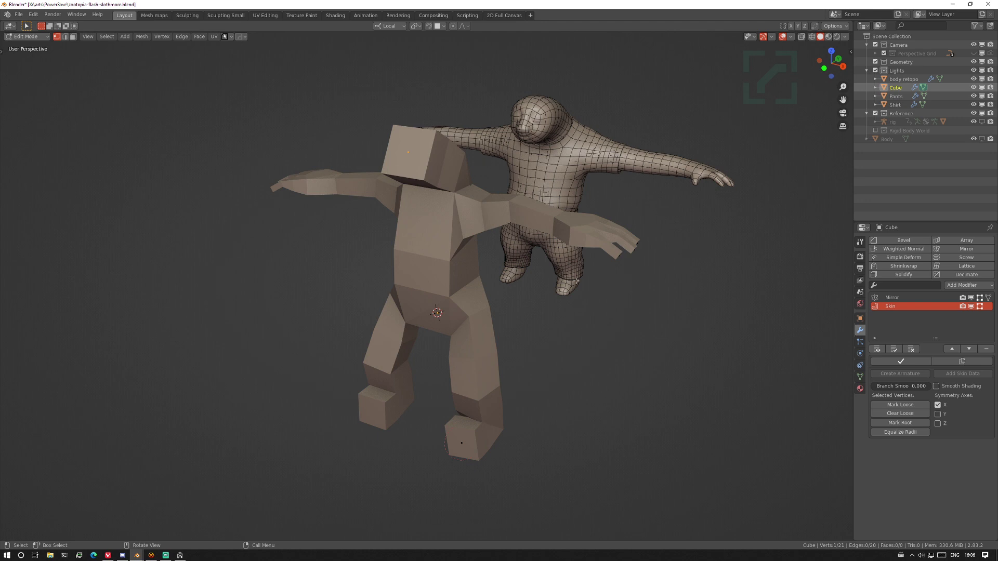
key(Tab)
middle_drag(576, 281, 487, 258)
key(Tab)
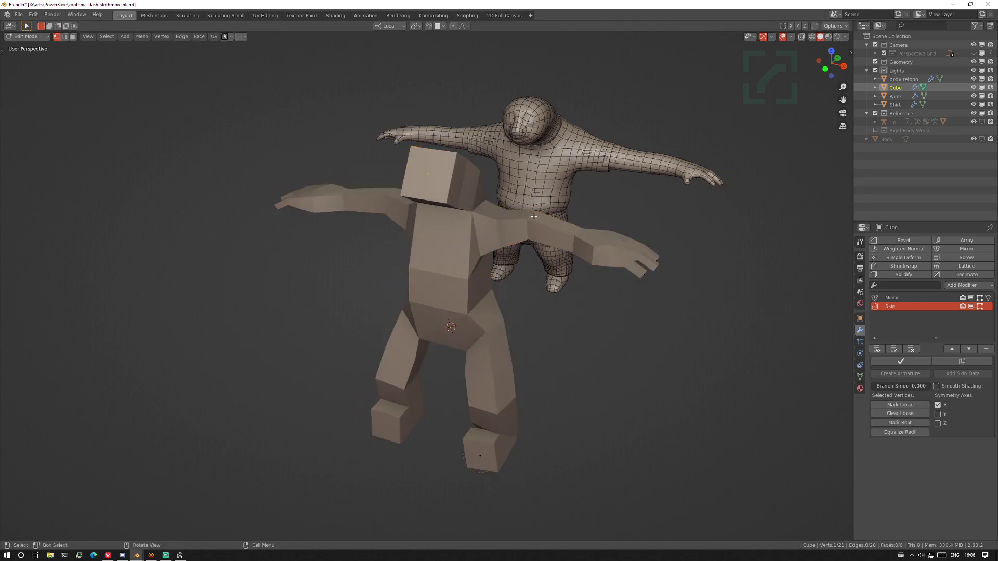
Step: Add a Subdivision Surface modifier to the figure in Object Mode and raise its viewport subdivision by one level
key(Tab)
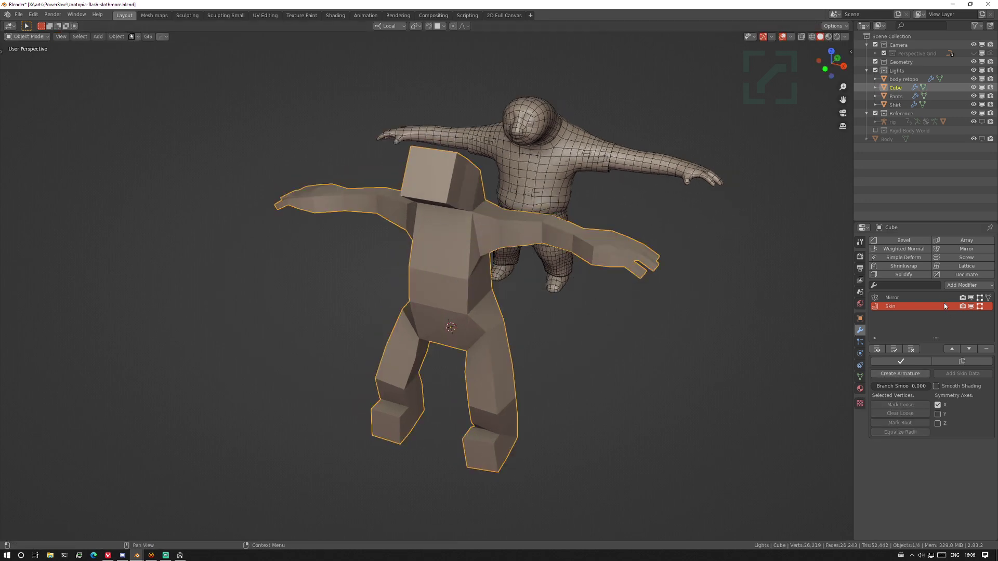
click(948, 286)
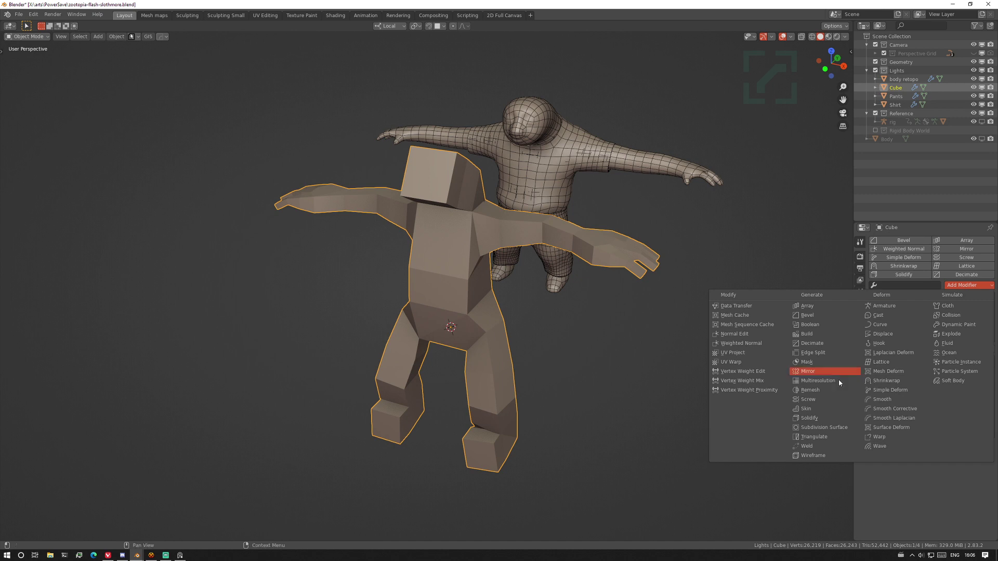
click(824, 427)
scroll(549, 290, up, 1)
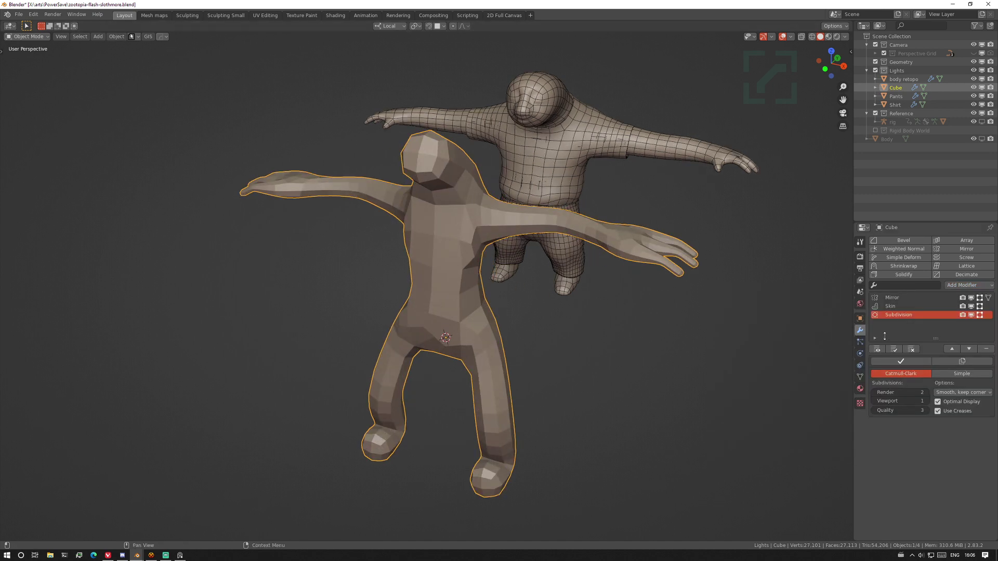
click(921, 403)
Step: Apply all of the figure's modifiers to make it real geometry and enter Sculpt Mode
mouse_move(431, 257)
middle_down()
mouse_move(458, 250)
mouse_move(459, 266)
middle_up()
key(ctrl+a)
click(459, 251)
key(ctrl+Tab)
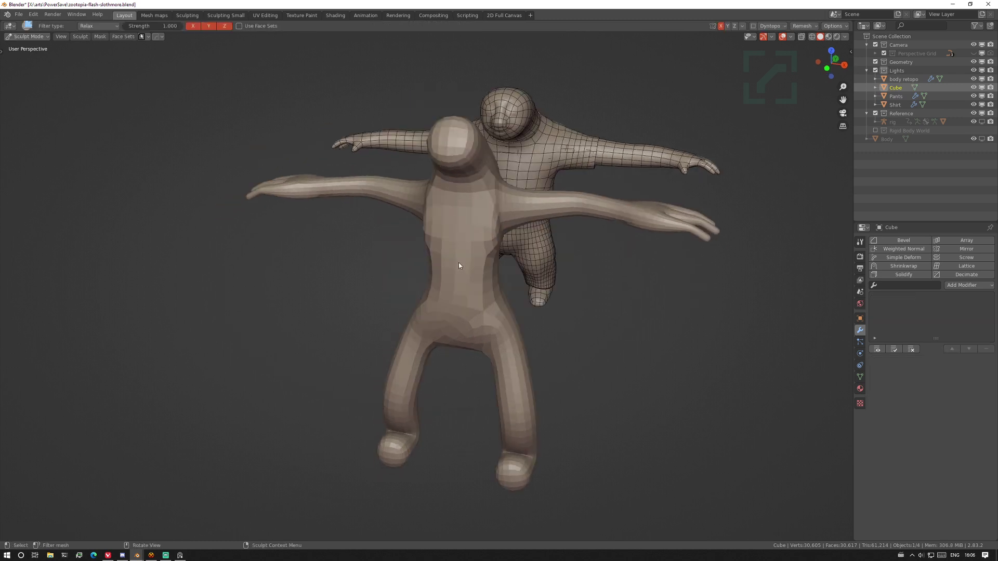
Step: Choose the Inflate/Deflate sculpt brush and set its radius to 154 px
key(i)
key(f)
click(552, 206)
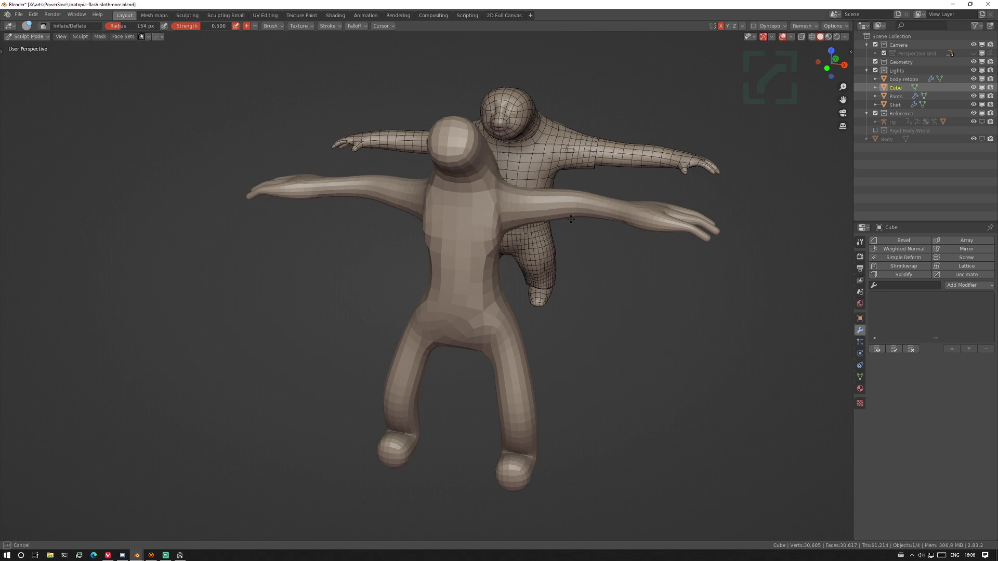
Step: Set the sculpt brush radius to 138 px and reshape the head into a rounder form
middle_drag(487, 219, 411, 220)
middle_drag(549, 187, 551, 216)
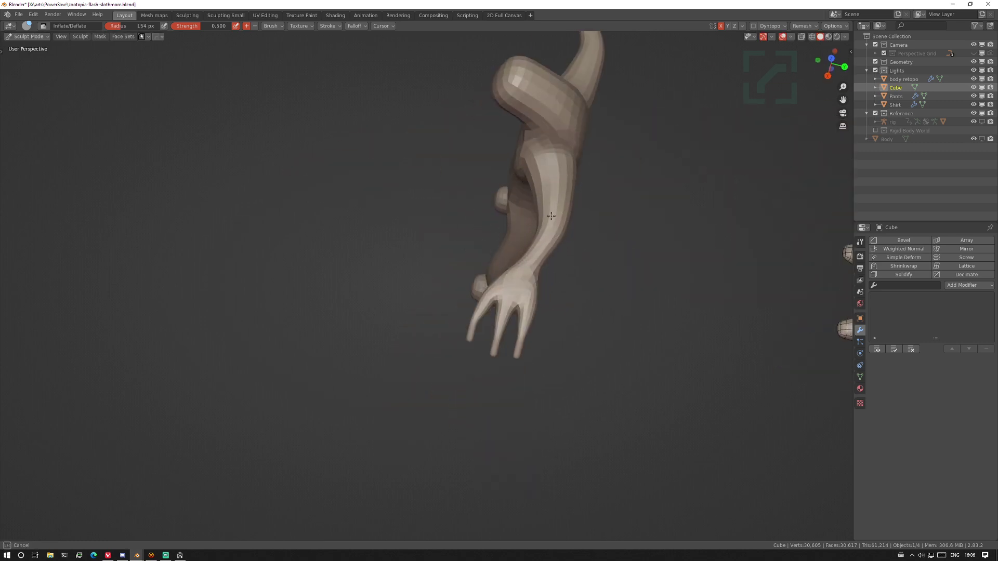
middle_drag(549, 163, 528, 217)
key(f)
click(486, 219)
drag(487, 224, 477, 237)
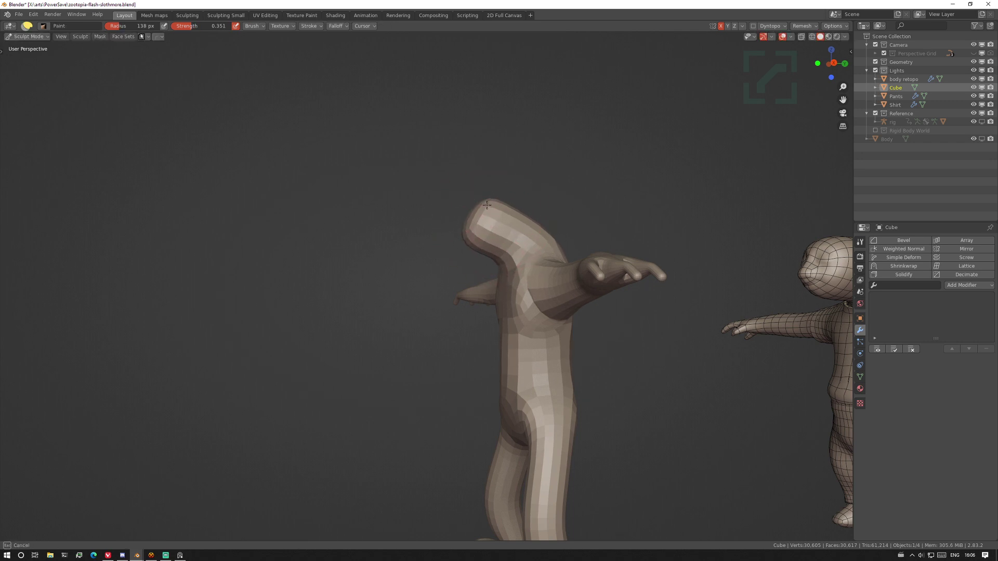
alt+drag(722, 204, 758, 229)
mouse_move(518, 218)
middle_down()
mouse_move(478, 212)
mouse_move(560, 280)
mouse_move(586, 220)
mouse_move(517, 313)
mouse_move(506, 298)
middle_up()
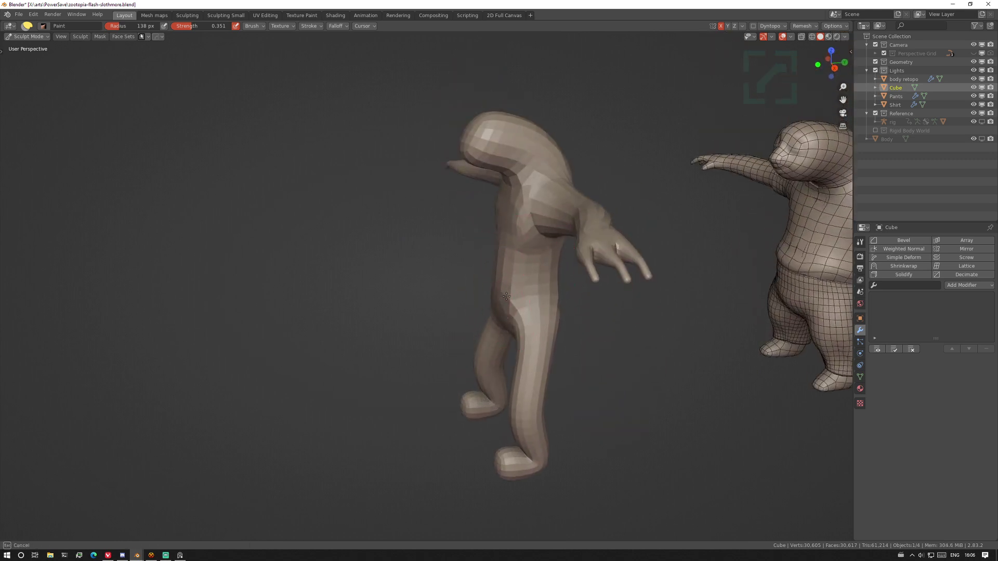
Step: Examine the sculpted body from several angles in Sculpt Mode and Object Mode, including a close look at the shoulder
middle_drag(529, 255, 547, 369)
mouse_move(623, 333)
middle_down()
mouse_move(546, 256)
mouse_move(557, 272)
middle_up()
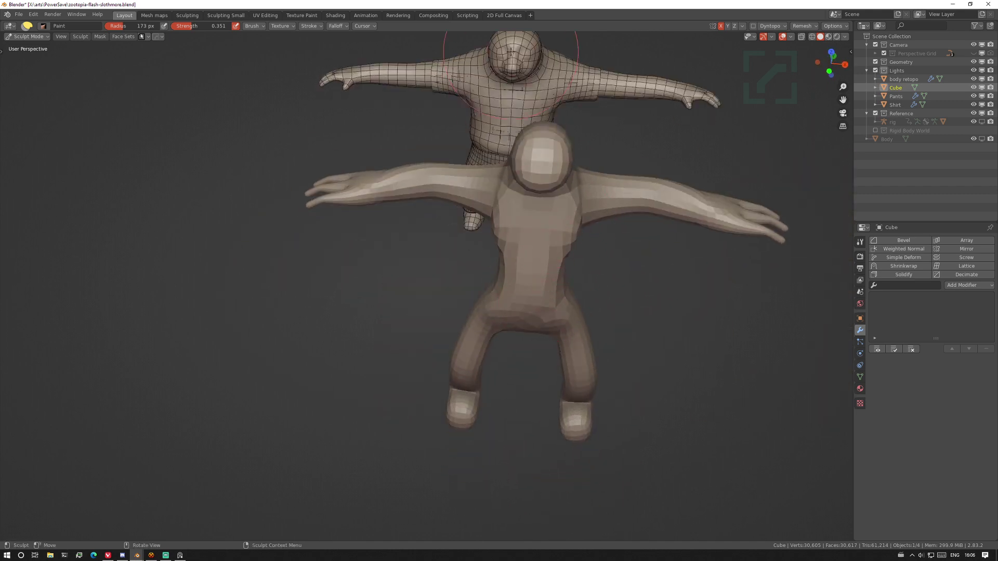
alt+shift+drag(614, 291, 511, 367)
key(ctrl+Tab)
alt+shift+drag(457, 297, 471, 268)
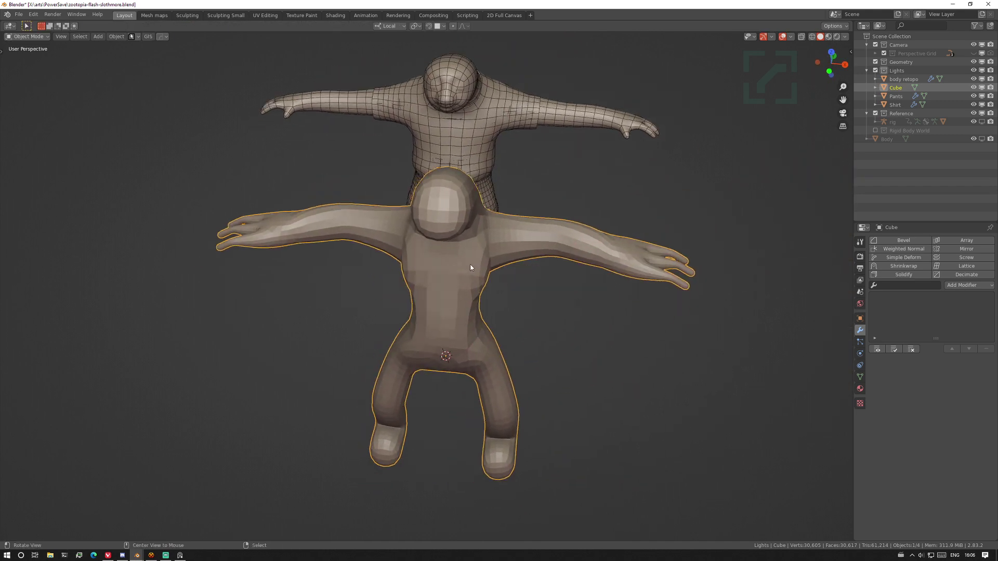
middle_drag(470, 268, 493, 364)
key(ctrl+Tab)
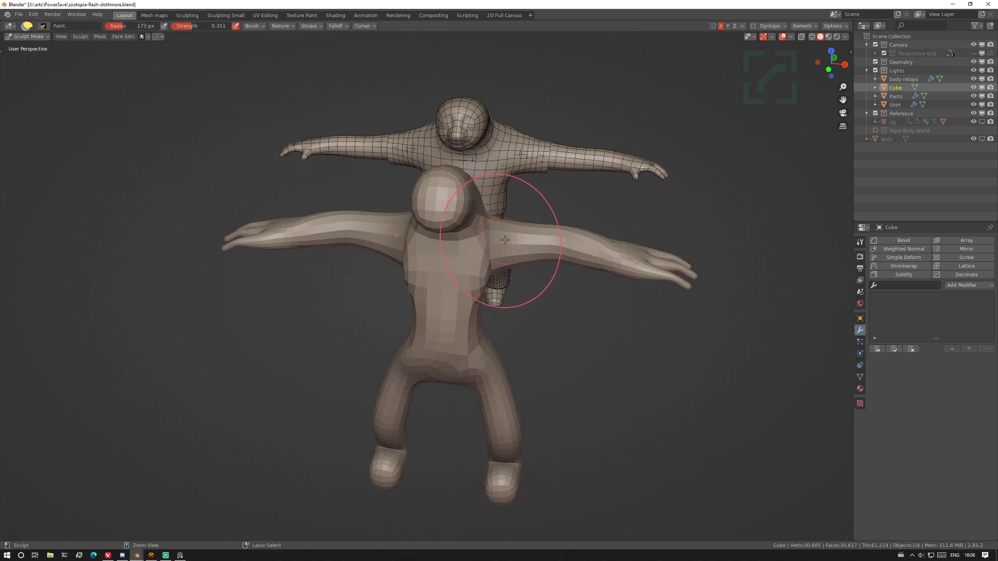
middle_drag(535, 233, 525, 127)
middle_drag(489, 271, 462, 279)
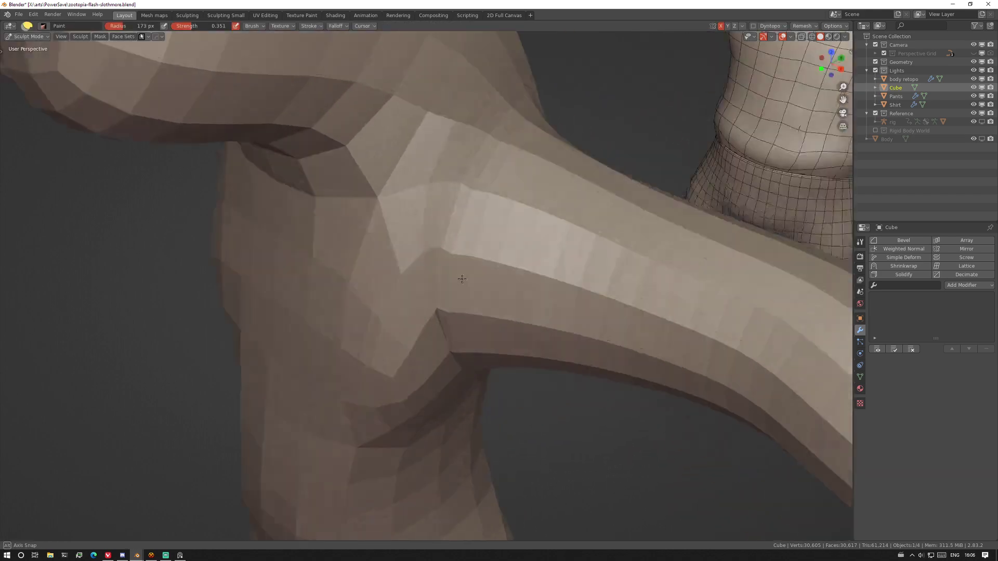
mouse_move(462, 279)
alt+mouse_down()
mouse_move(474, 272)
mouse_move(453, 278)
alt+mouse_up()
ctrl+alt+drag(452, 278, 438, 369)
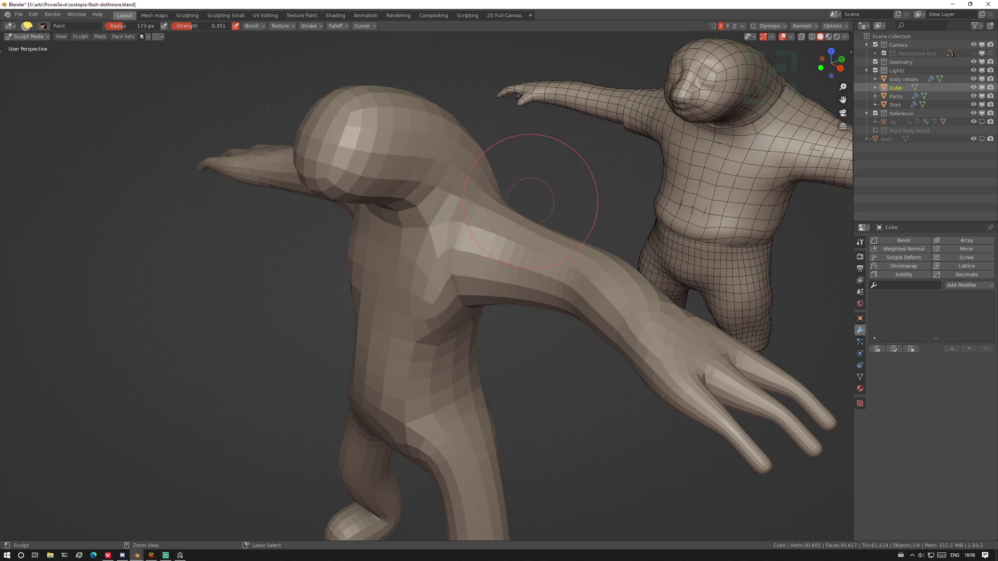
Step: Try a voxel remesh of the body with an interactively chosen voxel size and compare the fingers before and after
click(802, 26)
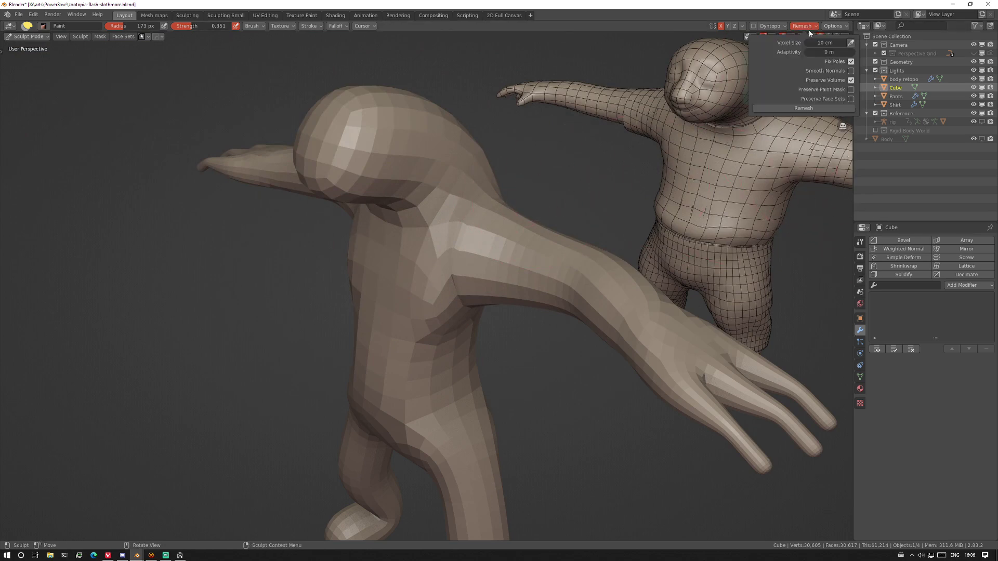
key(shift+r)
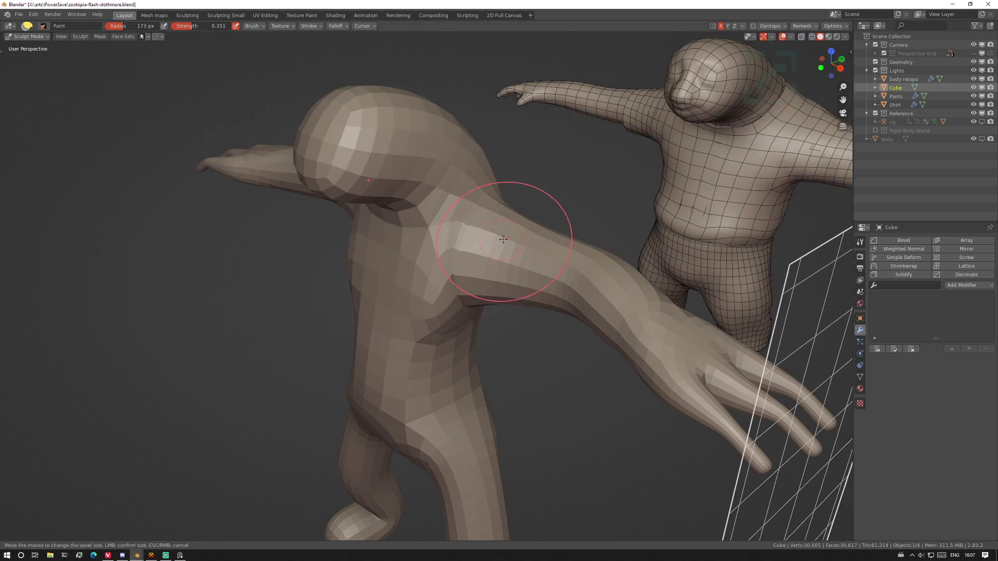
click(504, 242)
ctrl+alt+drag(505, 243, 500, 358)
middle_drag(500, 358, 506, 291)
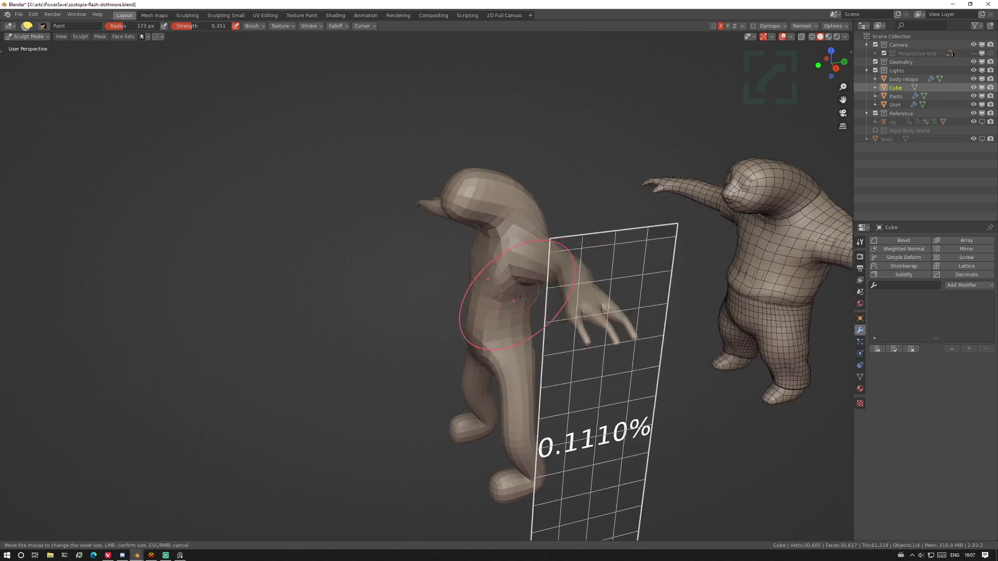
click(602, 295)
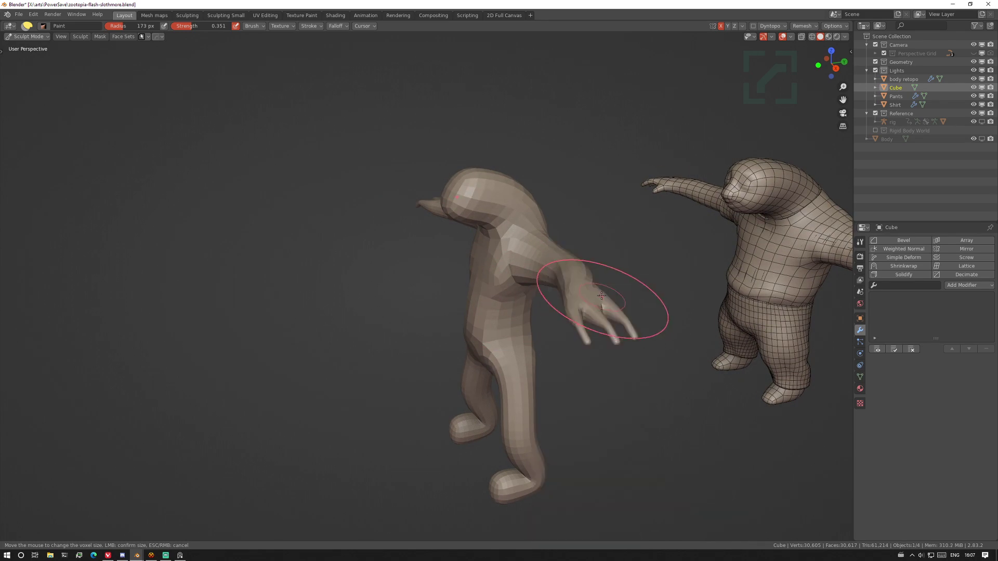
middle_drag(549, 211, 596, 285)
scroll(636, 290, up, 5)
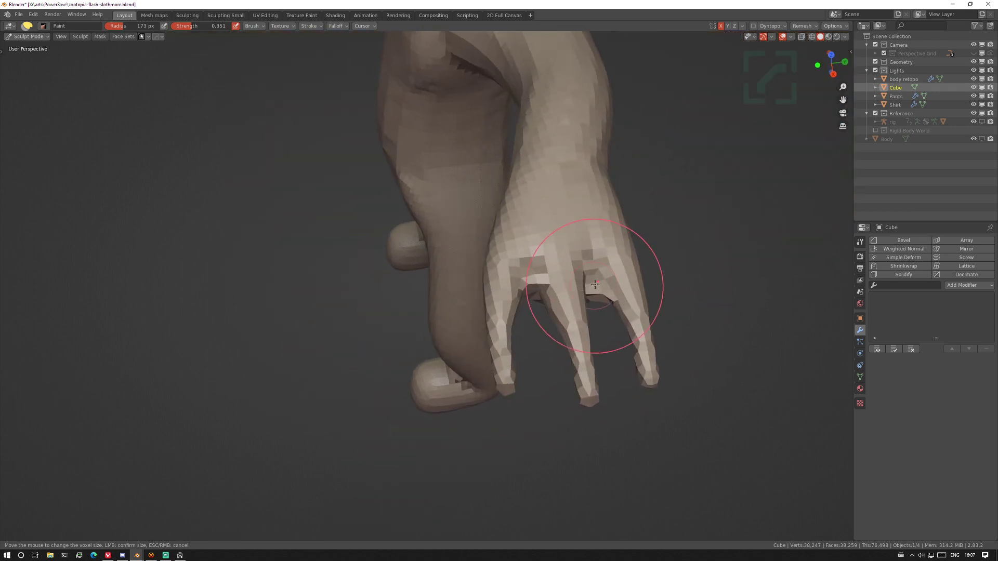
key(ctrl+z)
key(ctrl+shift+z)
key(ctrl+z)
Step: Try another voxel remesh of the body with a coarser voxel size and inspect the hand
key(shift+r)
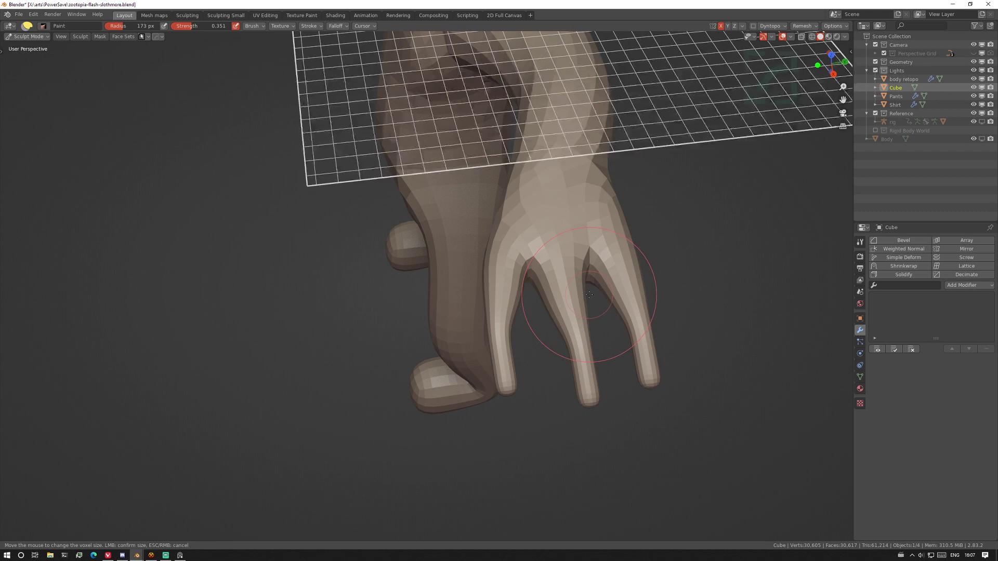
click(153, 266)
key(ctrl+r)
middle_drag(574, 338, 575, 289)
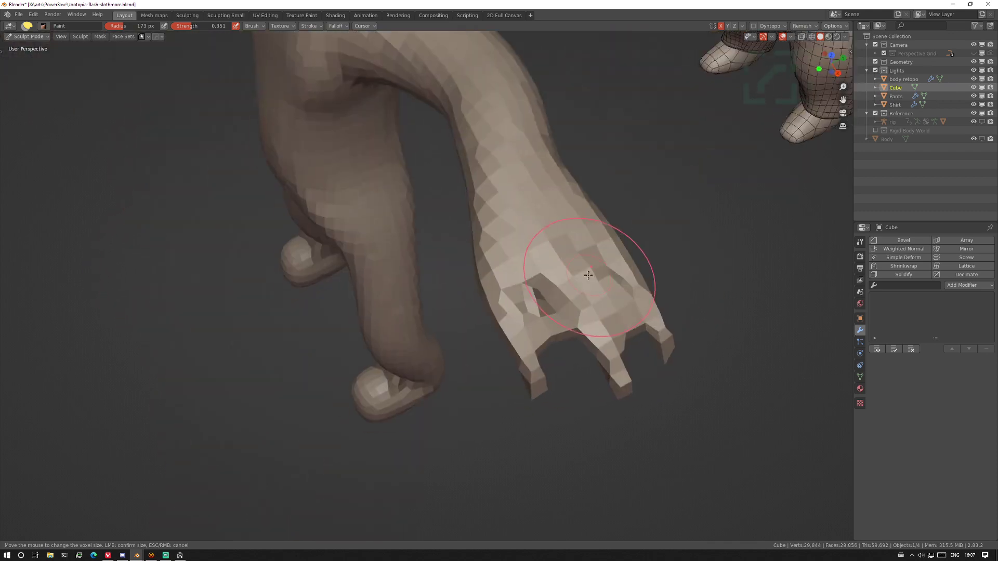
key(ctrl+z)
Step: Voxel-remesh the body with a finer voxel size of 8.056 mm and return to Object Mode
key(shift+r)
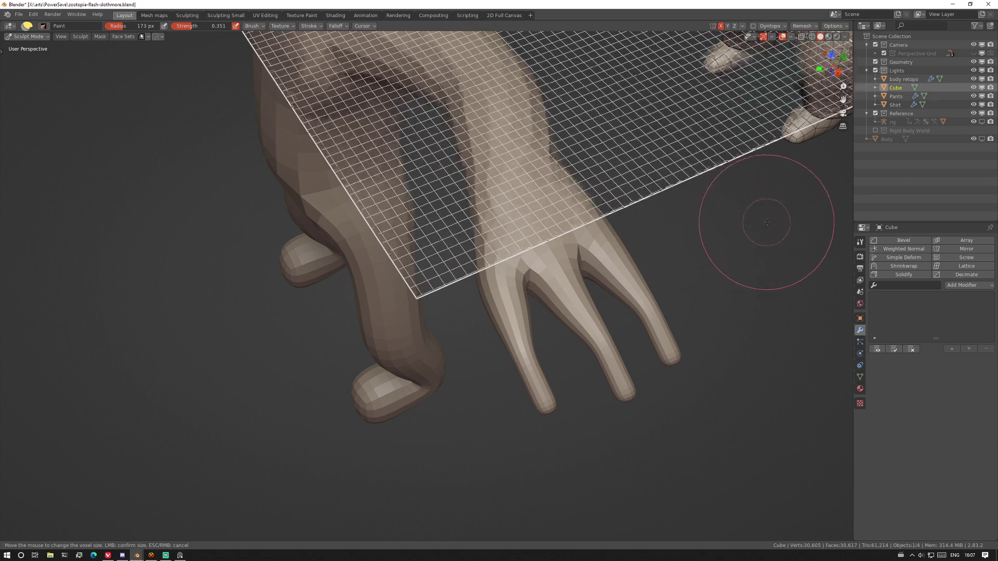
click(766, 222)
key(ctrl+r)
scroll(535, 250, down, 3)
mouse_move(537, 239)
middle_down()
mouse_move(569, 199)
mouse_move(584, 264)
middle_up()
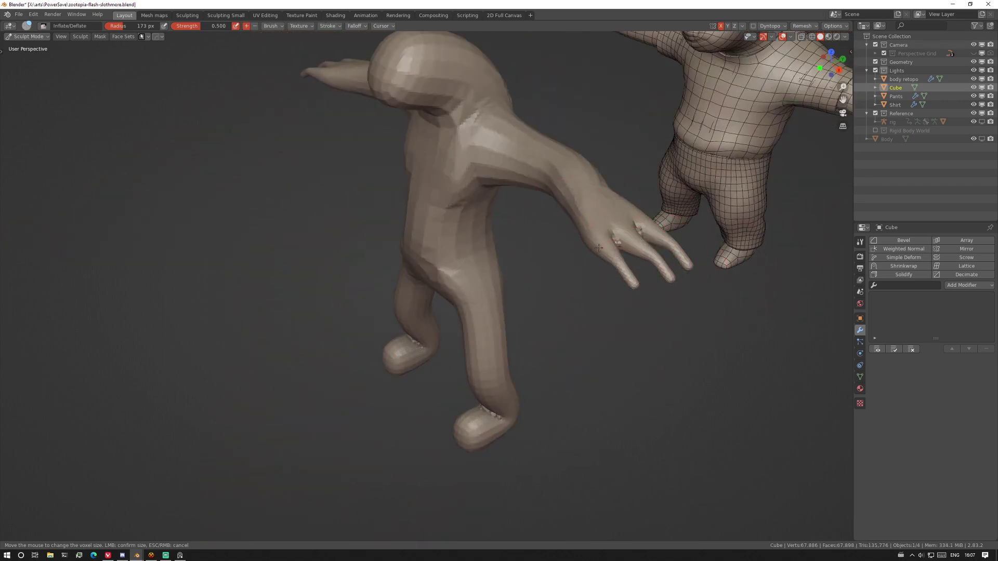
middle_drag(669, 260, 698, 228)
key(ctrl+Tab)
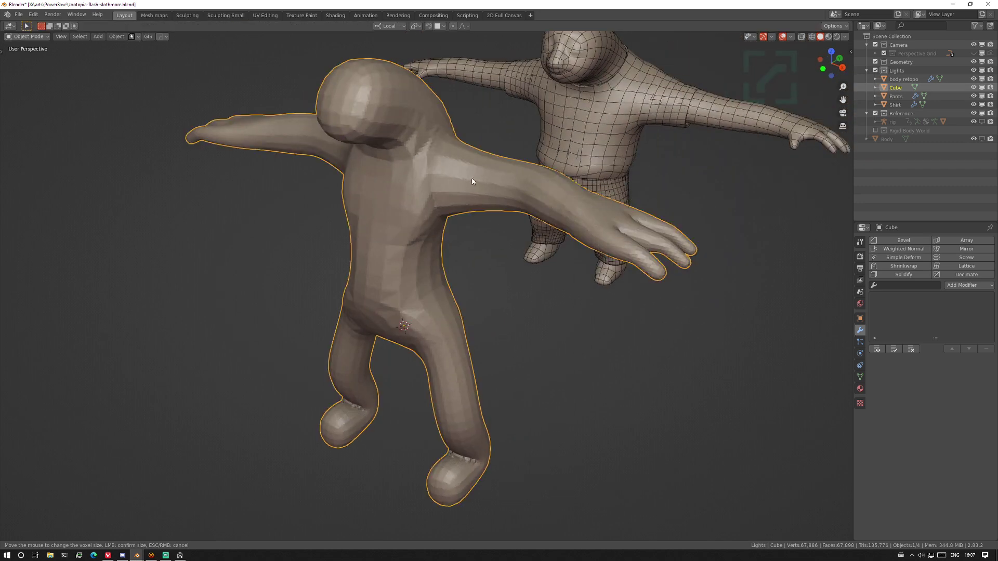
scroll(472, 187, down, 1)
mouse_move(498, 213)
middle_down()
mouse_move(534, 247)
mouse_move(697, 270)
middle_up()
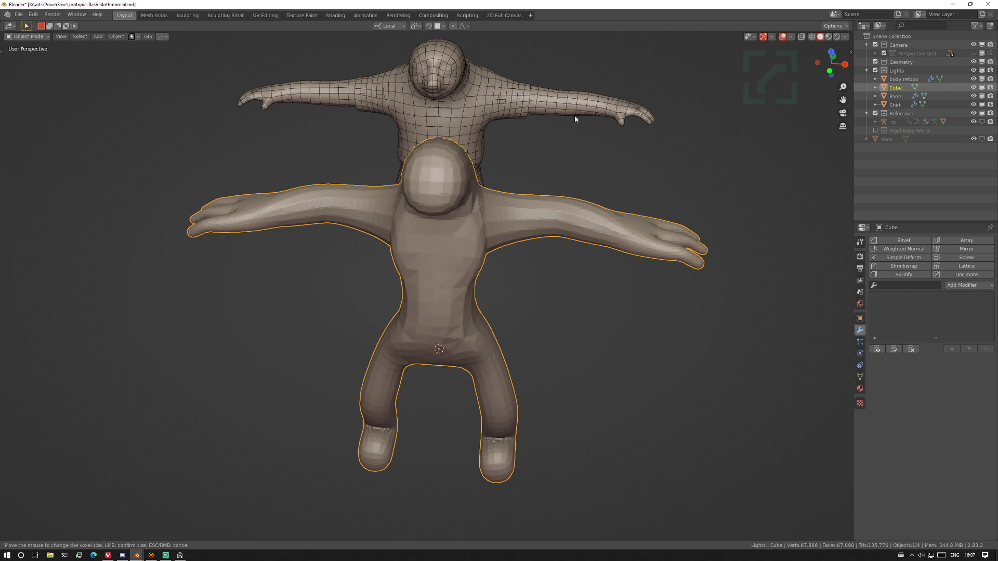
middle_drag(441, 317, 529, 223)
Step: Try a QuadriFlow Remesh of the body with 4000 faces and Use Paint Symmetry enabled
click(860, 378)
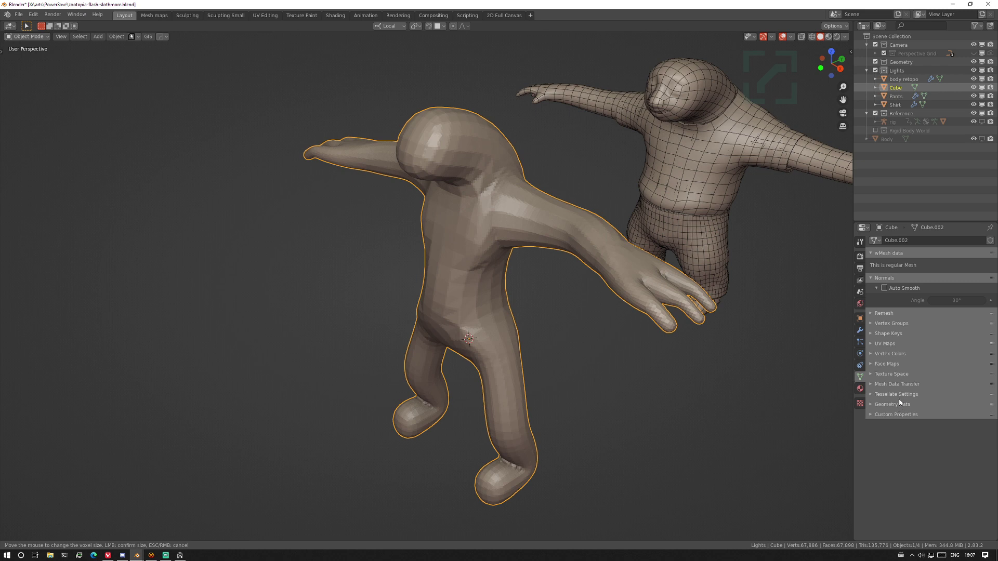
click(890, 313)
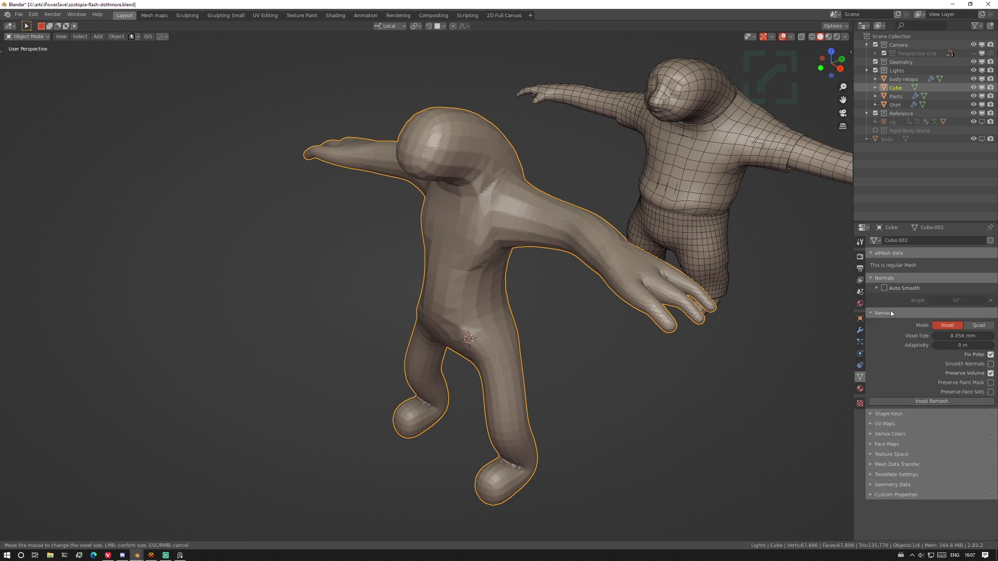
click(977, 325)
click(930, 336)
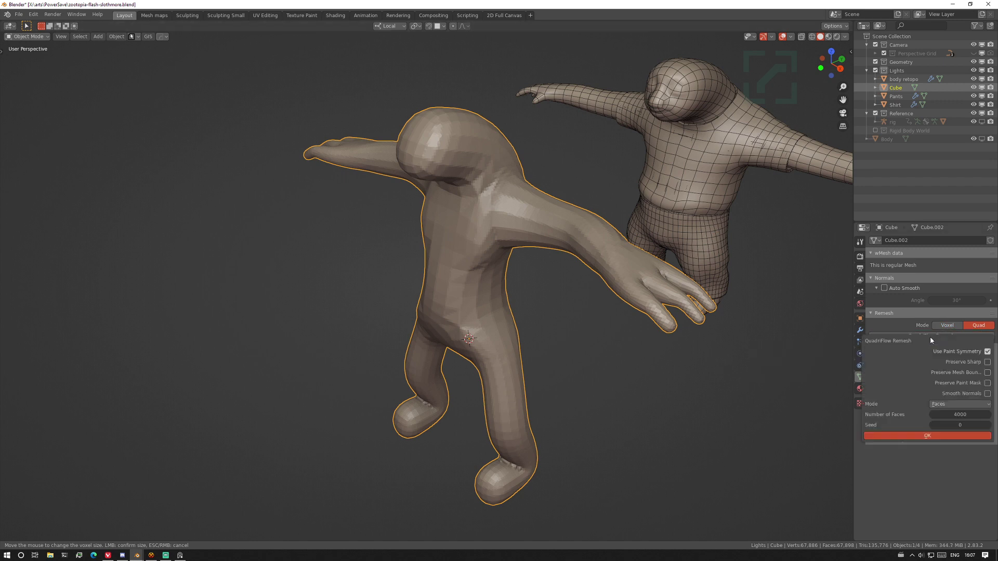
drag(886, 323, 697, 200)
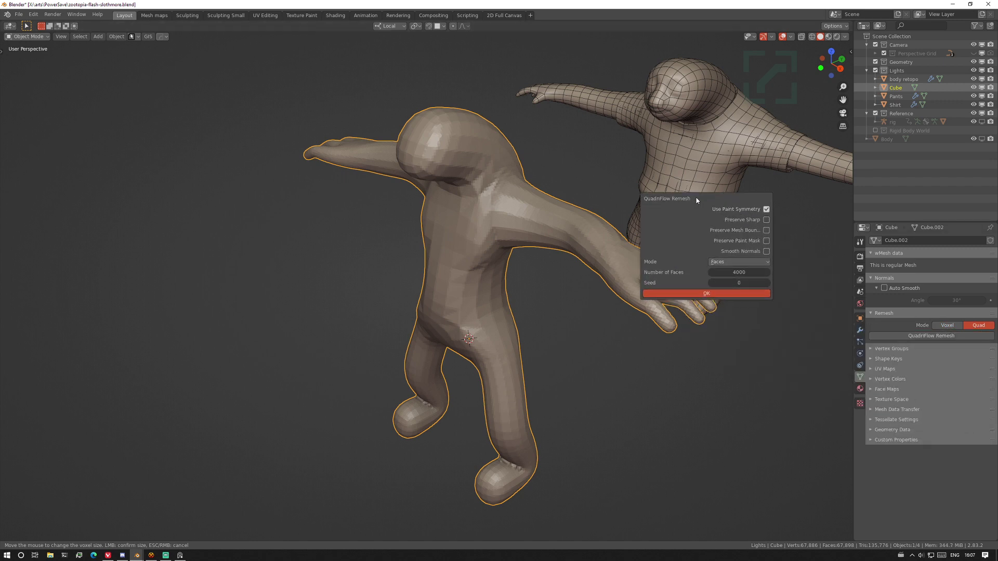
click(707, 293)
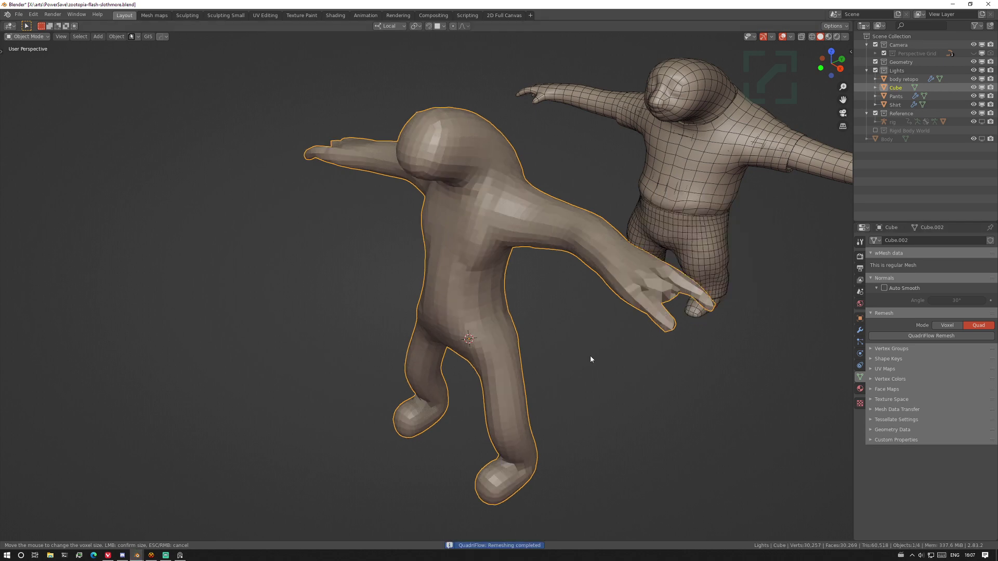
middle_drag(590, 355, 633, 223)
scroll(603, 280, down, 5)
middle_drag(635, 281, 530, 183)
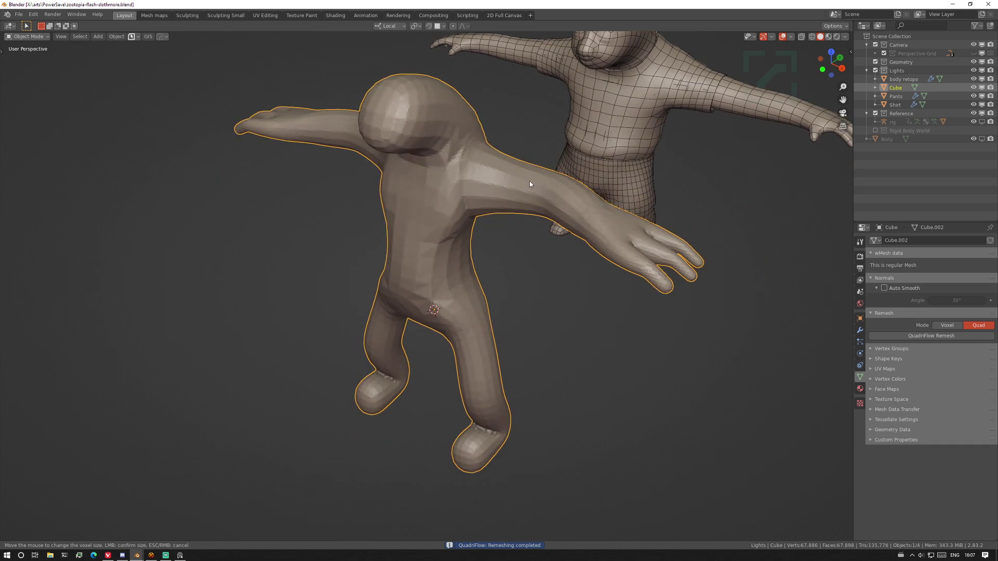
click(883, 313)
Step: Add a cube at the figure's hips and scale it down in Edit Mode to about body width
middle_drag(400, 191, 568, 345)
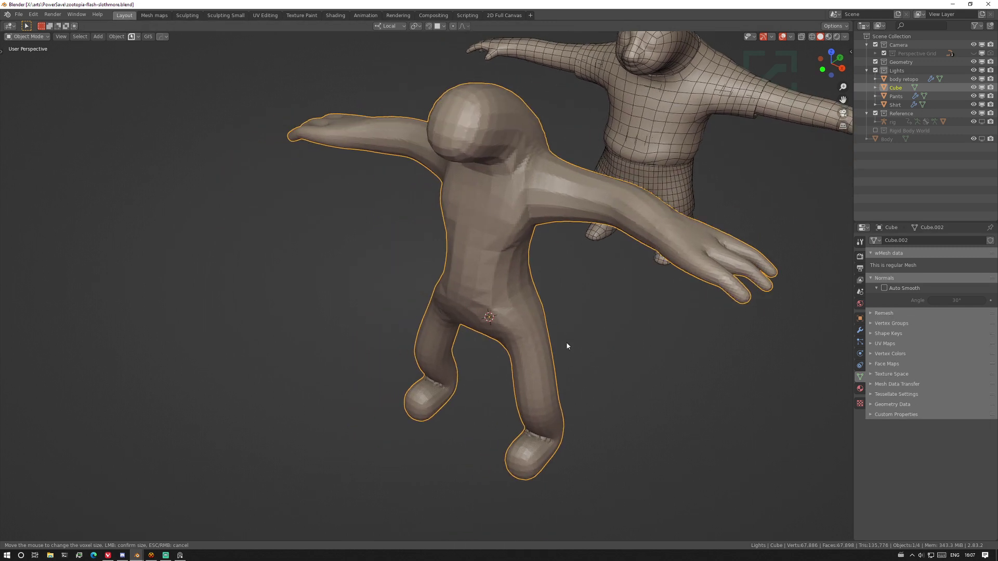
key(shift+a)
mouse_move(455, 229)
click(489, 254)
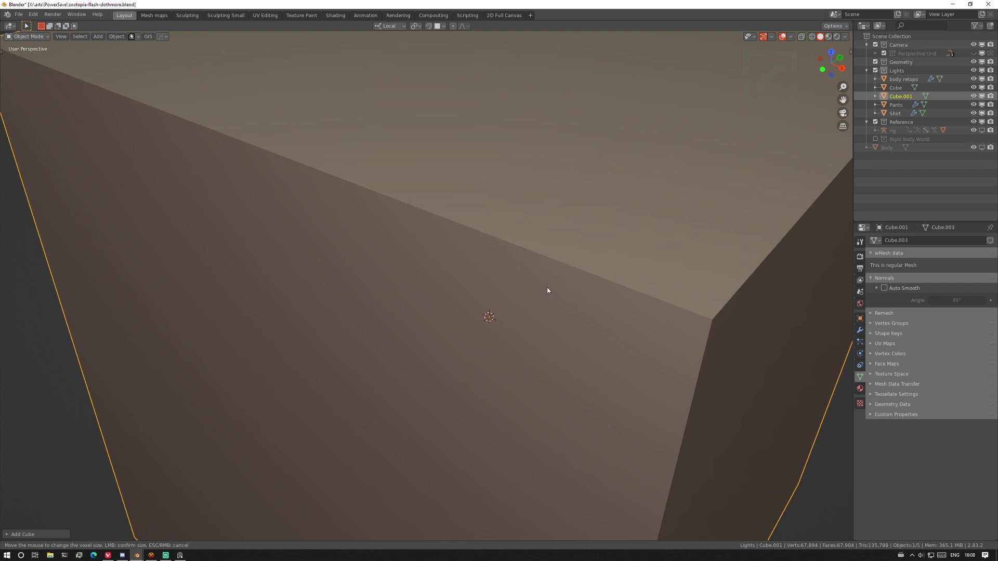
key(Tab)
key(s)
click(492, 279)
Step: Move the cube up along Z to the torso and enlarge it until it encloses the belly
key(g)
key(z)
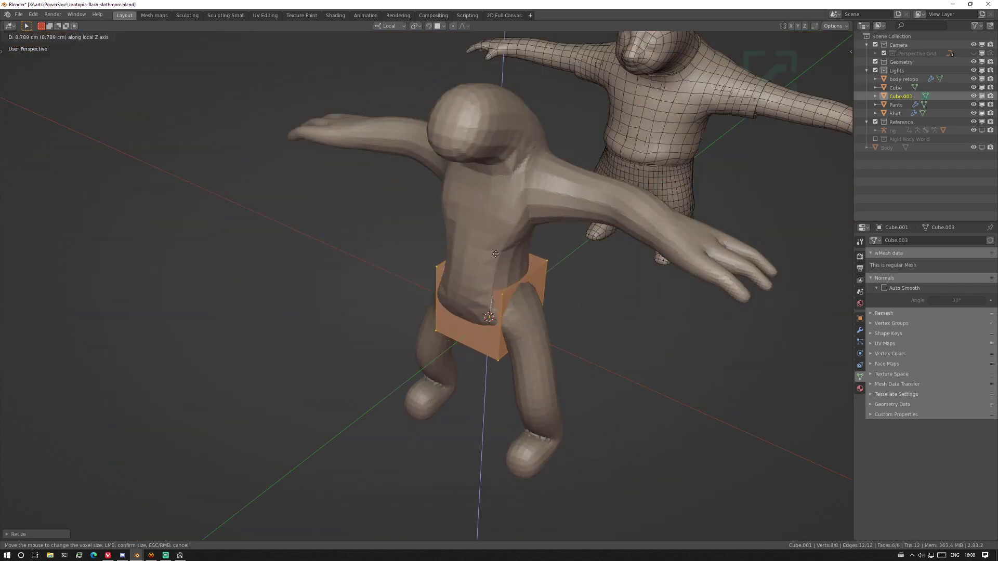
click(497, 206)
key(s)
key(x)
right_click(511, 223)
key(s)
click(522, 237)
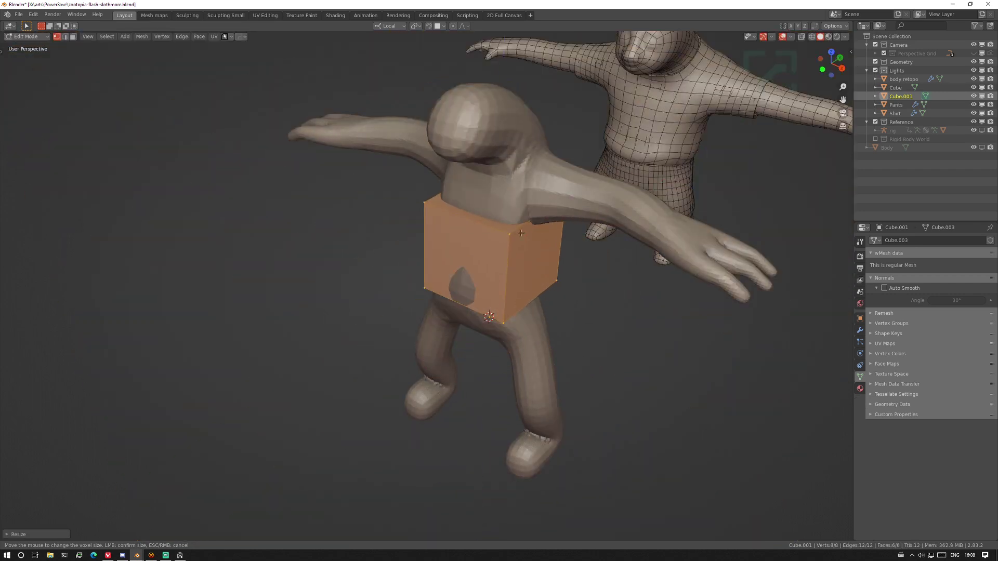
key(s)
key(x)
right_click(526, 248)
key(s)
right_click(519, 245)
key(s)
key(x)
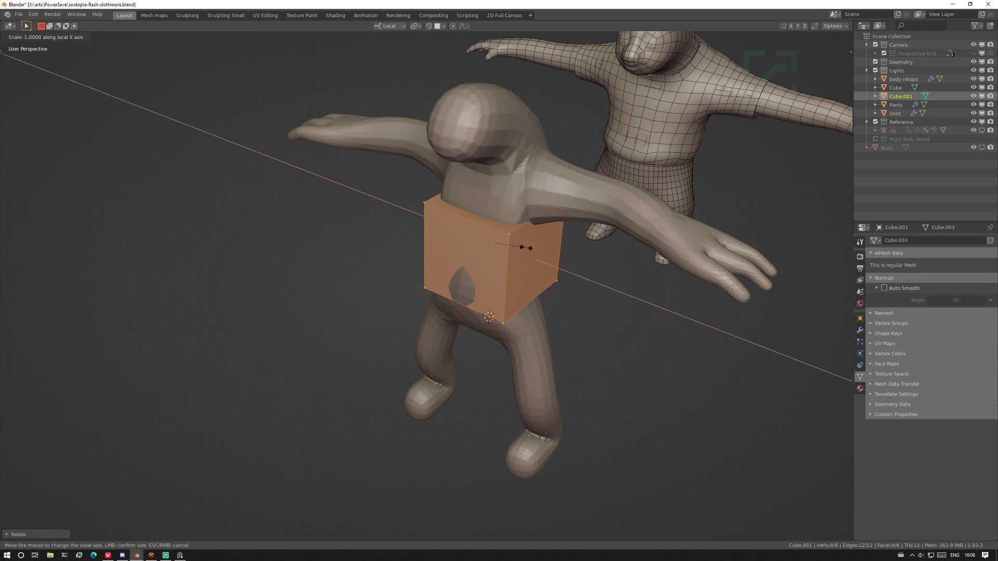
right_click(525, 247)
Step: Delete the cube's top and bottom faces to leave an open shell around the torso
key(3)
click(512, 228)
middle_drag(484, 306, 499, 205)
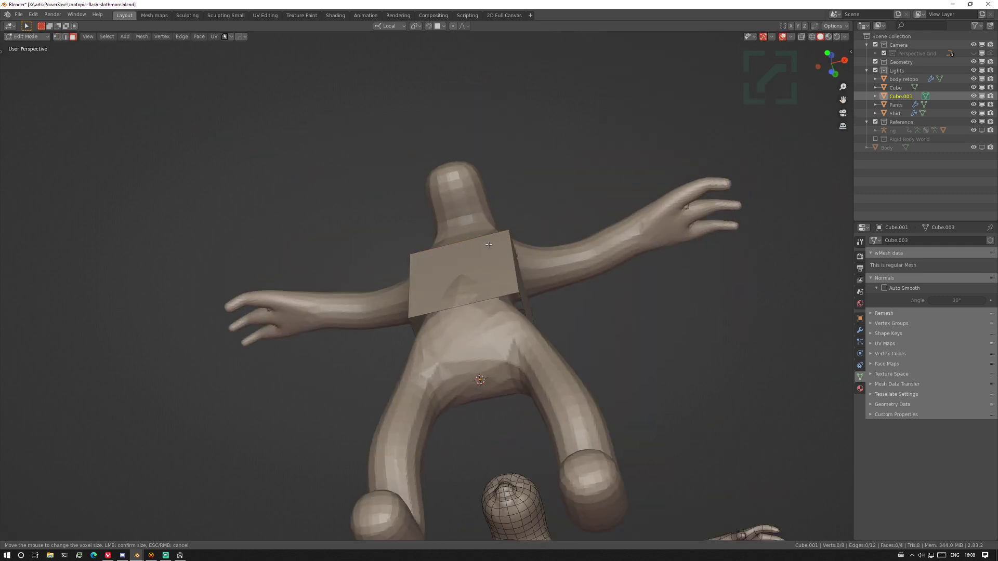
middle_drag(489, 244, 468, 290)
middle_drag(516, 229, 484, 217)
Step: Reposition the shell's top edge loop and shift its lower front edge along Y to fit the body
key(g)
click(520, 260)
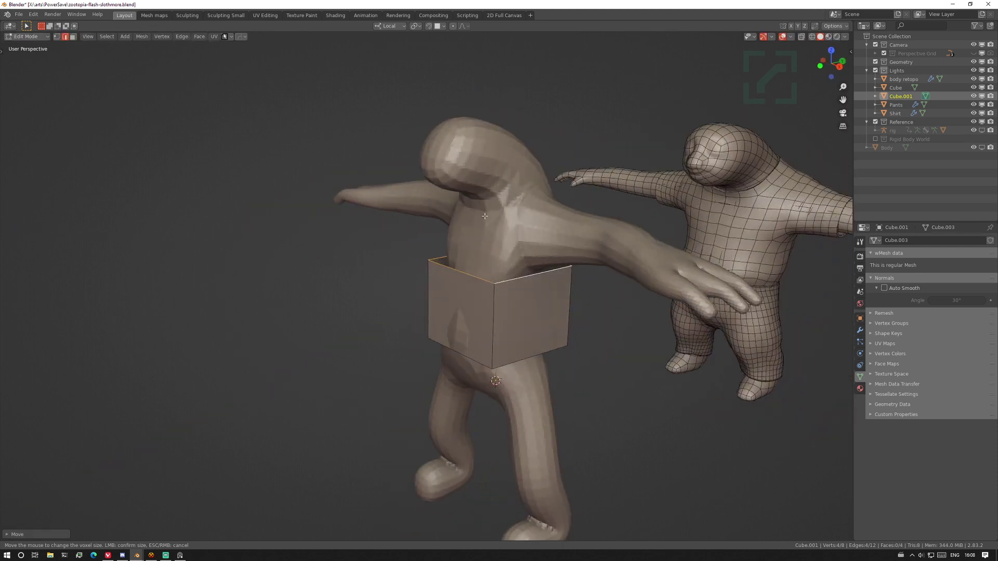
middle_drag(566, 269, 533, 249)
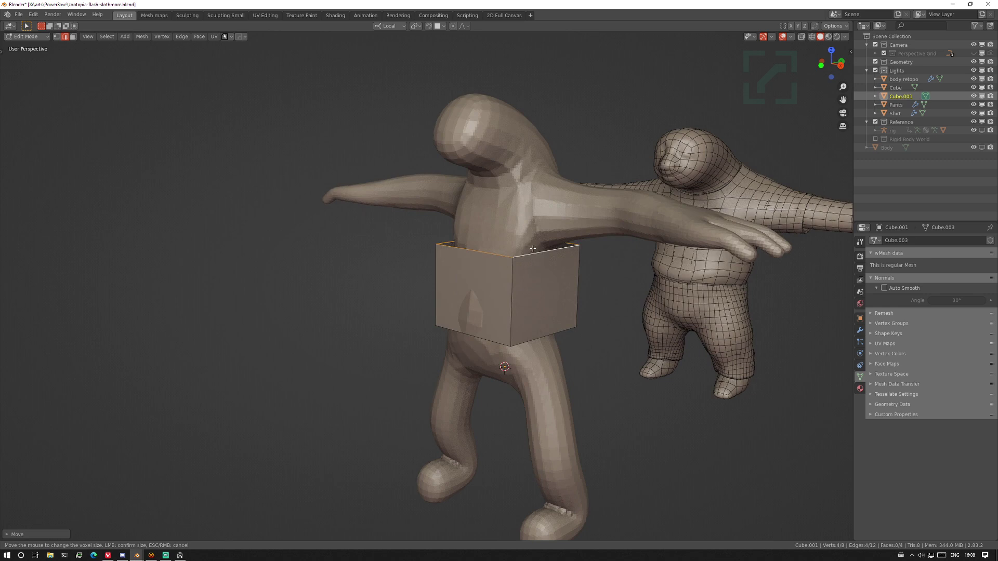
click(476, 335)
middle_drag(511, 332, 517, 256)
key(g)
key(y)
click(467, 327)
middle_drag(483, 318, 497, 323)
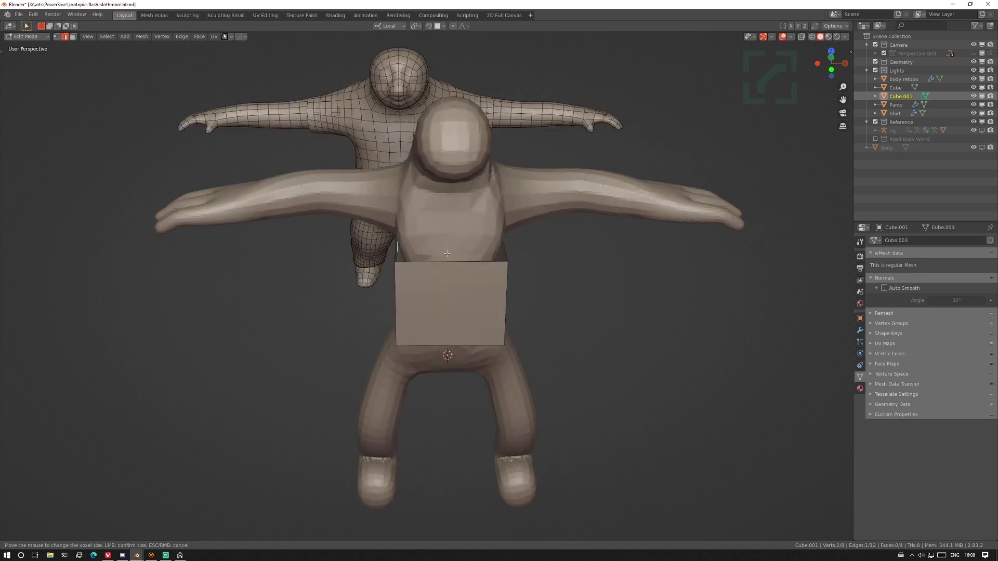
Step: Add a centred vertical loop cut through the shell's front and back and bevel it to make three columns
key(ctrl+r)
click(447, 253)
right_click(446, 253)
key(ctrl+b)
right_click(446, 249)
middle_drag(444, 241, 606, 224)
key(ctrl+r)
click(326, 284)
right_click(328, 281)
middle_drag(464, 268, 434, 306)
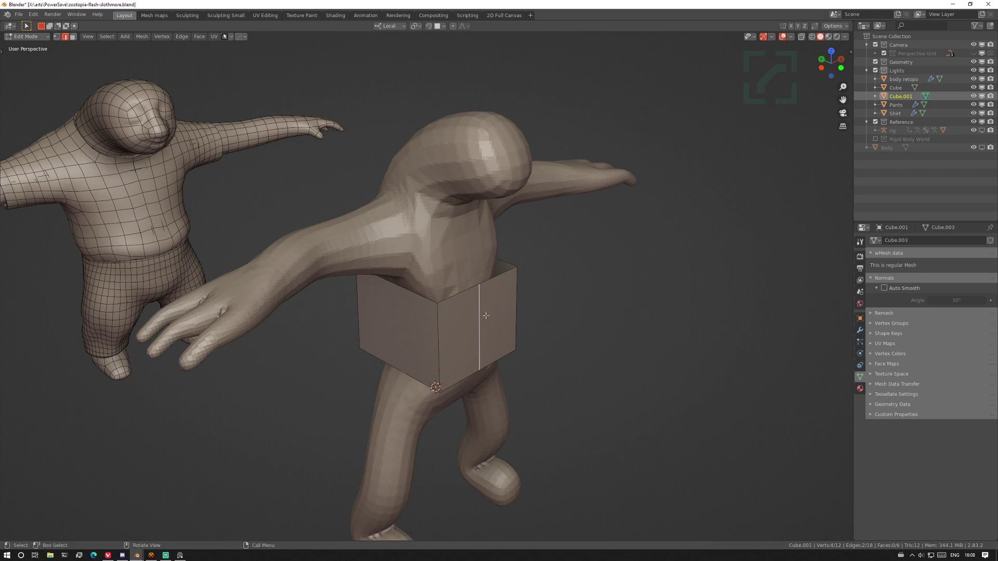
key(ctrl+b)
click(542, 295)
Step: Extrude the shell's bottom edge loop down over the hips and fill a face between its middle front and back edges
middle_drag(541, 293, 497, 221)
alt+click(510, 380)
key(e)
click(455, 346)
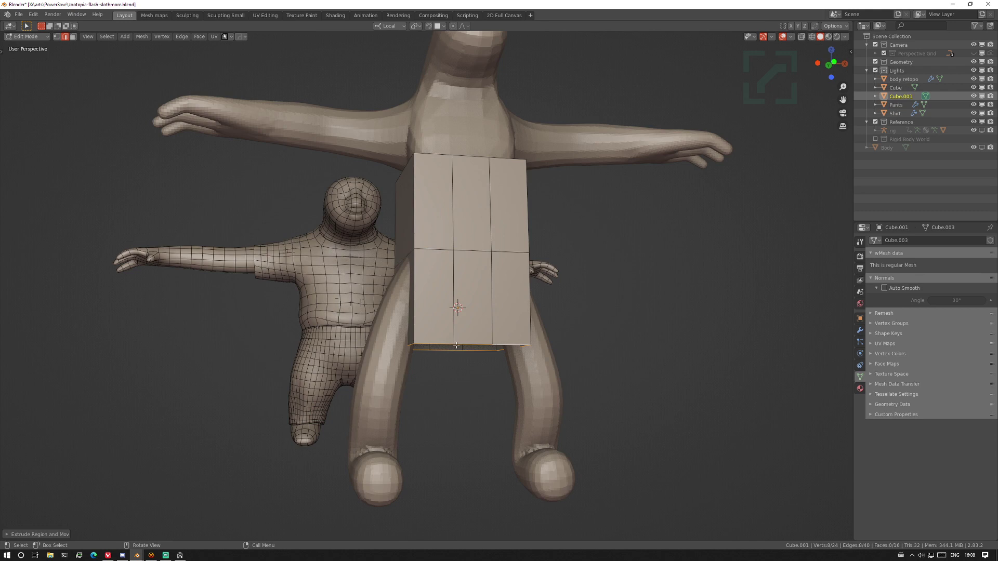
middle_drag(479, 329, 476, 309)
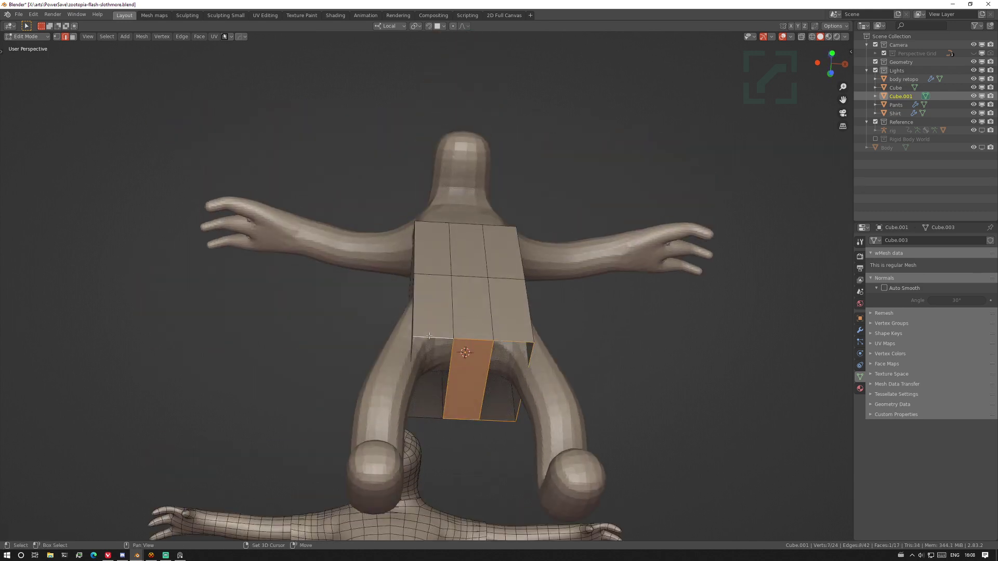
Step: Select the shell's whole bottom edge loop and move it up along Z towards the crotch
shift+double_click(428, 336)
alt+drag(431, 333, 460, 359)
key(g)
key(z)
click(497, 302)
alt+drag(504, 297, 433, 249)
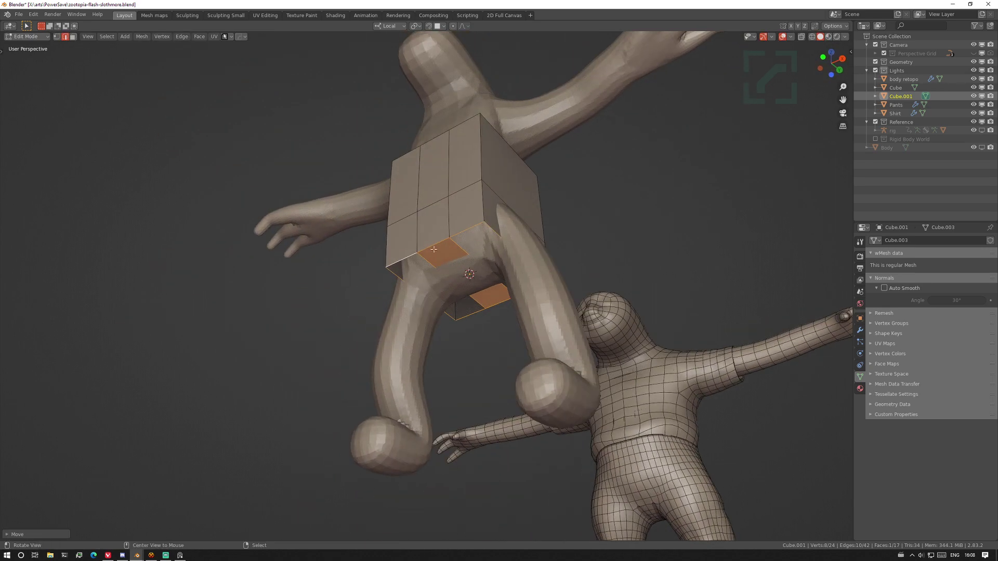
mouse_move(467, 271)
middle_down()
mouse_move(470, 280)
mouse_move(473, 271)
mouse_move(457, 268)
middle_up()
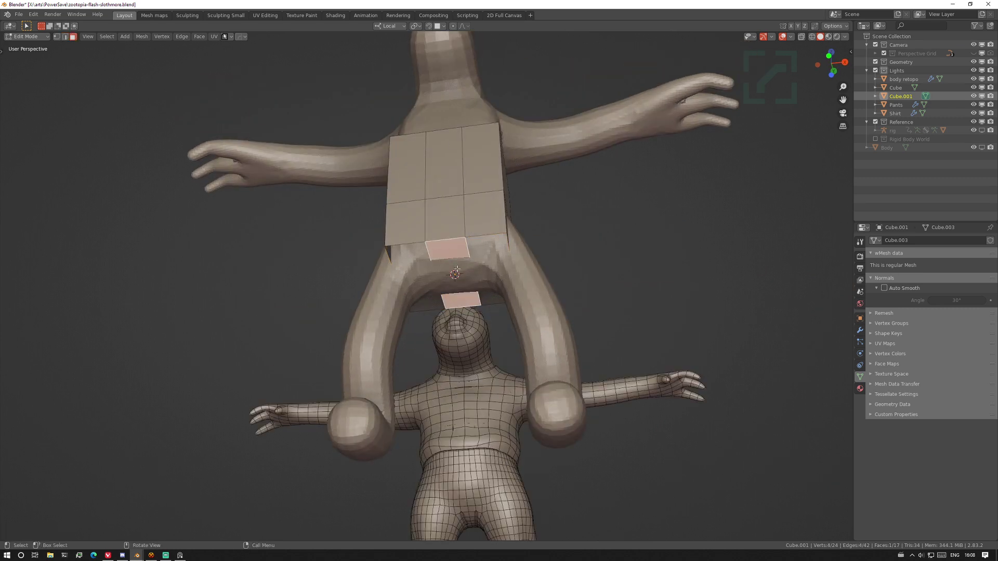
Step: Lower the crotch face along Z and widen it along X between the legs
mouse_move(456, 270)
middle_down()
mouse_move(450, 284)
mouse_move(465, 285)
middle_up()
key(g)
key(z)
key(z)
click(444, 296)
key(s)
key(x)
click(471, 278)
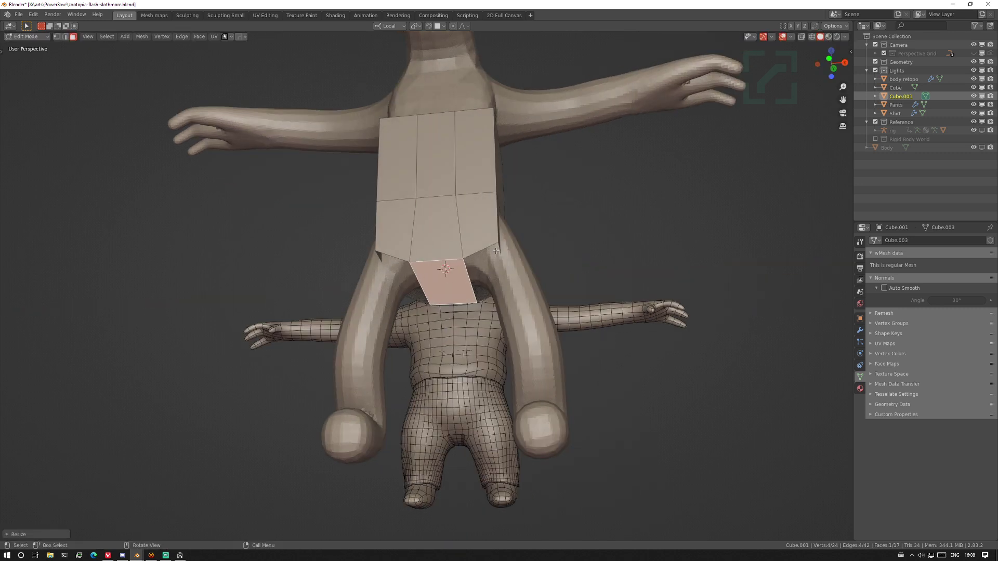
Step: Try to shift the shell's outer hip edge along X
click(496, 249)
mouse_move(507, 254)
middle_down()
mouse_move(453, 260)
mouse_move(515, 261)
middle_up()
click(502, 251)
key(g)
key(x)
click(516, 252)
key(ctrl+z)
Step: Select the shell's two outer side faces above one leg and move them outward along X
shift+middle_drag(459, 244, 433, 186)
key(3)
shift+click(339, 288)
key(g)
key(x)
click(361, 291)
Step: Select the edge loop around one leg opening and extrude it downward to form a leg section
key(2)
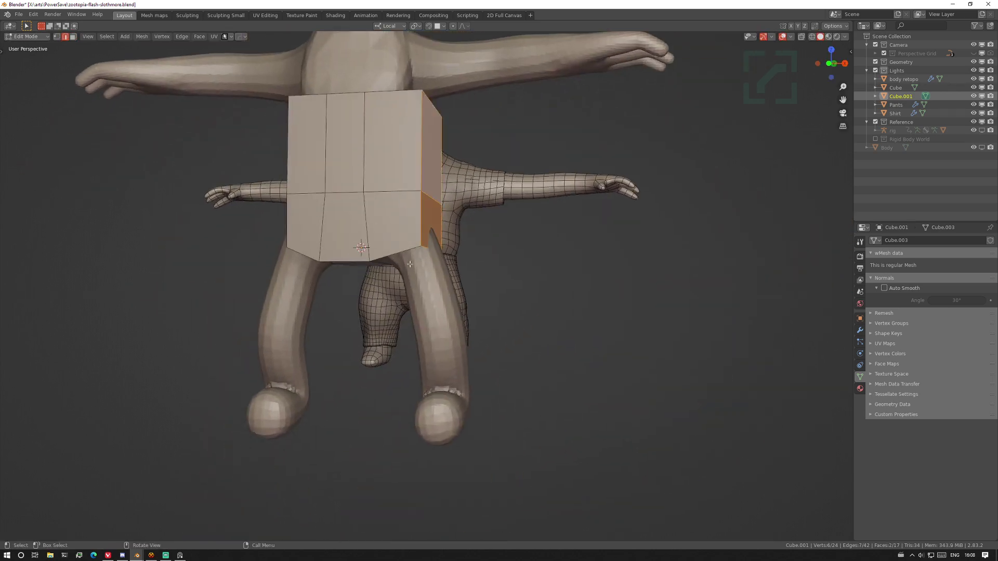
alt+click(401, 251)
middle_drag(401, 252, 429, 278)
key(e)
click(436, 318)
Step: Move the extruded leg section's lower loop down near the ankle and scale it slightly smaller
middle_drag(435, 318, 440, 289)
key(g)
click(430, 360)
middle_drag(430, 360, 457, 370)
key(s)
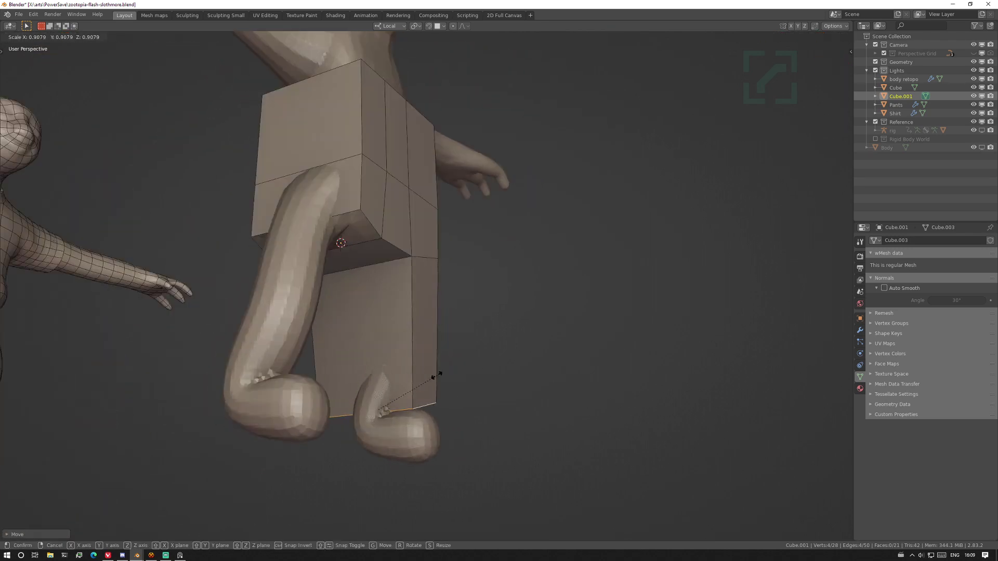
click(405, 369)
Step: Select the whole shell and scale it slightly smaller along its local Y axis
alt+drag(403, 369, 332, 379)
key(a)
key(s)
key(x)
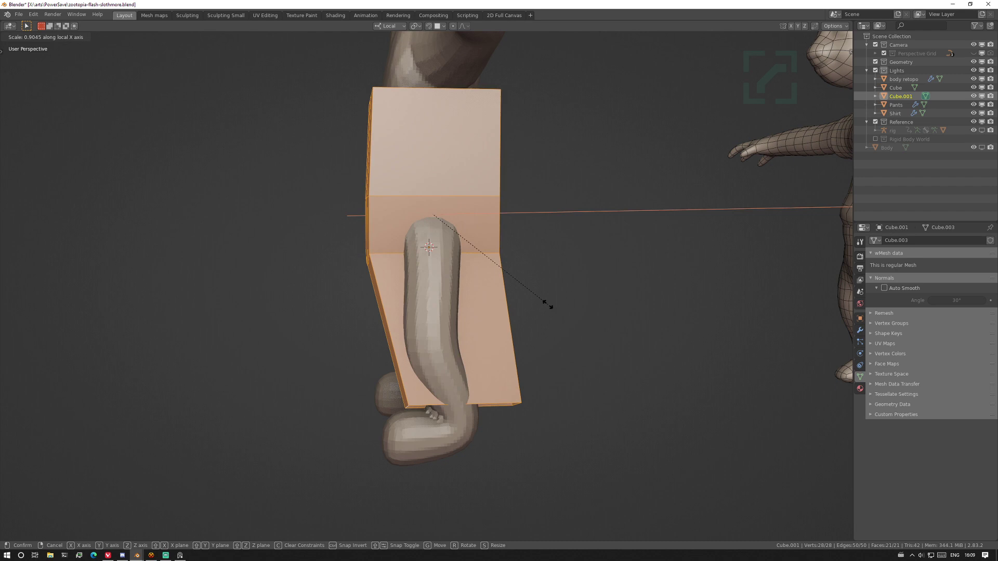
right_click(548, 302)
key(s)
key(y)
click(527, 292)
Step: Select the edge loop at the leg's lower end and extrude it downward around the foot
middle_drag(393, 331, 426, 250)
key(ctrl+r)
key(alt+a)
alt+click(511, 329)
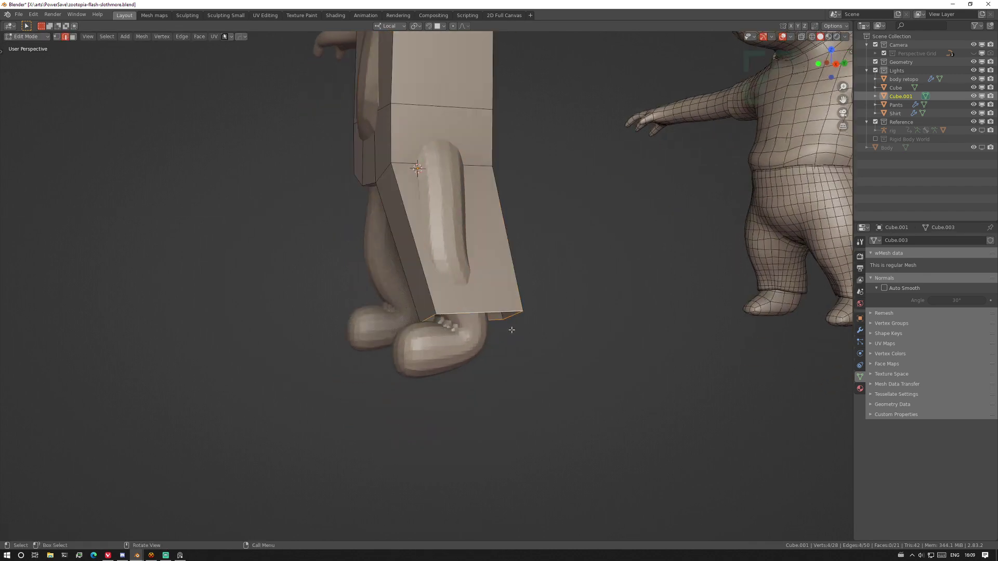
middle_drag(468, 325, 451, 342)
key(e)
click(436, 380)
Step: Extrude the front face of the foot block forward to form the toe section
click(426, 348)
key(e)
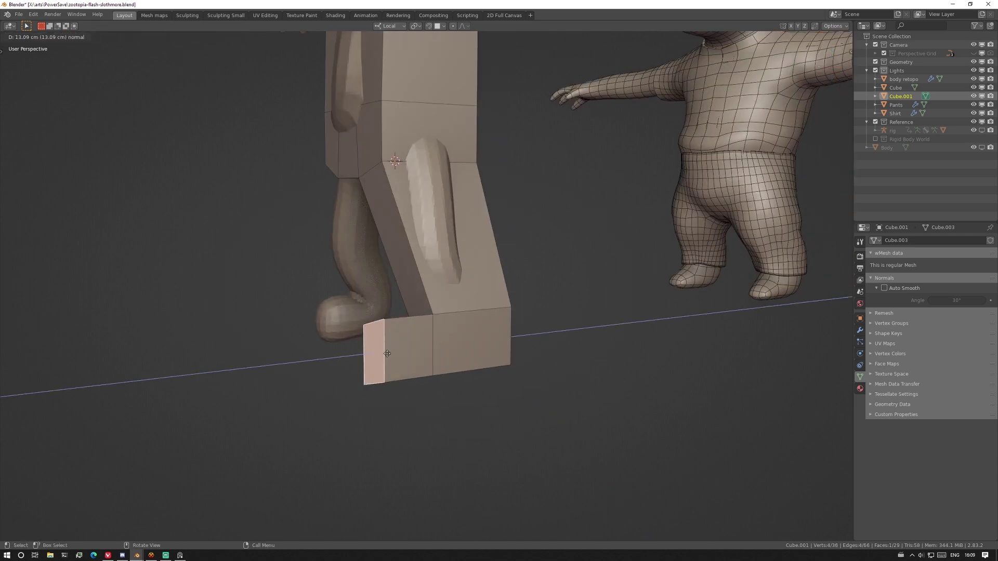
click(385, 352)
middle_drag(386, 352, 468, 333)
Step: Add a centred loop cut around the leg at knee height and move the new loop to bend the leg
key(ctrl+l)
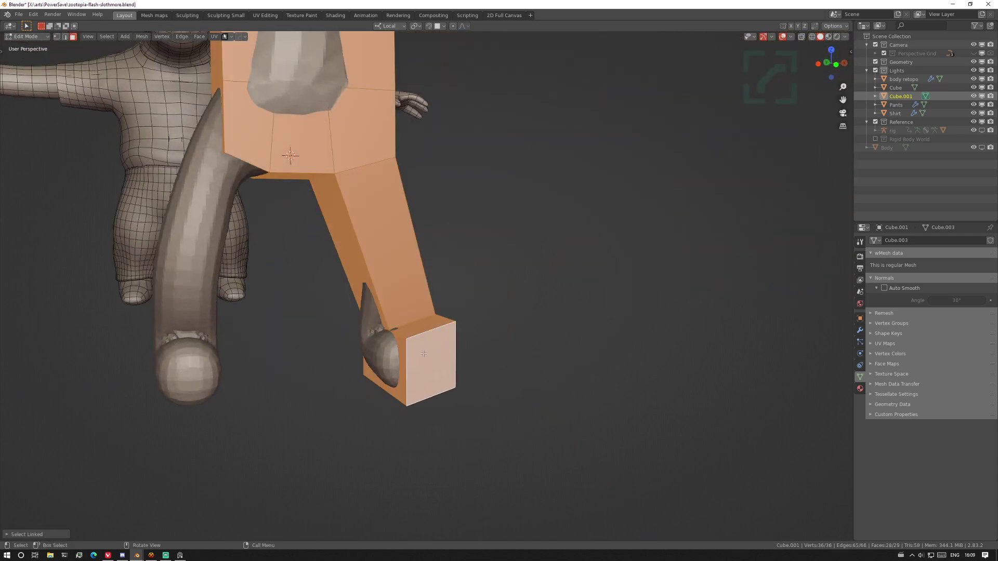
key(ctrl+r)
shift+middle_drag(378, 263, 343, 272)
click(409, 275)
right_click(416, 260)
key(g)
click(421, 278)
Step: Select the outer side faces of the lower leg and foot and move them along X
middle_drag(420, 278, 439, 309)
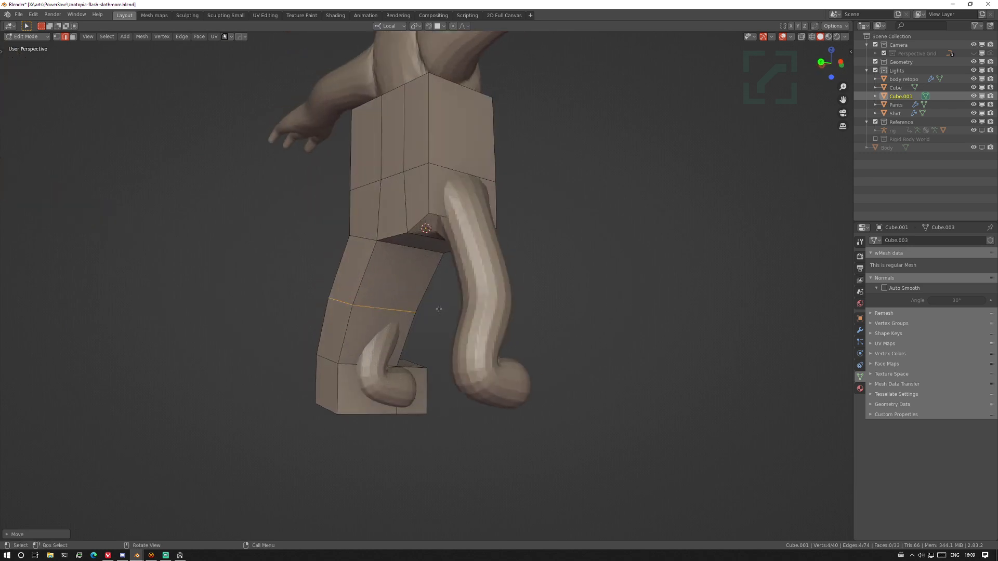
ctrl+click(335, 381)
key(g)
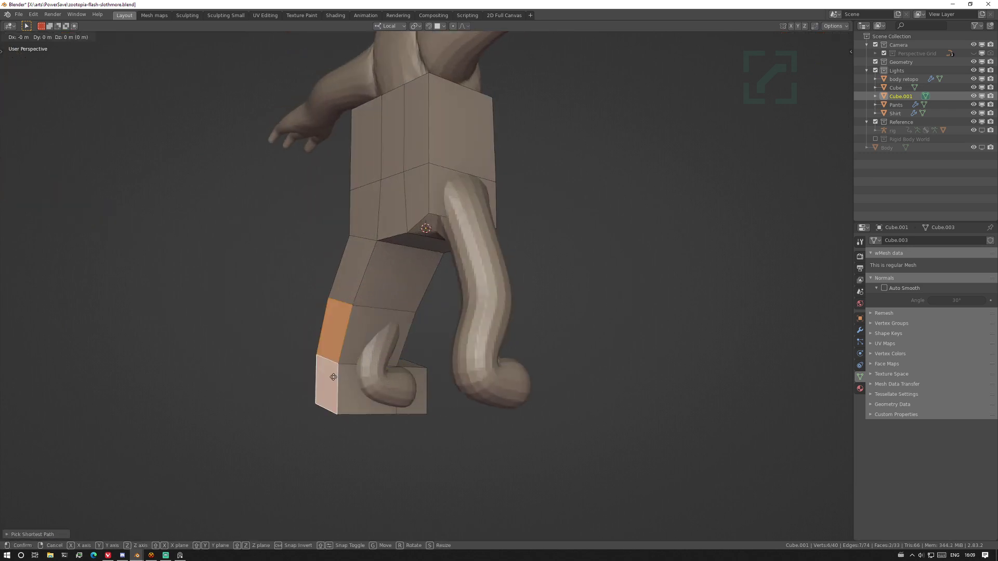
key(x)
click(334, 377)
Step: Extrude the torso's open upper edge loop to shoulder height
middle_drag(333, 377, 448, 315)
middle_drag(405, 201, 448, 215)
key(e)
click(403, 204)
Step: Extrude the upper torso's side face outward along the arm to form an arm block
key(3)
click(433, 212)
key(e)
click(553, 223)
shift+middle_drag(520, 224, 364, 227)
middle_drag(364, 226, 502, 214)
shift+middle_drag(314, 175, 420, 188)
scroll(420, 188, down, 3)
Step: Select the edge loop around the neck opening and make it lower and wider
key(a)
key(alt+a)
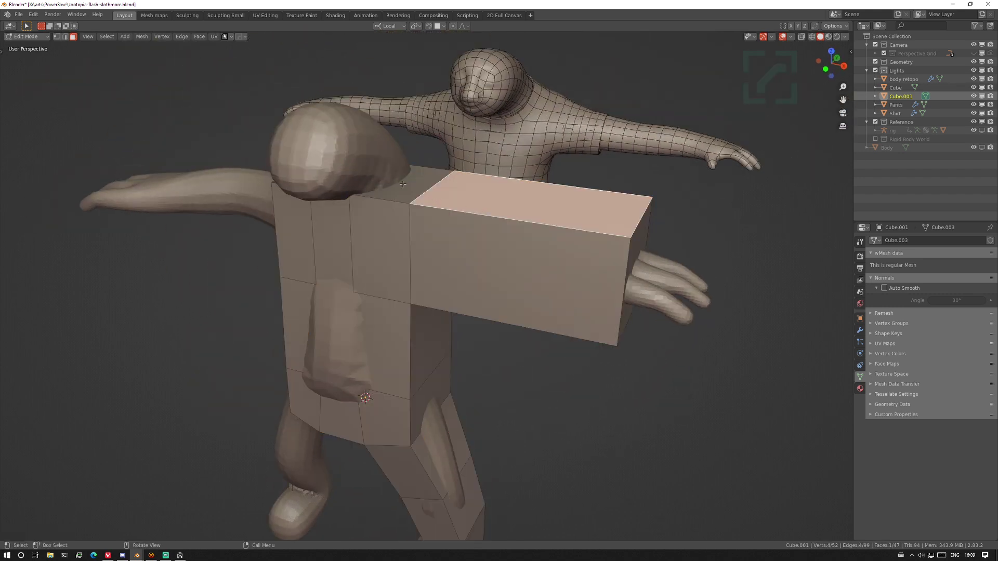
alt+click(371, 188)
key(2)
alt+click(371, 189)
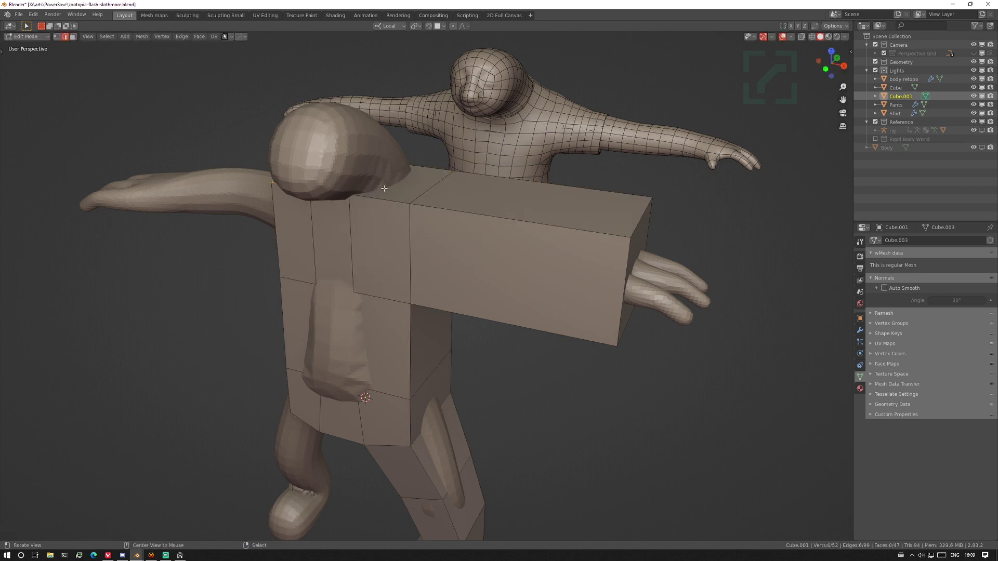
middle_drag(371, 189, 451, 242)
click(370, 246)
Step: Symmetrize the shell across the X axis so the finished arm and leg are copied to the other side
right_click(451, 242)
click(451, 242)
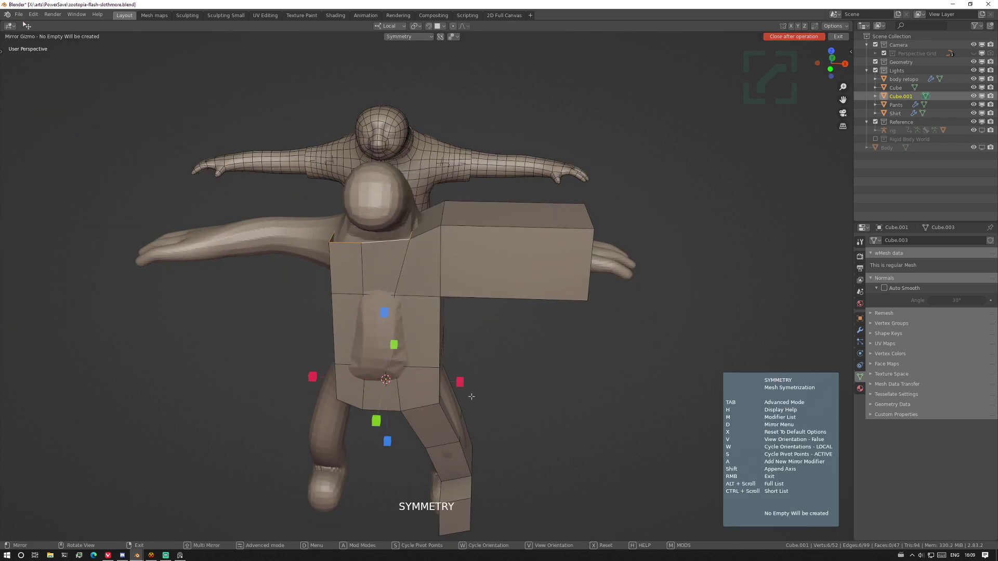
click(459, 382)
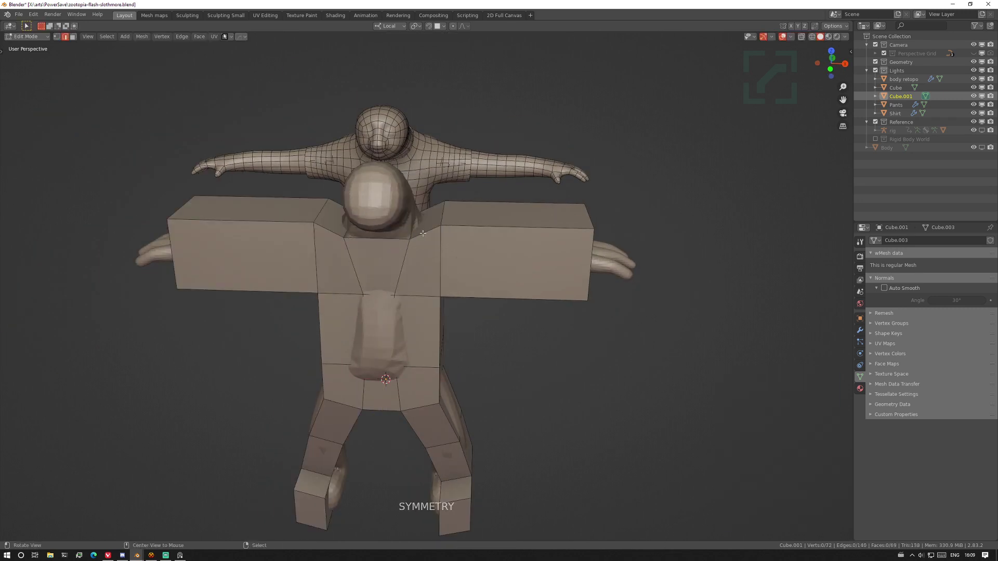
middle_drag(422, 233, 505, 213)
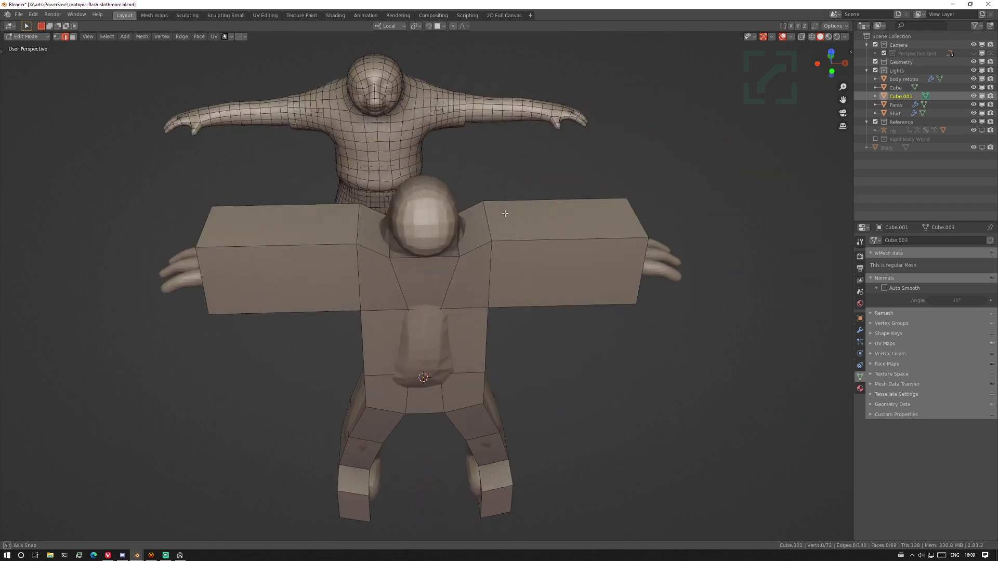
Step: Extrude the neck opening's edge loop upward and flatten it along Z with a scale of 0
click(456, 239)
middle_drag(456, 239, 515, 277)
key(e)
click(465, 222)
key(s)
key(z)
key(0)
click(513, 227)
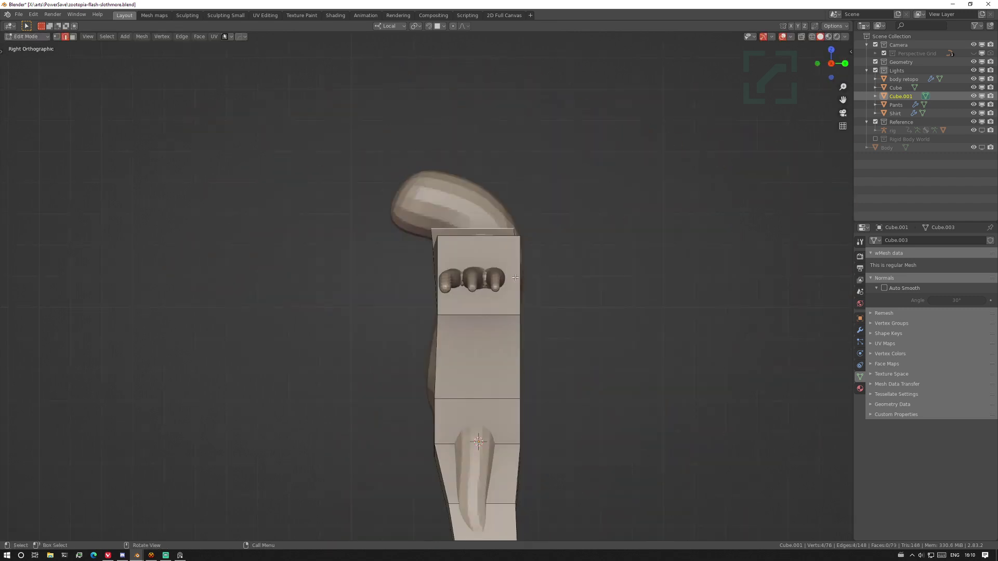
Step: Try extruding the neck loop into a head section, rotating and moving it toward the front of the face
key(e)
click(514, 214)
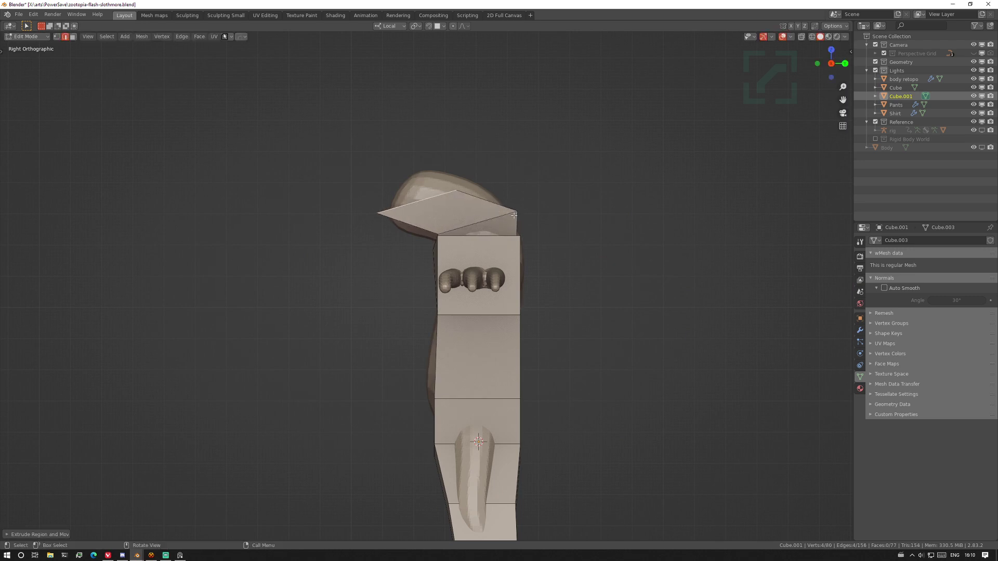
key(r)
click(479, 129)
key(g)
click(475, 123)
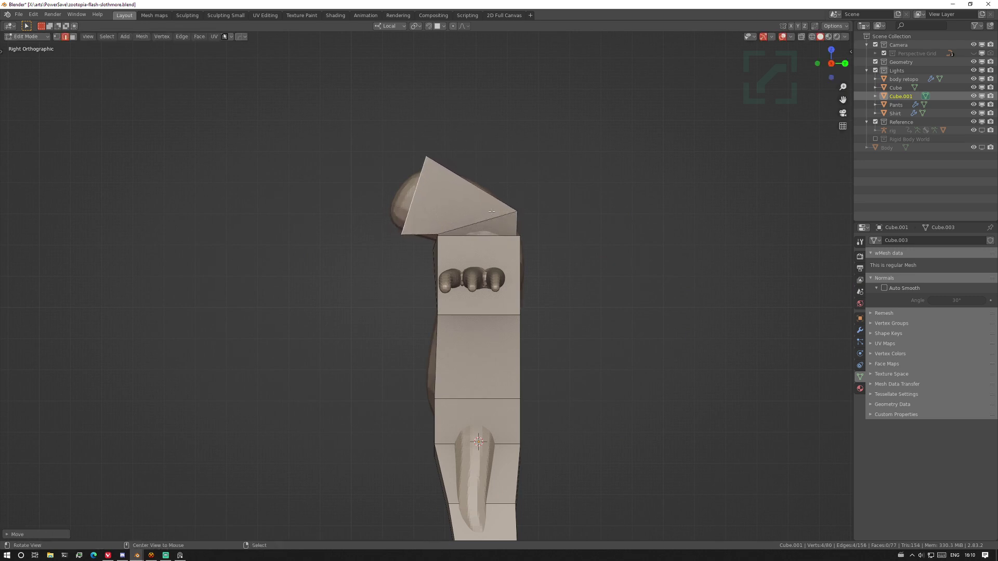
Step: Try rotating and moving the edge loop between the neck and head section to follow the neck's slope
key(r)
click(561, 207)
key(g)
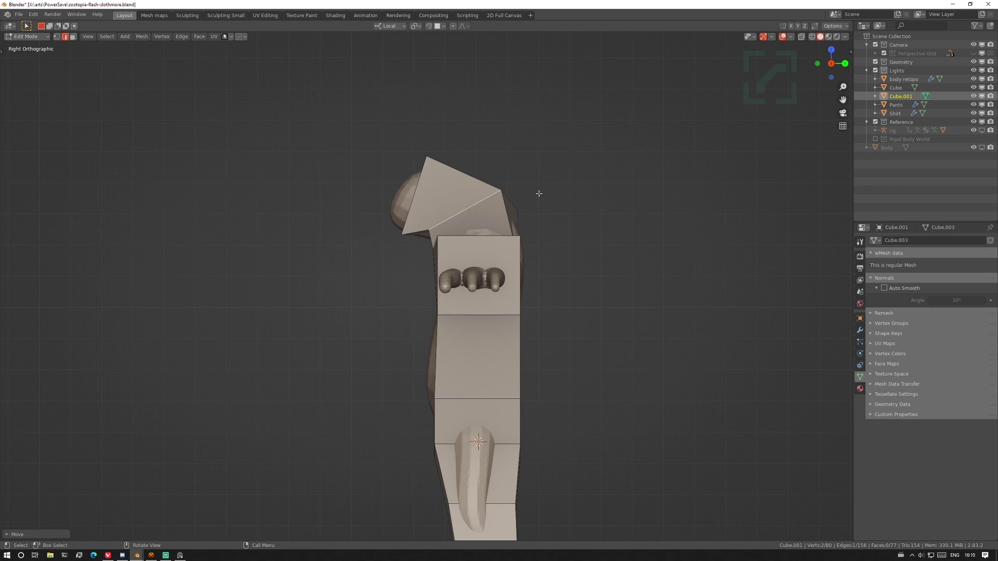
double_click(499, 211)
key(r)
click(543, 188)
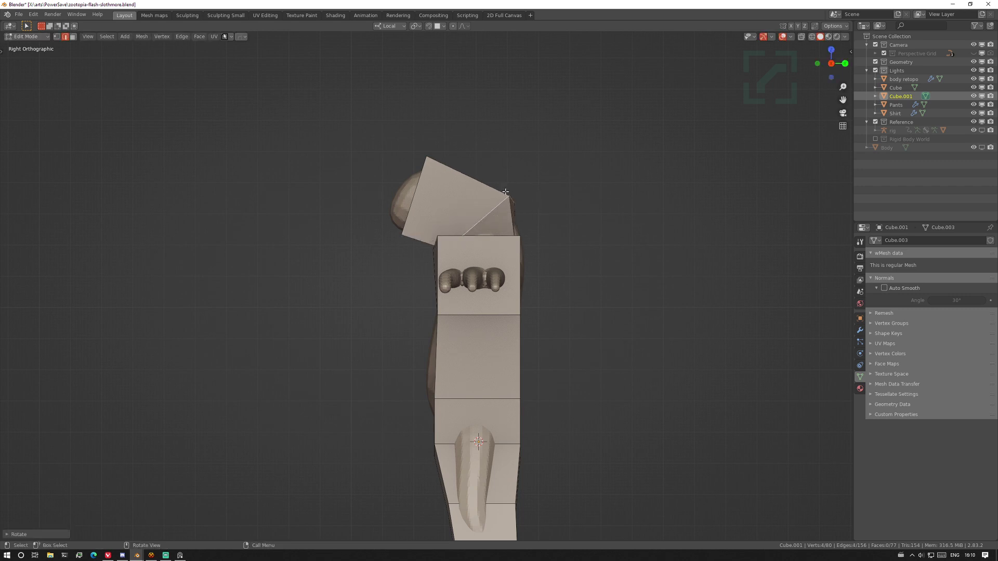
Step: Examine the edge flow around the head and neck of the retopologized reference character
scroll(500, 210, up, 4)
middle_drag(497, 208, 502, 236)
scroll(502, 237, down, 4)
shift+middle_drag(593, 212, 501, 209)
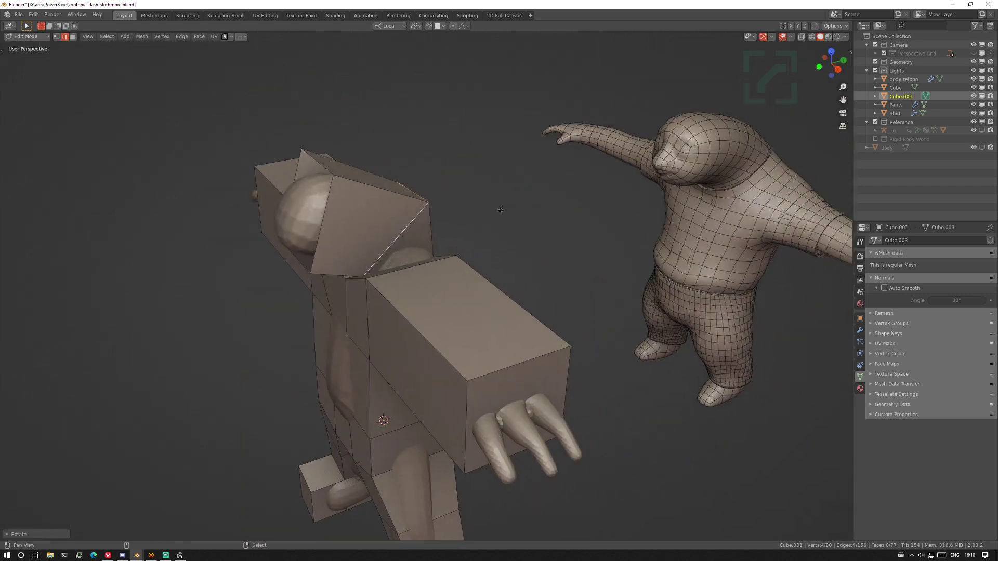
scroll(749, 159, up, 6)
alt+shift+drag(750, 158, 510, 243)
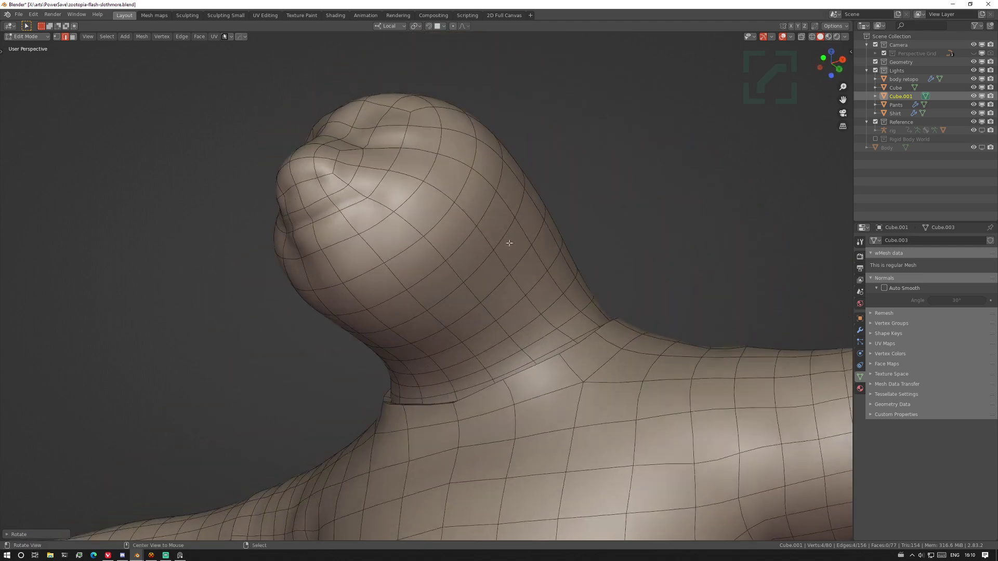
middle_drag(454, 344, 458, 329)
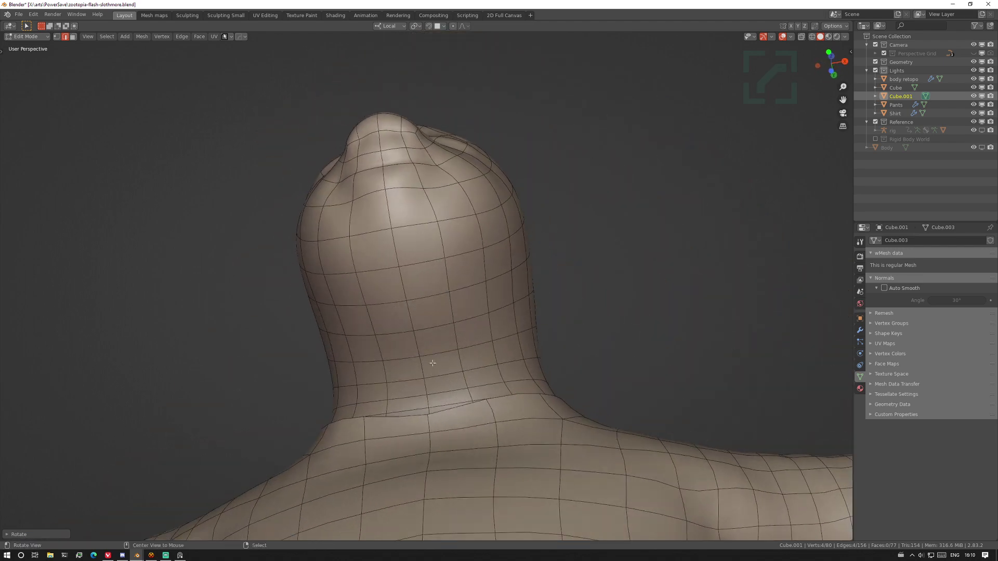
middle_drag(433, 363, 456, 237)
scroll(456, 238, down, 7)
shift+middle_drag(333, 250, 385, 291)
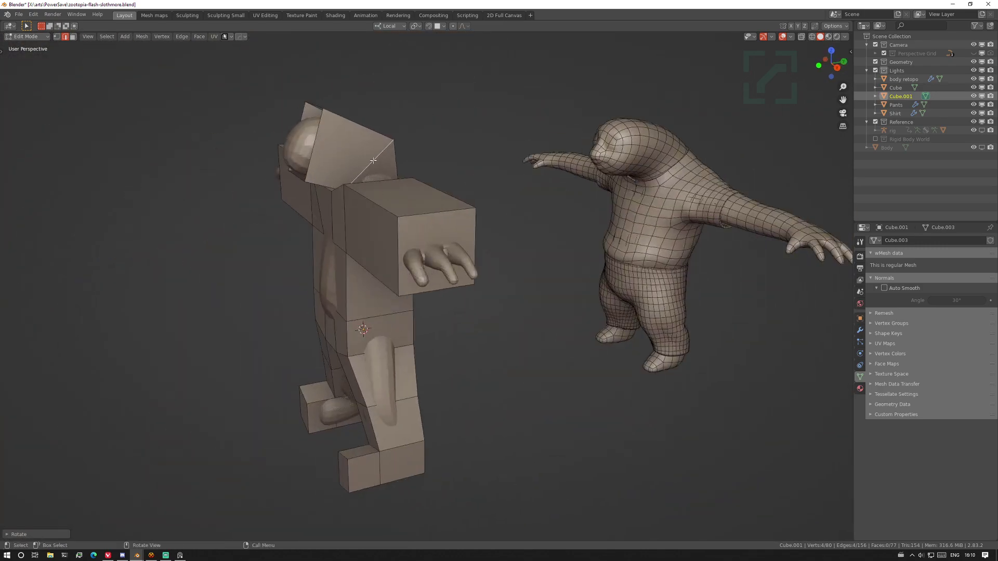
Step: Undo the rotated head extrusion above the neck
shift+middle_drag(312, 187, 399, 264)
scroll(398, 264, up, 6)
middle_drag(435, 236, 407, 183)
scroll(404, 202, up, 4)
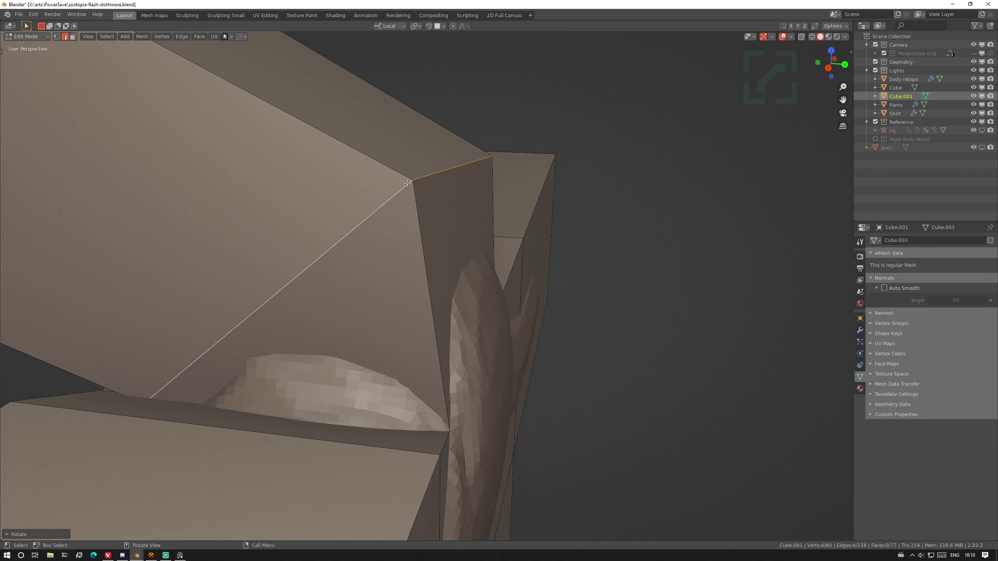
click(404, 171)
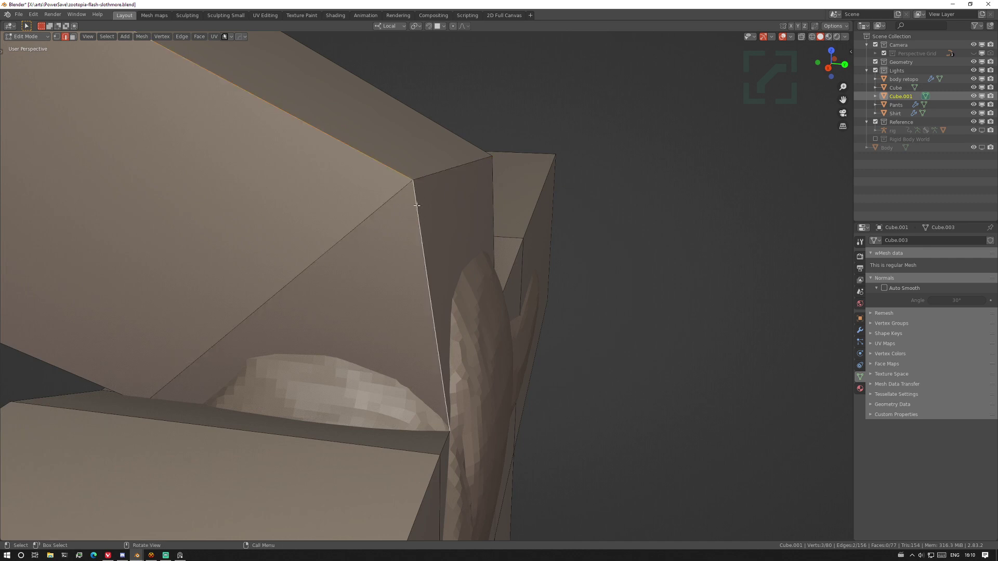
middle_drag(417, 215, 436, 240)
scroll(426, 241, down, 6)
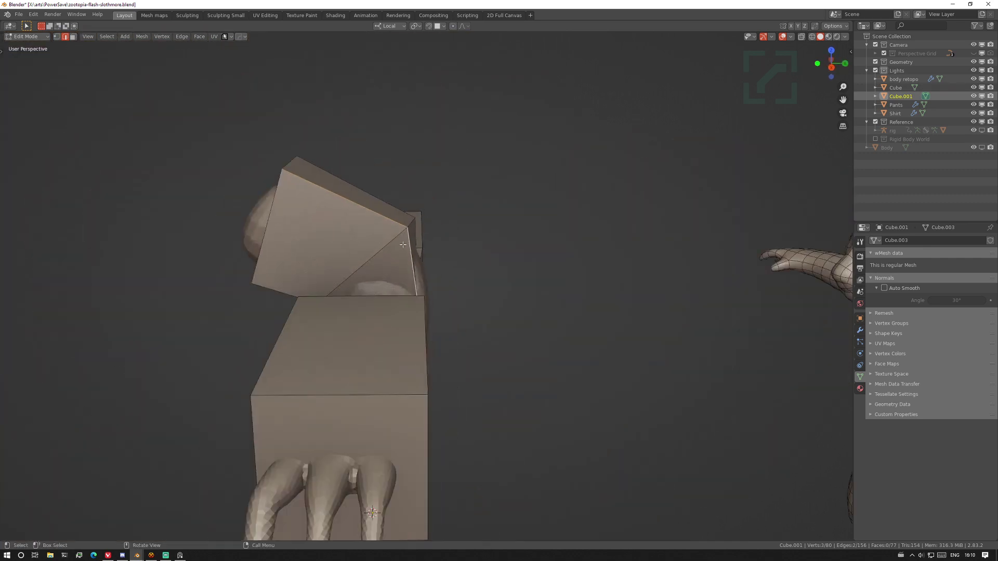
shift+middle_drag(378, 251, 430, 236)
key(ctrl+z)
key(ctrl+z)
key(ctrl+z)
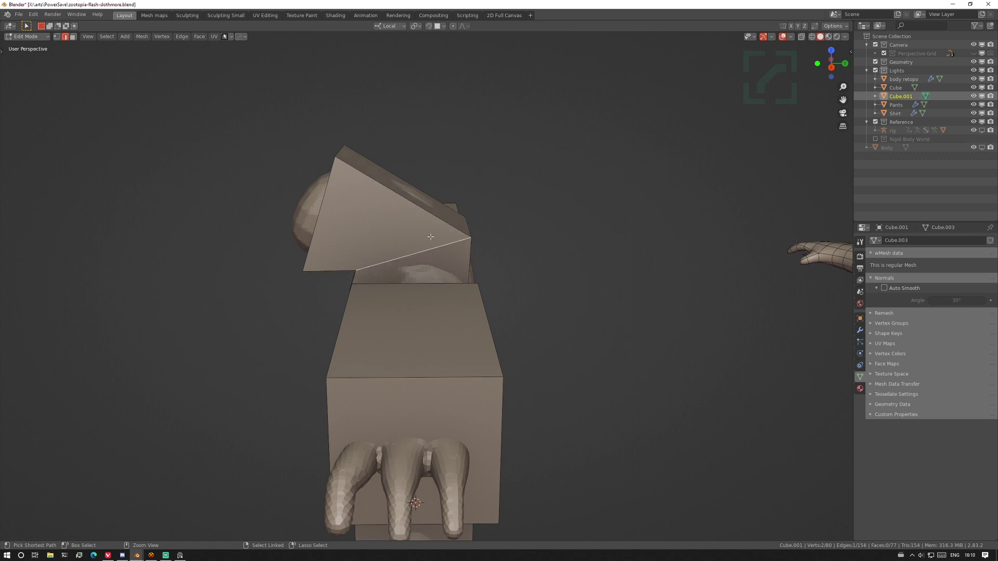
key(ctrl+z)
key(ctrl+z)
Step: Adjust the heights of the neck loop's edges along Z
mouse_move(430, 237)
middle_down()
mouse_move(414, 251)
mouse_move(382, 251)
mouse_move(450, 232)
mouse_move(417, 250)
mouse_move(442, 240)
middle_up()
key(alt+a)
key(g)
key(z)
click(378, 253)
key(g)
key(z)
click(460, 228)
key(g)
key(z)
click(457, 257)
Step: Extrude the neck loop straight up along Z to enclose the back of the head
key(e)
key(z)
click(427, 166)
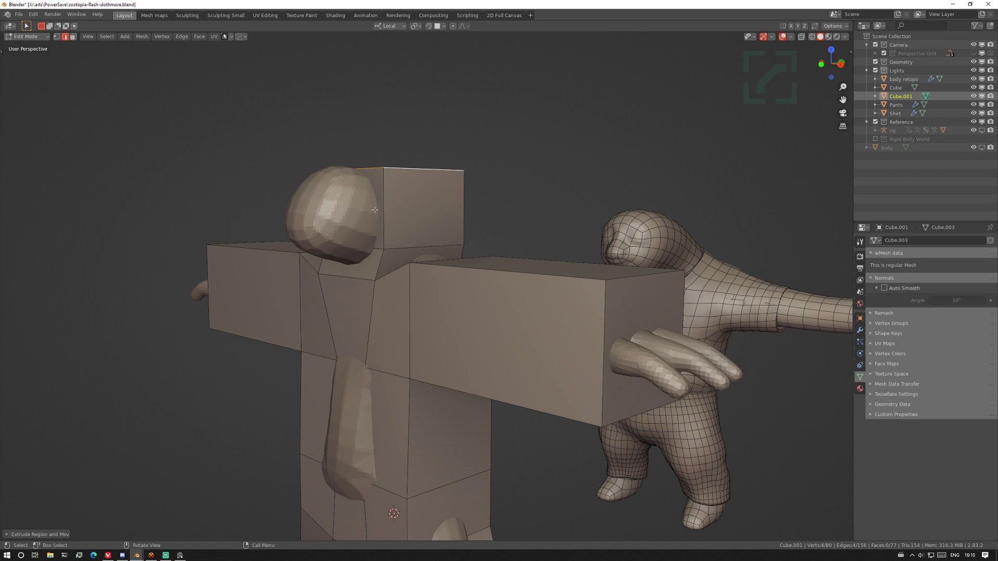
Step: Extrude the head block's front face forward to enclose the face
key(3)
right_click(376, 193)
alt+drag(400, 191, 365, 220)
key(e)
click(285, 222)
mouse_move(365, 220)
middle_down()
mouse_move(405, 235)
mouse_move(368, 223)
middle_up()
Step: Reposition the lower edge where the head meets the neck and fill the head's open upper side with a face
key(1)
click(383, 249)
scroll(383, 247, up, 6)
shift+click(377, 239)
middle_drag(359, 260, 389, 262)
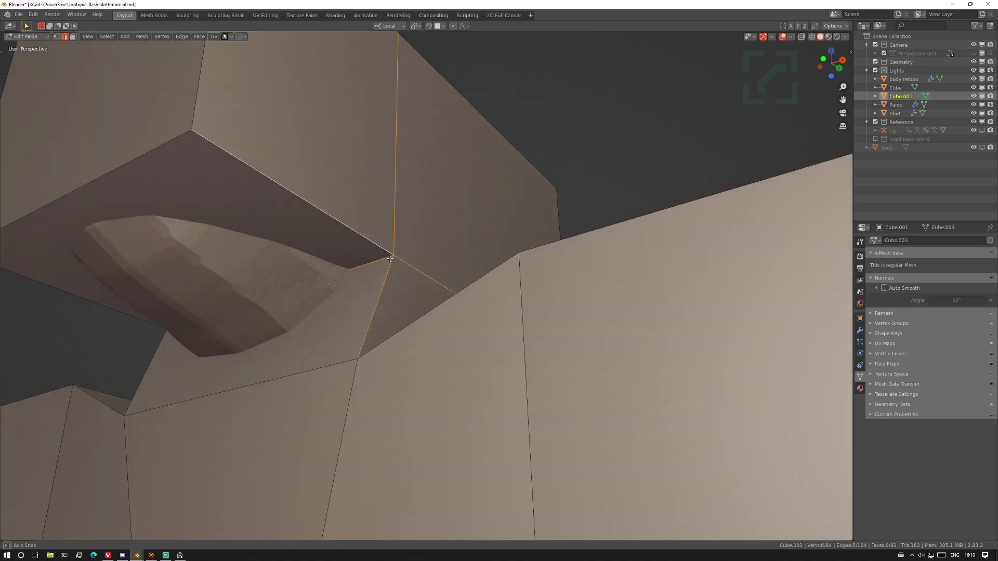
scroll(395, 263, down, 6)
middle_drag(329, 118, 387, 179)
click(367, 276)
mouse_move(368, 276)
middle_down()
mouse_move(312, 270)
mouse_move(383, 267)
mouse_move(378, 288)
middle_up()
key(g)
click(329, 294)
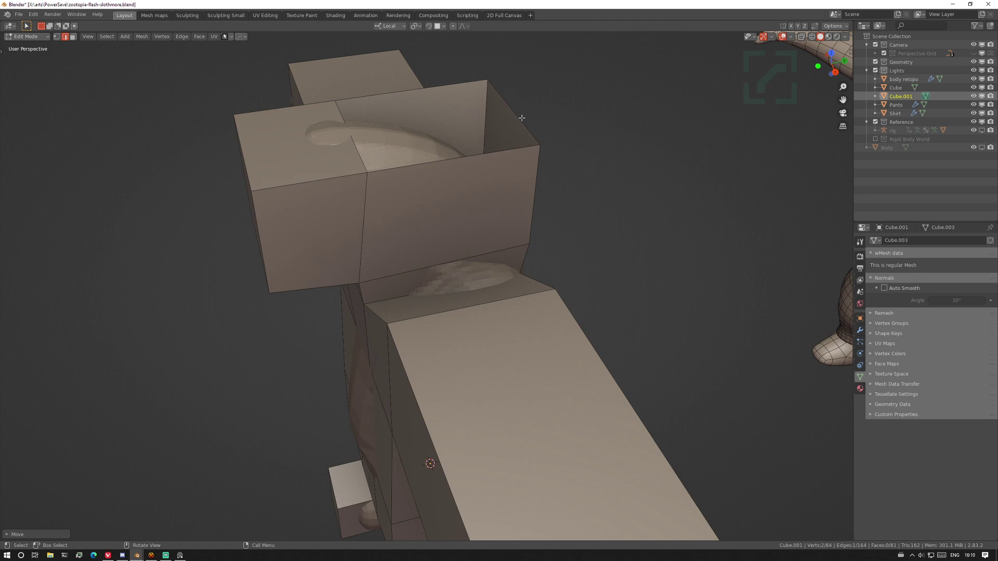
key(f)
Step: Try to move the arm block's upper face downward
scroll(535, 135, down, 4)
shift+middle_drag(624, 194, 395, 212)
middle_drag(317, 214, 481, 255)
key(3)
click(484, 256)
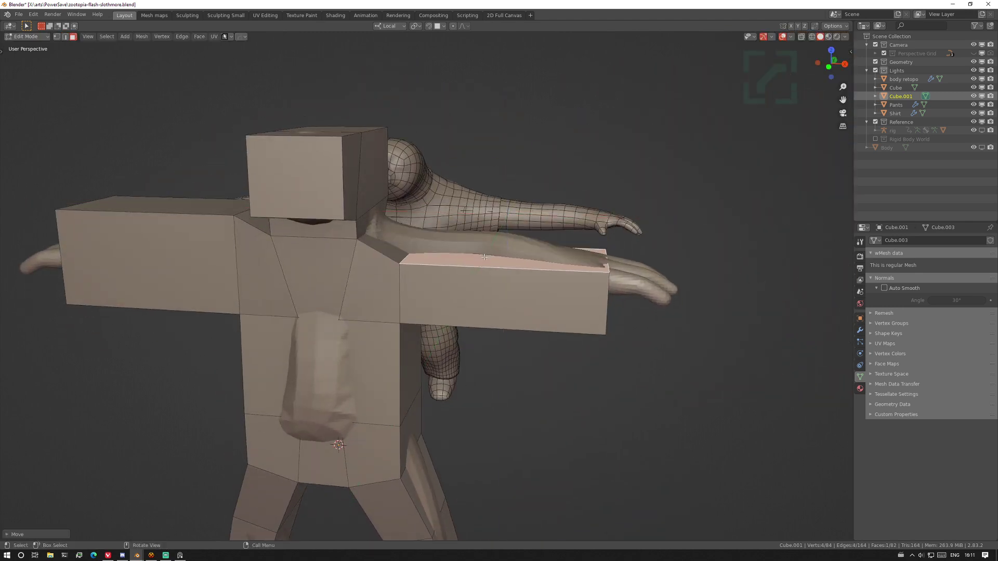
key(g)
right_click(527, 252)
key(ctrl+z)
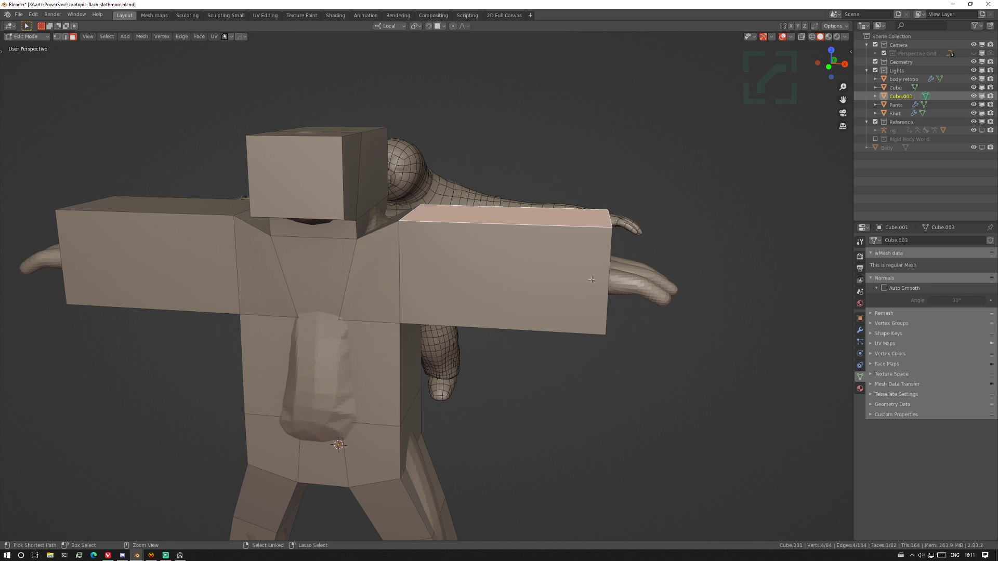
Step: Move the arm block's underside face slightly upward along Z
mouse_move(490, 322)
alt+mouse_down()
mouse_move(488, 276)
mouse_move(472, 323)
alt+mouse_up()
click(489, 336)
key(g)
key(z)
click(487, 322)
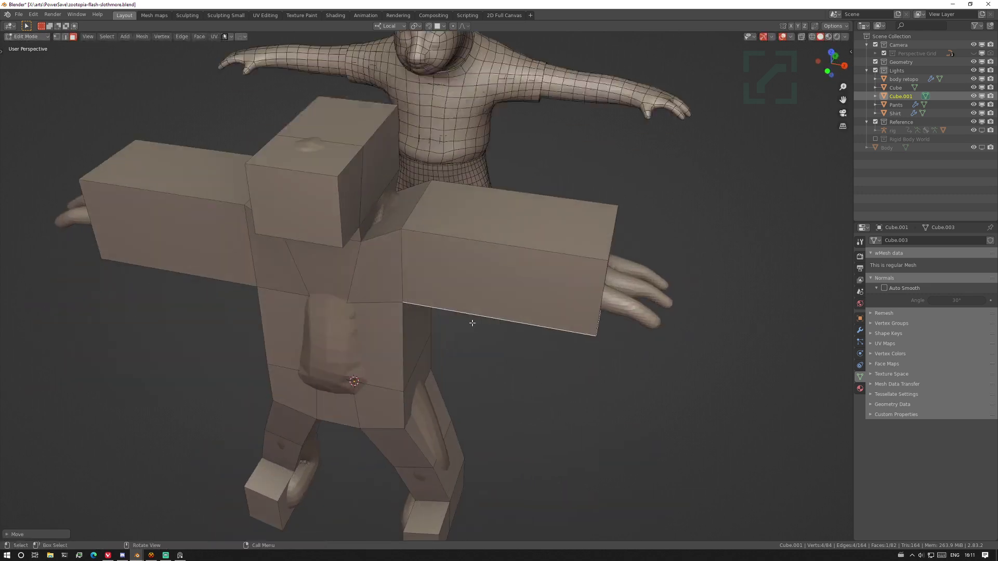
Step: Add a loop cut around the middle of the same arm block at the elbow
click(488, 231)
middle_drag(489, 231, 445, 200)
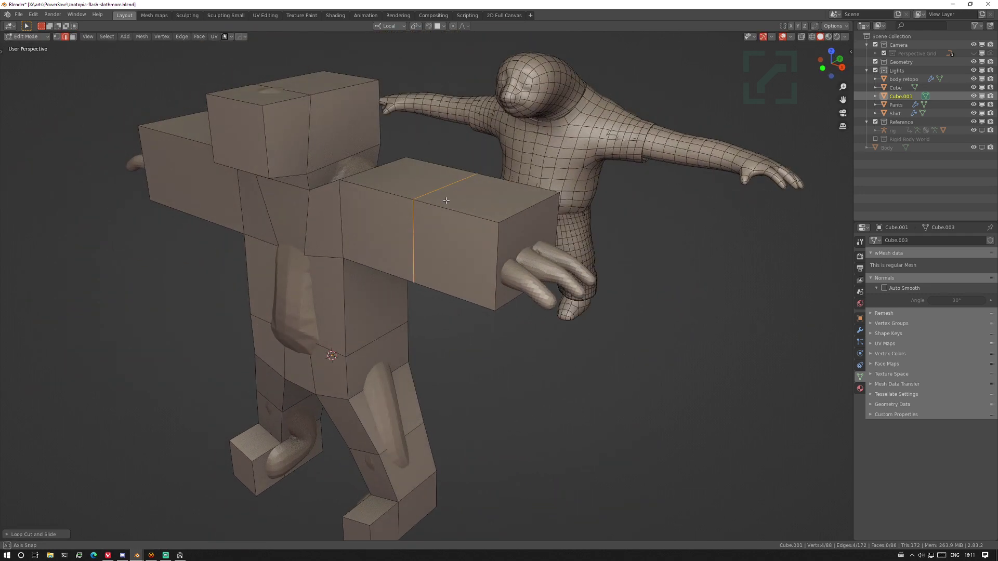
alt+drag(446, 200, 472, 249)
Step: Delete the end face of the arm block at the wrist
key(3)
right_click(472, 249)
key(x)
key(f)
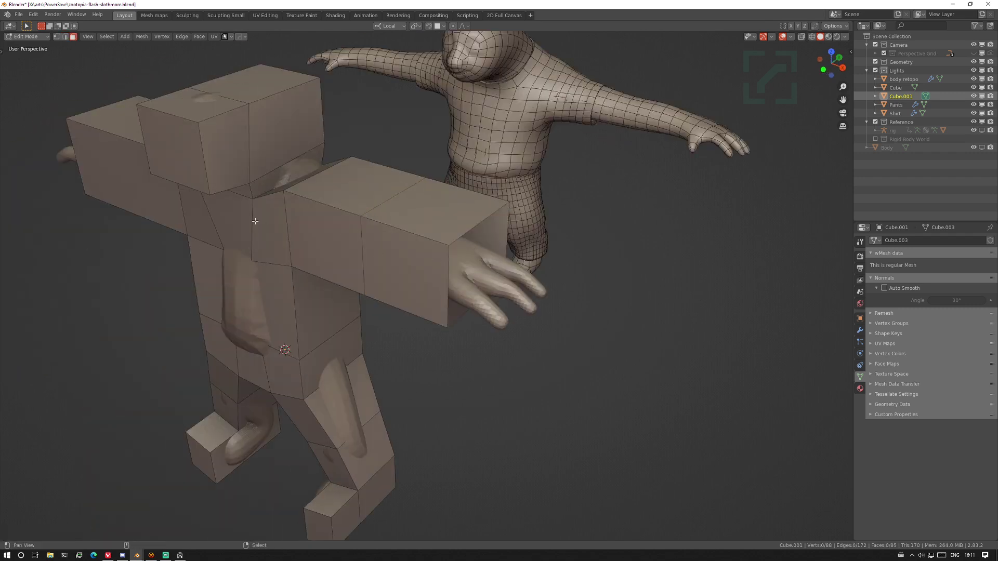
Step: Add a horizontal loop cut around the torso between the chest and the hips
middle_drag(254, 221, 421, 187)
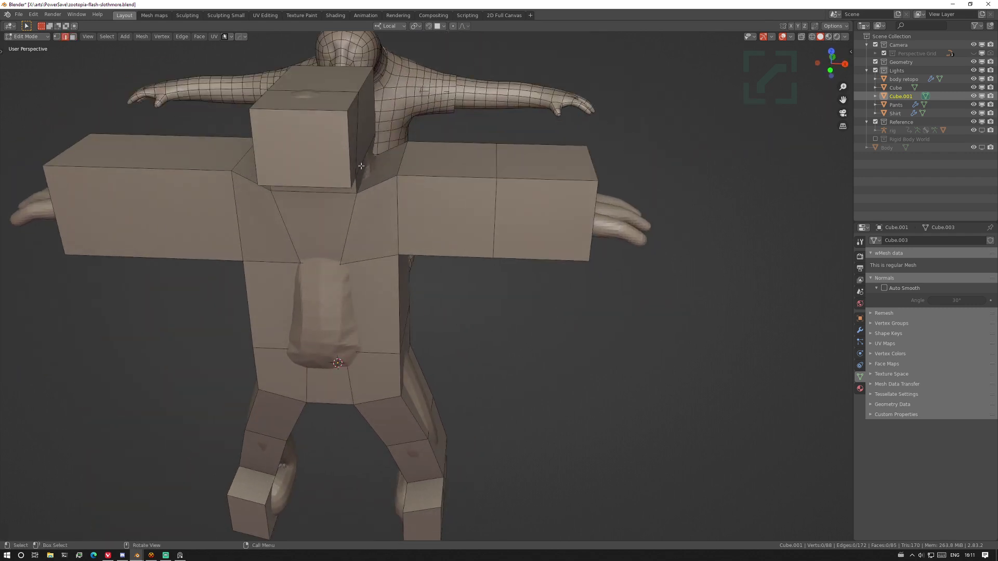
middle_drag(362, 168, 372, 252)
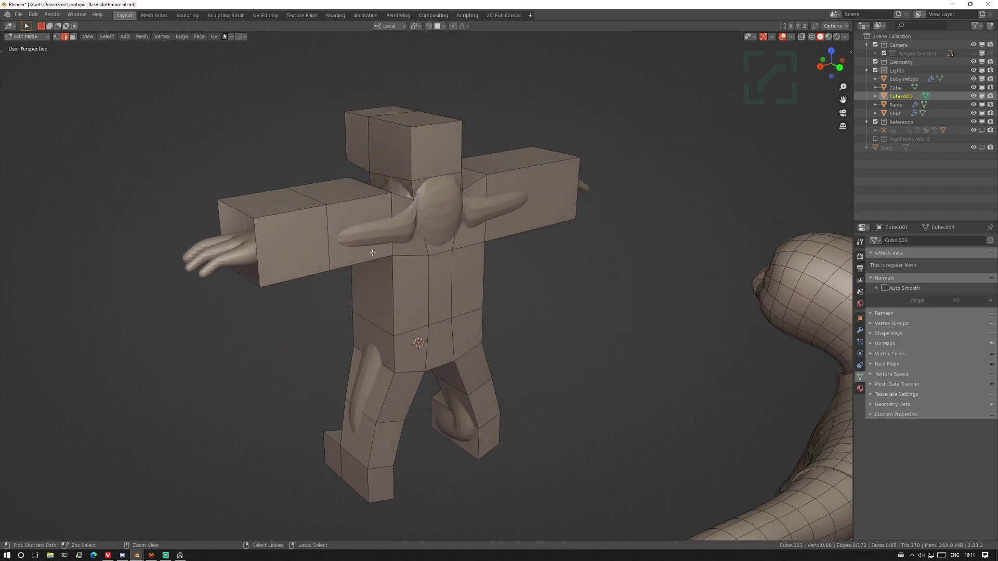
click(401, 292)
middle_drag(397, 285, 458, 207)
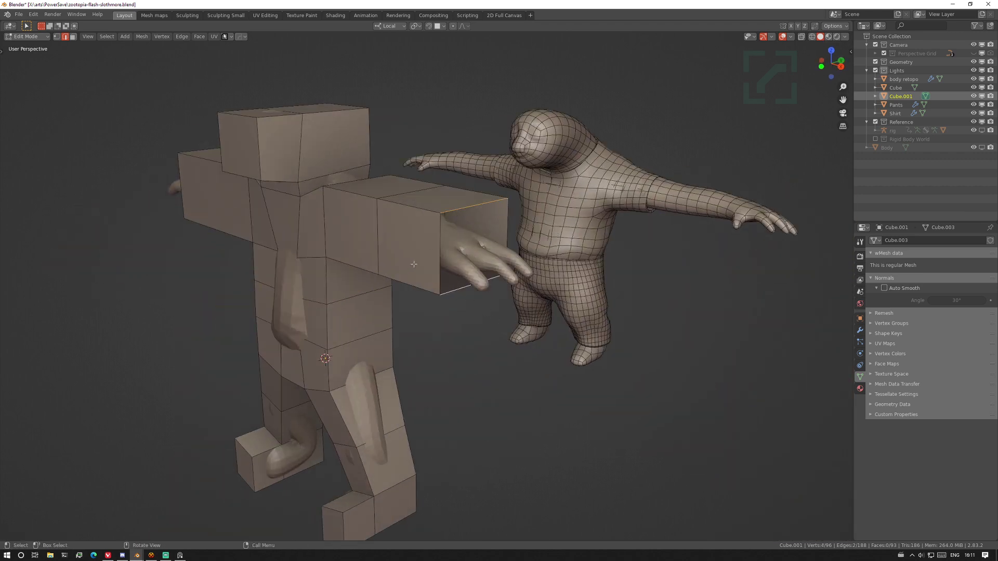
Step: Add a Subdivision Surface modifier to the low-poly shell object
key(Tab)
middle_drag(401, 234, 634, 244)
click(859, 330)
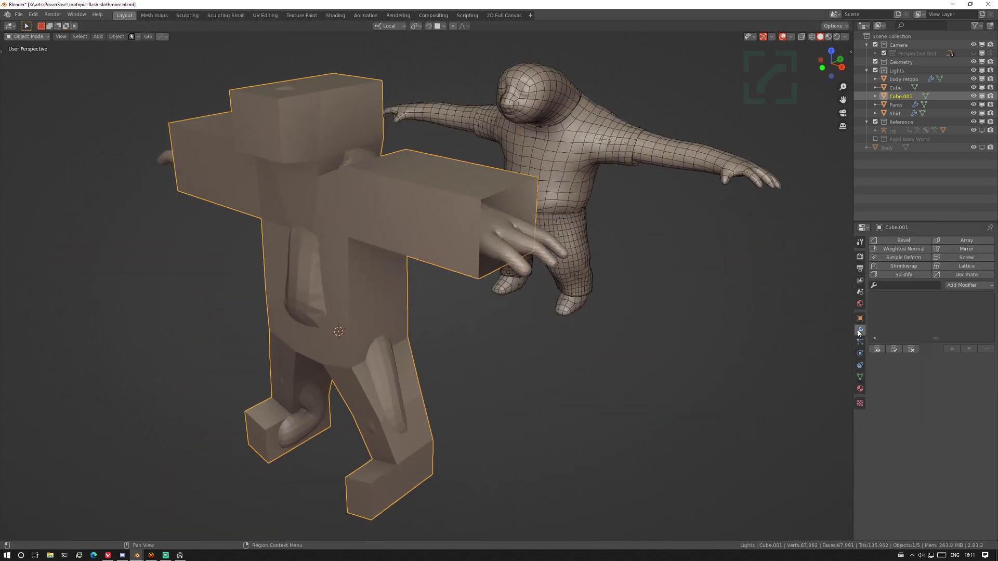
click(964, 287)
click(804, 428)
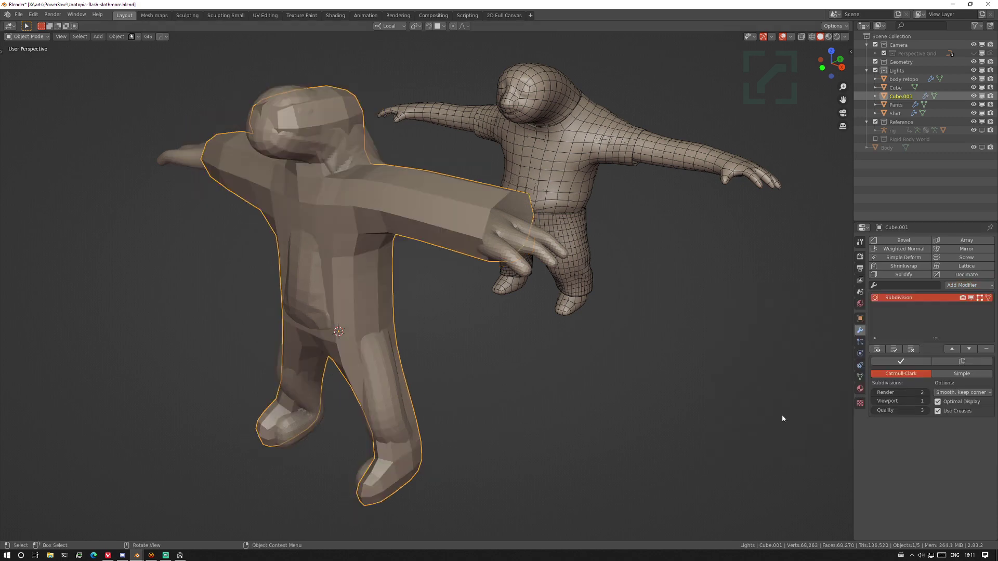
middle_drag(509, 219, 529, 178)
Step: Add a Smooth modifier with Repeat 6 to the shell and apply both of its modifiers
click(972, 286)
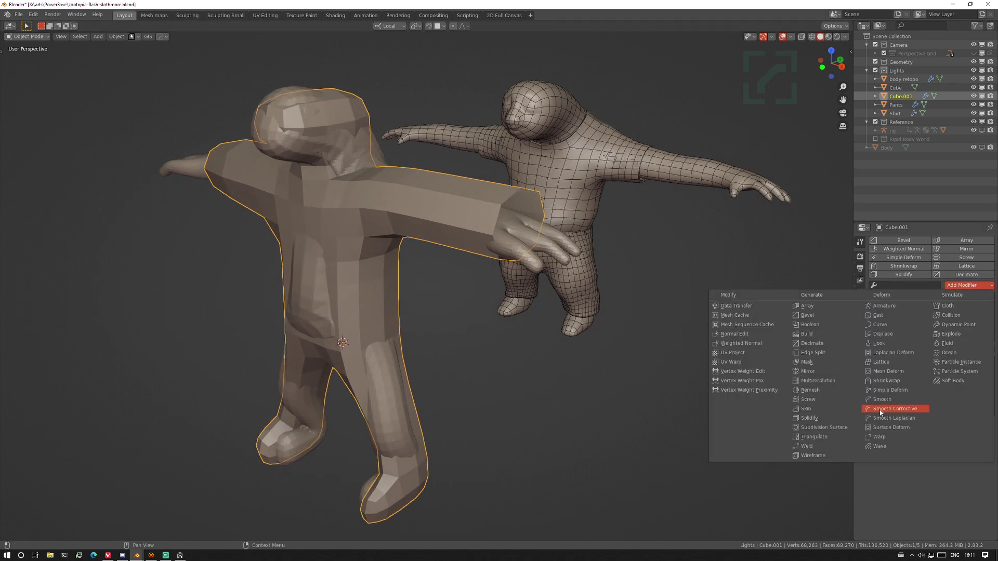
click(892, 400)
mouse_move(946, 383)
mouse_down()
mouse_move(977, 383)
mouse_move(962, 383)
mouse_up()
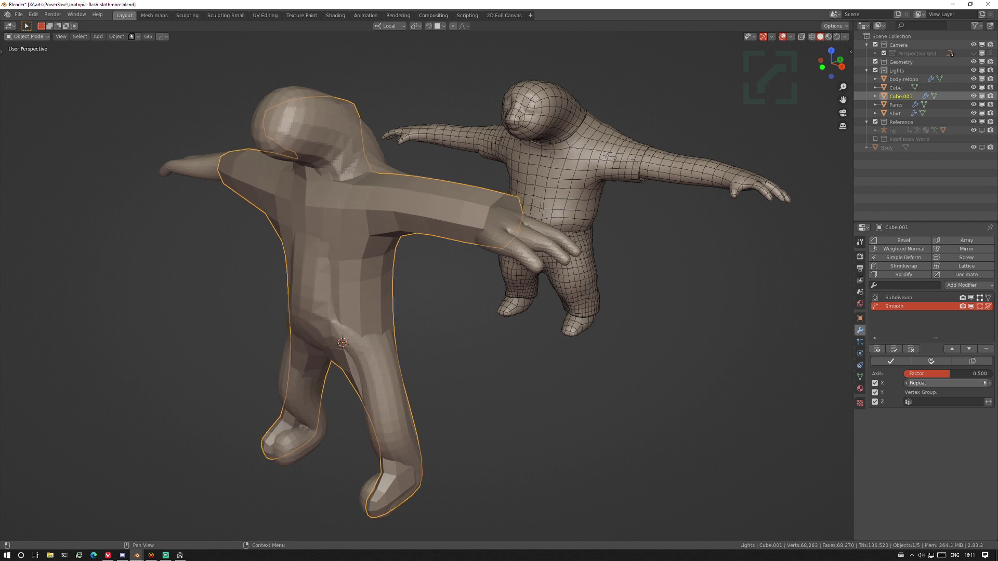
click(893, 297)
double_click(894, 362)
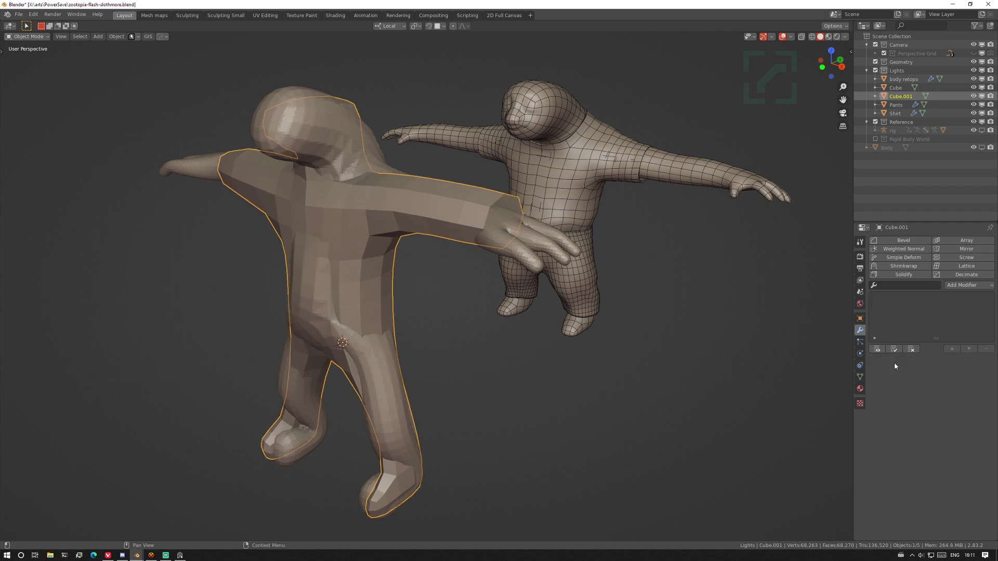
Step: Sculpt the shell's arm with a large Grab brush so it follows the base body's arm
key(ctrl+Tab)
key(g)
key(f)
click(550, 208)
drag(460, 210, 488, 271)
mouse_move(408, 193)
alt+shift+mouse_down()
mouse_move(469, 219)
mouse_move(432, 237)
alt+shift+mouse_up()
key(f)
click(553, 223)
key(f)
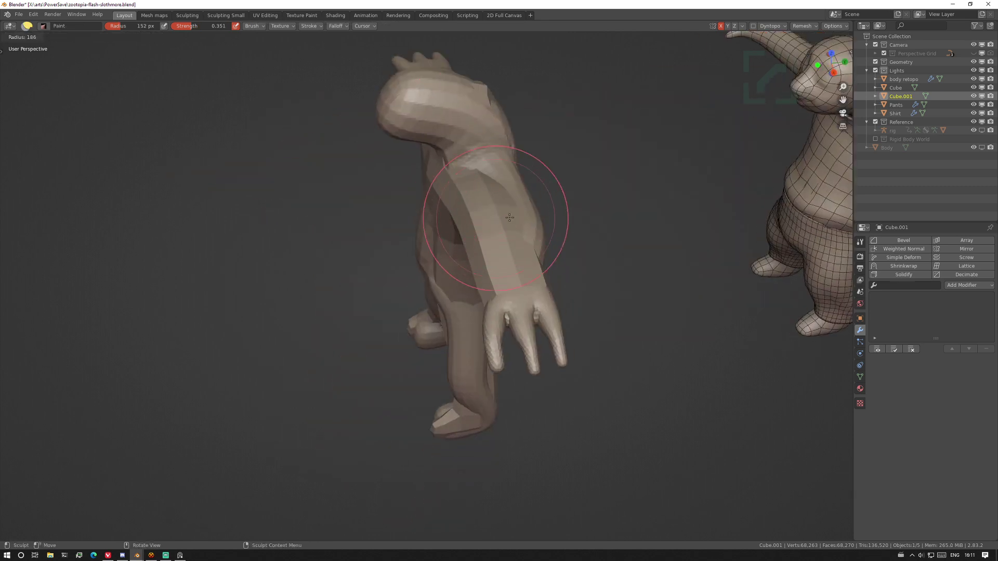
click(583, 214)
drag(512, 212, 524, 212)
middle_drag(511, 207, 535, 208)
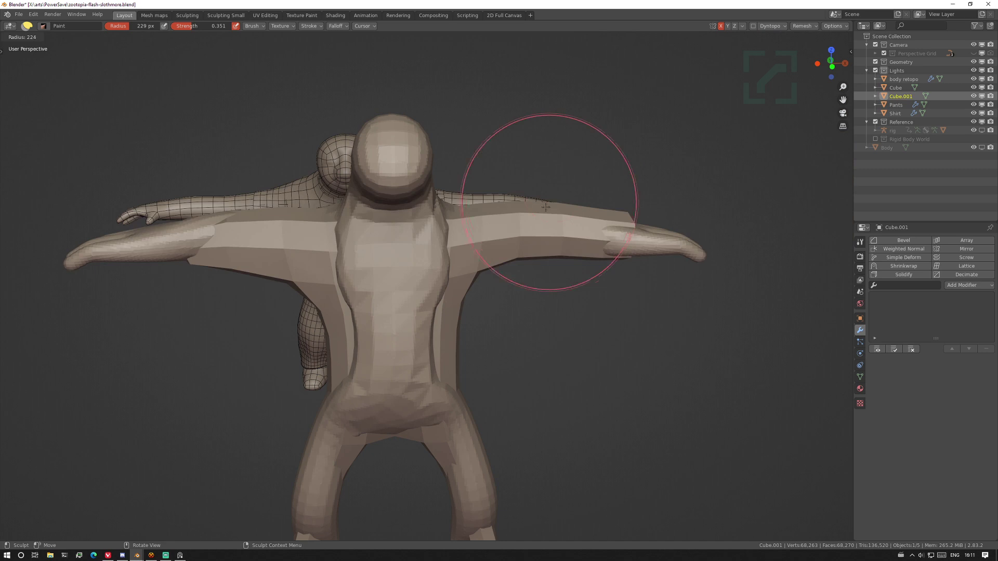
Step: Shift the shell's side profile at the arm and torso with the Grab brush to match the body, and return to Object Mode
key(f)
click(368, 223)
middle_drag(368, 224, 468, 291)
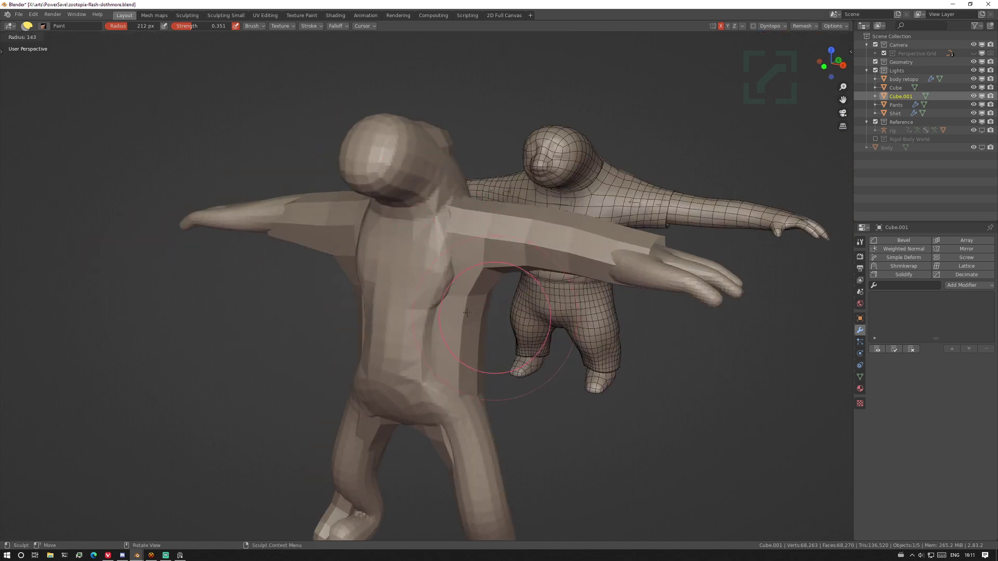
middle_drag(403, 290, 468, 270)
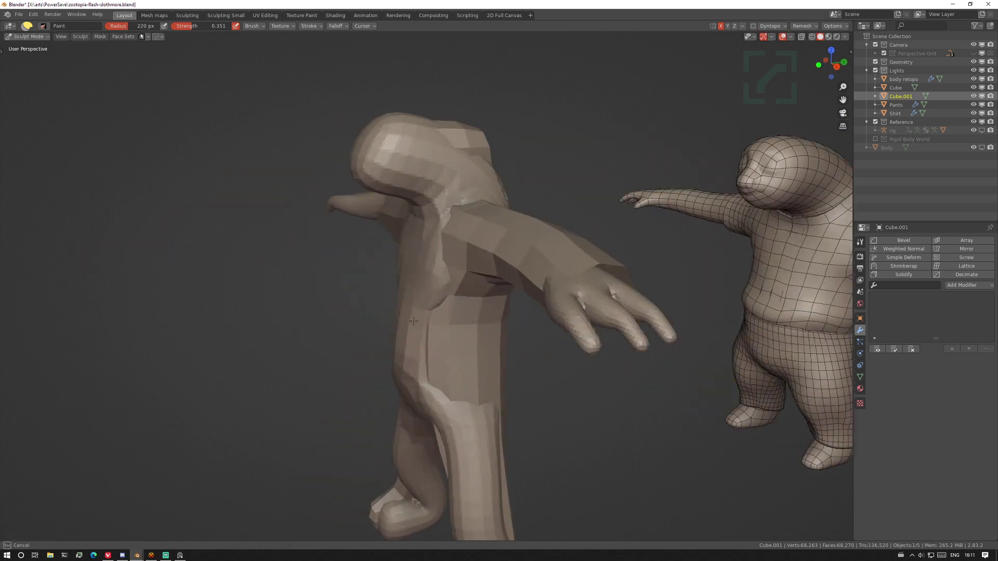
middle_drag(468, 235, 461, 155)
key(f)
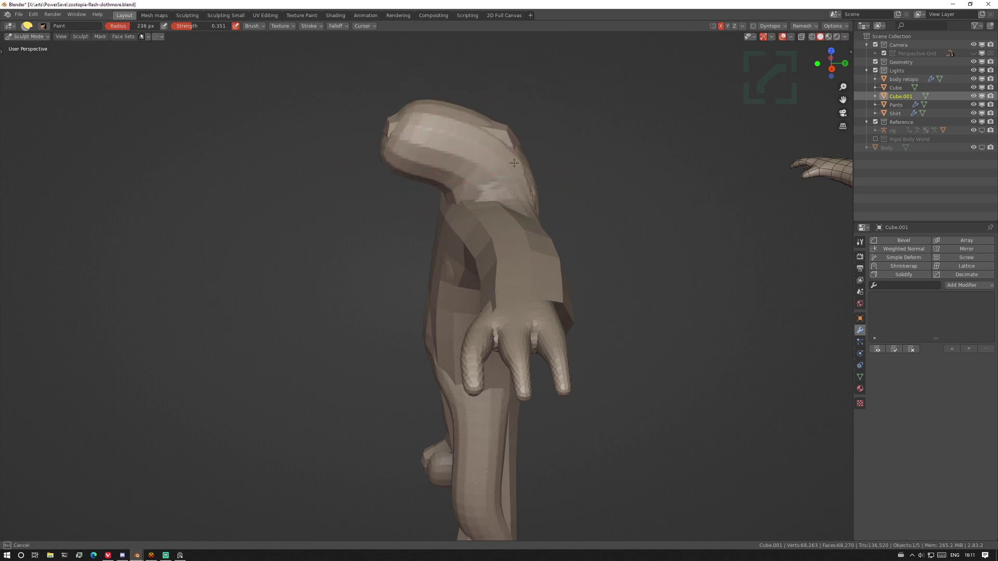
mouse_move(511, 231)
alt+mouse_down()
mouse_move(519, 244)
mouse_move(523, 216)
mouse_move(551, 202)
alt+mouse_up()
key(f)
click(566, 247)
ctrl+middle_drag(513, 272, 460, 359)
middle_drag(470, 420, 486, 405)
drag(514, 267, 491, 246)
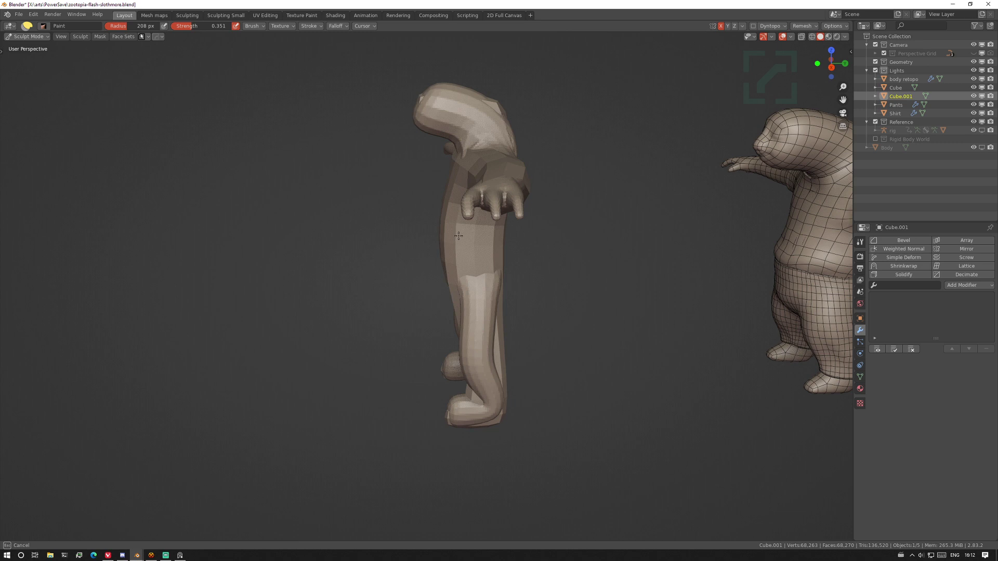
middle_drag(452, 214, 532, 214)
key(ctrl+Tab)
Step: Add a Shrinkwrap modifier to the shell with the sculpted base body (Cube) as its target
scroll(280, 180, down, 2)
shift+middle_drag(281, 180, 464, 211)
middle_drag(464, 210, 436, 233)
scroll(535, 246, up, 3)
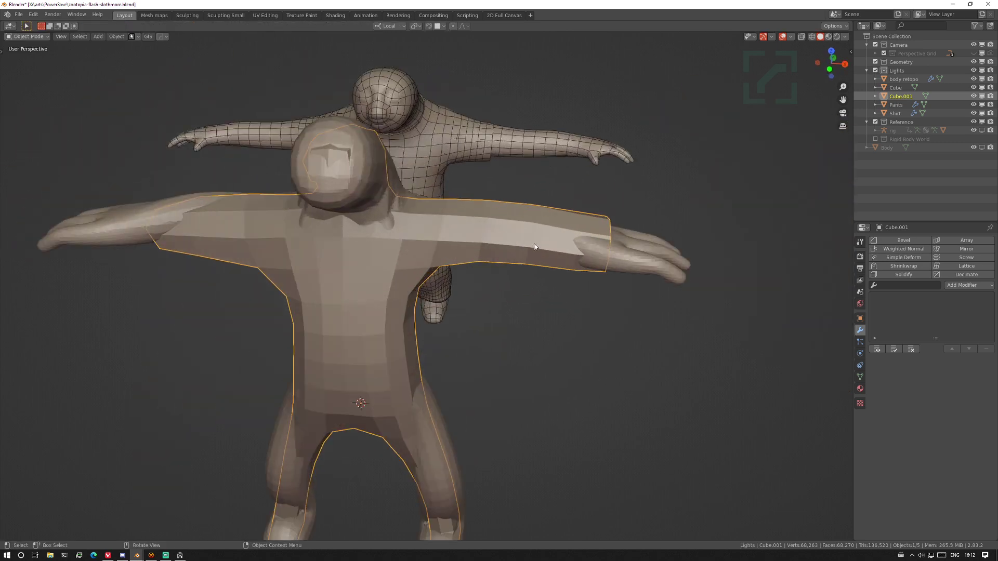
click(980, 285)
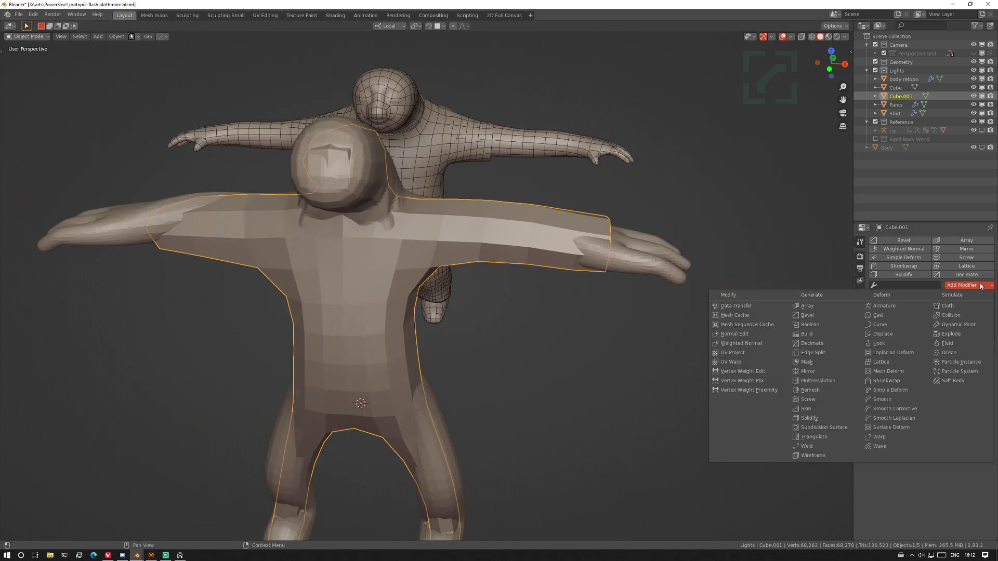
click(895, 381)
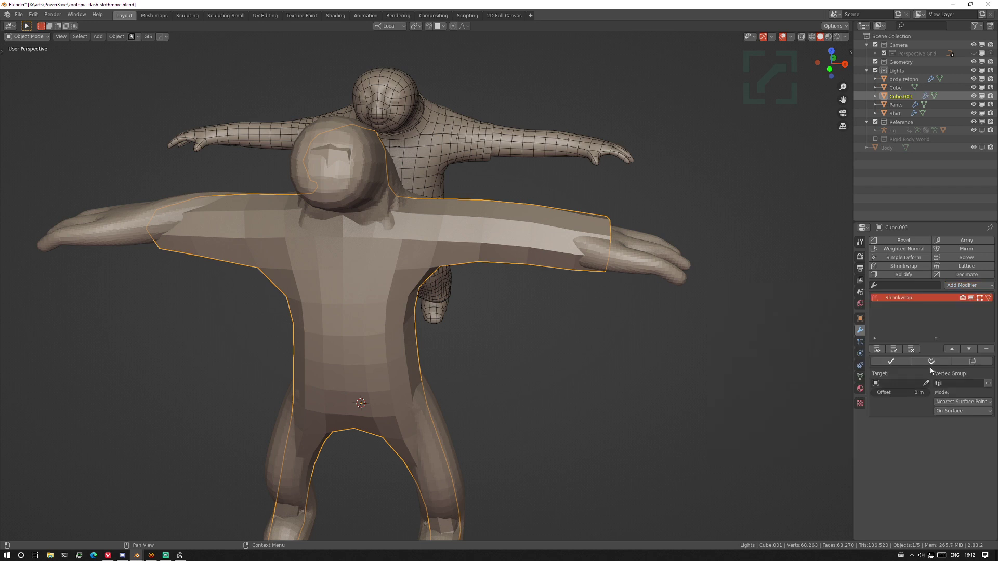
click(362, 172)
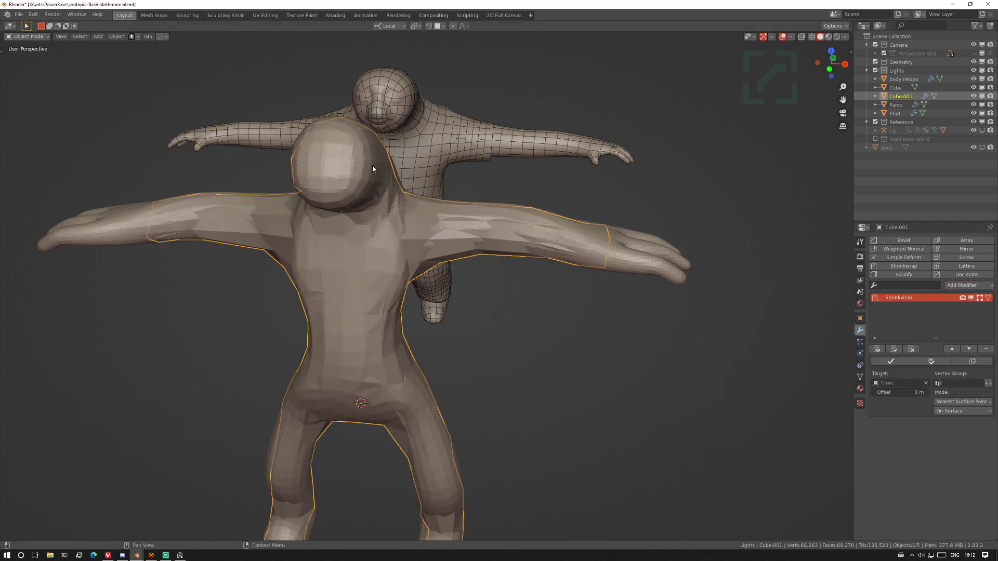
Step: Isolate the shrinkwrapped shell and examine how its surface follows the body from the front and side
middle_drag(466, 249, 451, 241)
scroll(451, 242, up, 2)
shift+middle_drag(554, 238, 595, 212)
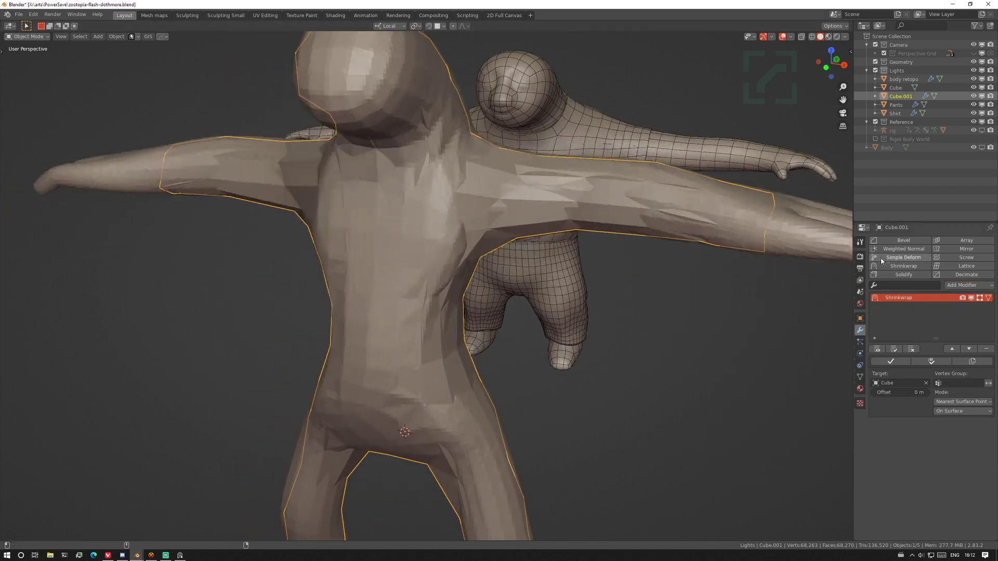
key(shift+h)
middle_drag(436, 155, 449, 209)
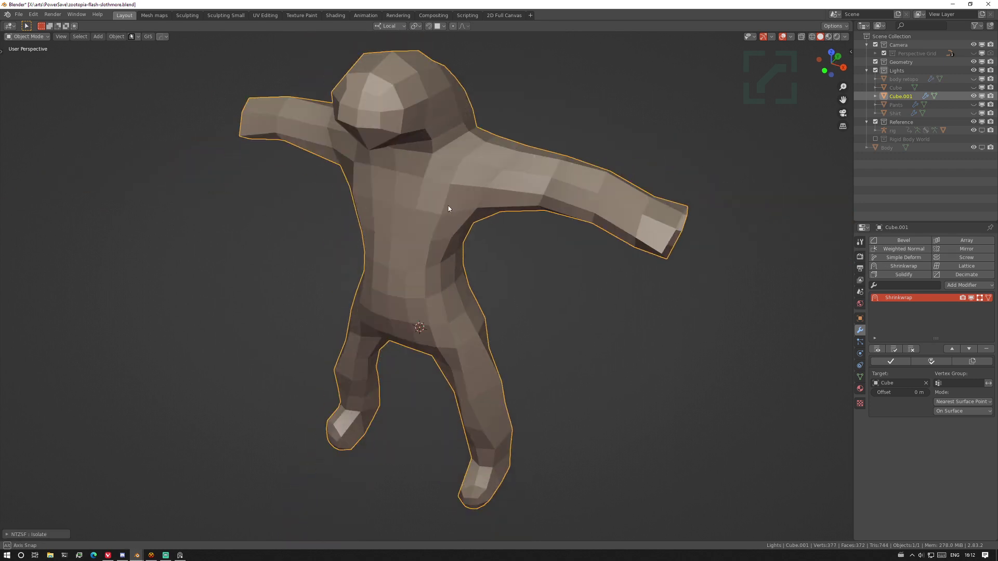
alt+drag(447, 203, 422, 184)
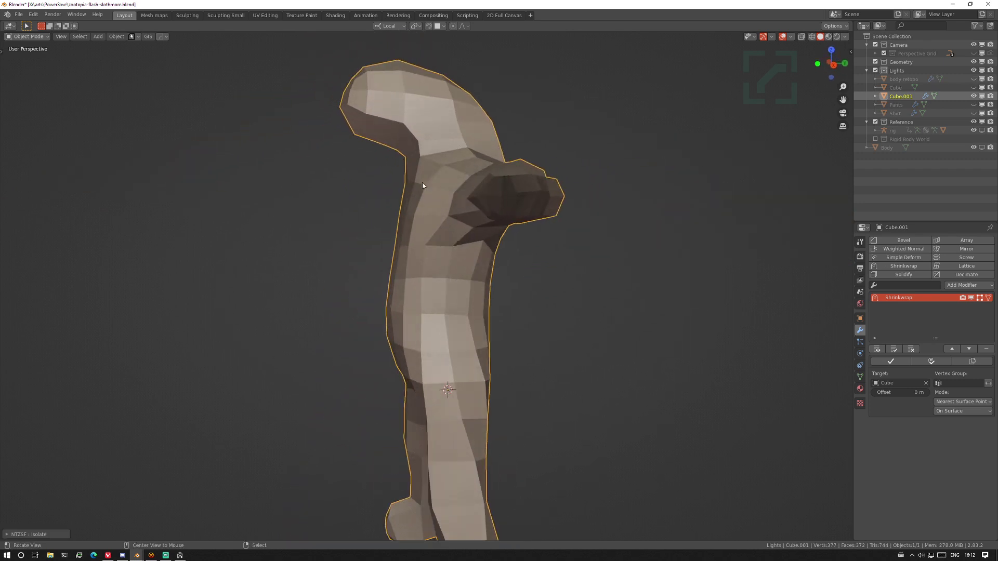
alt+shift+drag(423, 254, 436, 141)
scroll(437, 140, down, 4)
middle_drag(437, 140, 479, 155)
shift+middle_drag(479, 156, 475, 204)
middle_drag(476, 204, 511, 232)
Step: Examine the vertices of the shell's open wrist loop against the base mesh's hand and fingers in Edit Mode
key(Tab)
key(shift+i)
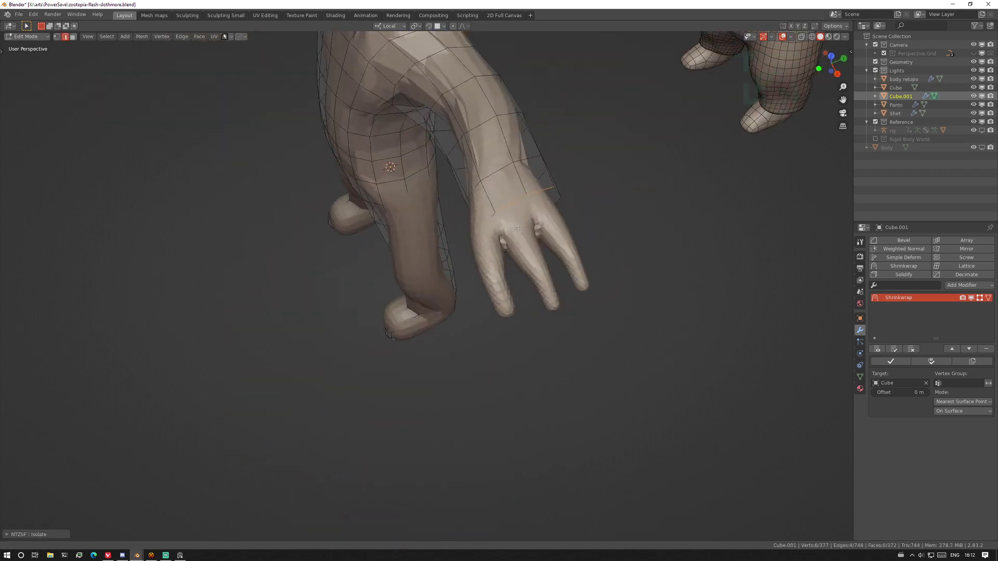
scroll(520, 202, up, 4)
middle_drag(523, 189, 538, 181)
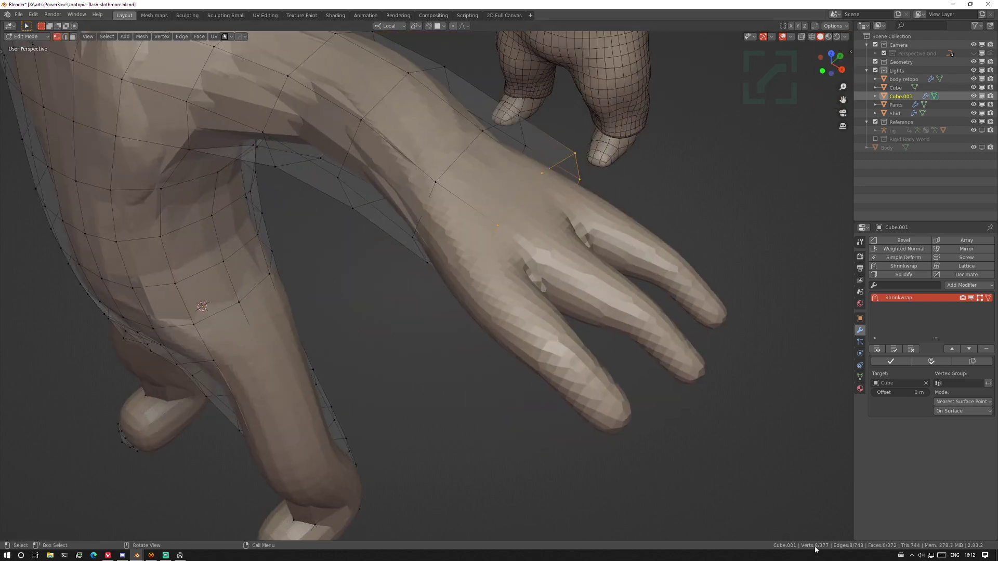
alt+drag(571, 186, 481, 207)
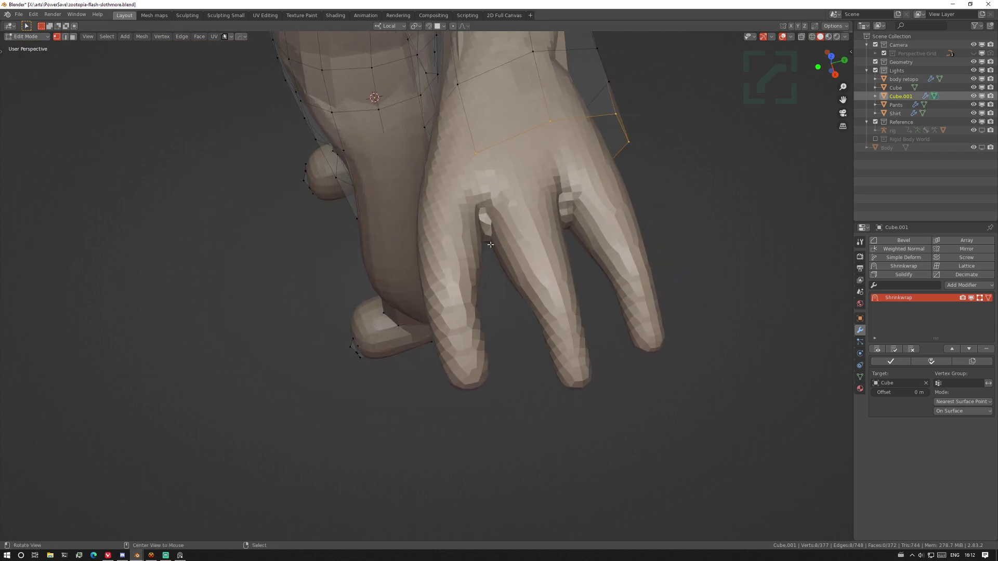
middle_drag(490, 244, 486, 219)
middle_drag(582, 215, 571, 230)
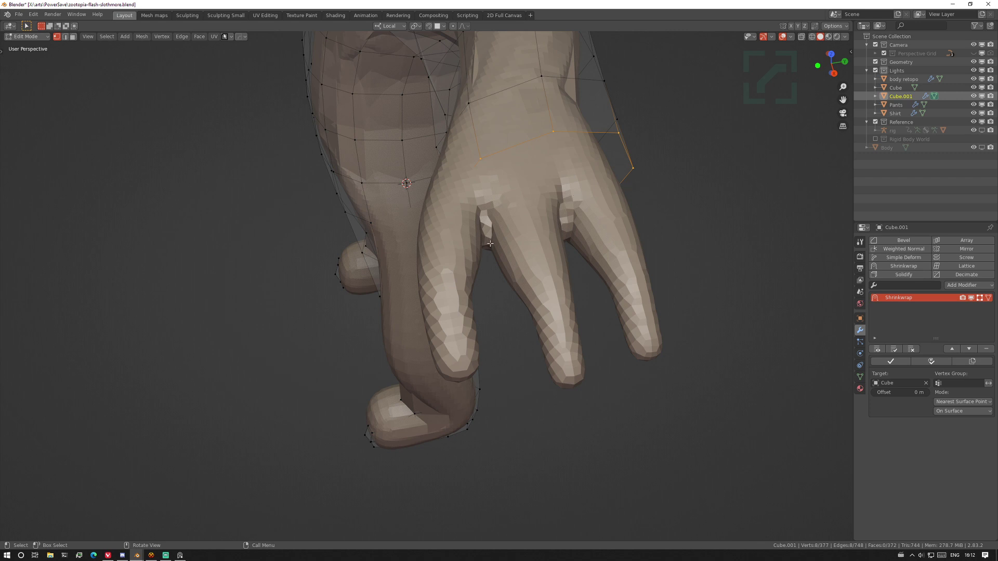
middle_drag(588, 220, 504, 208)
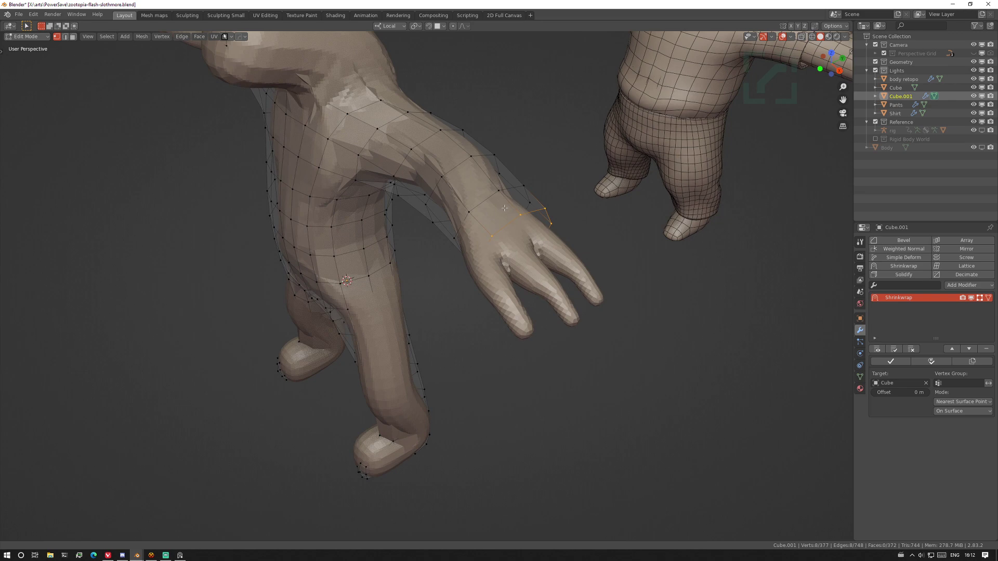
key(Tab)
middle_drag(623, 211, 516, 247)
key(ctrl+Tab)
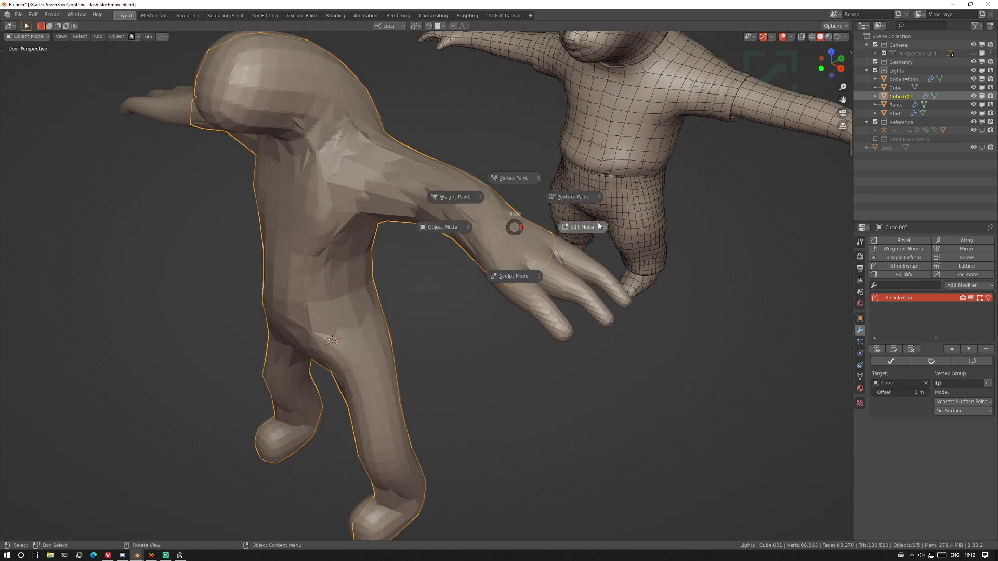
click(587, 225)
scroll(528, 208, up, 2)
alt+drag(526, 204, 530, 187)
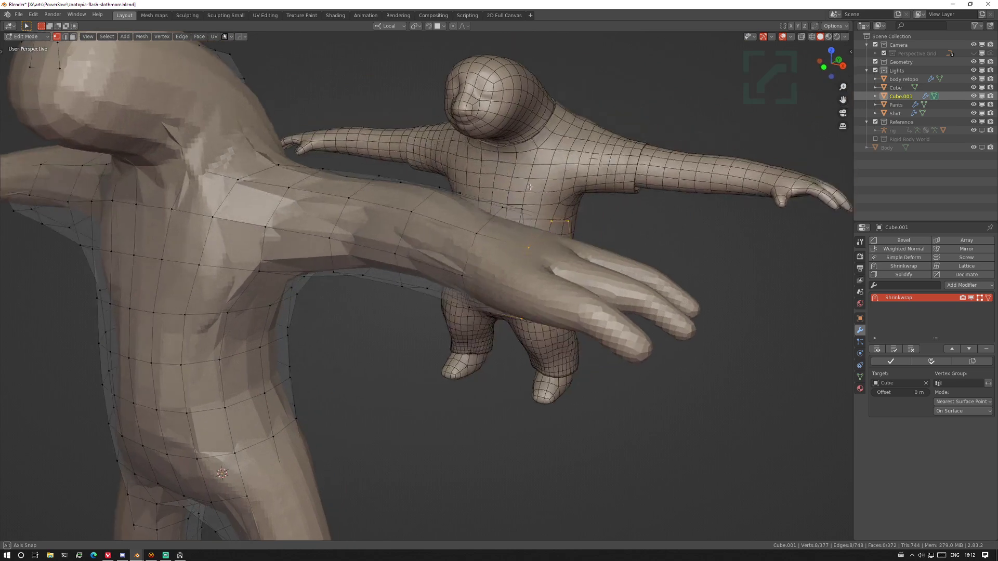
middle_drag(530, 186, 518, 194)
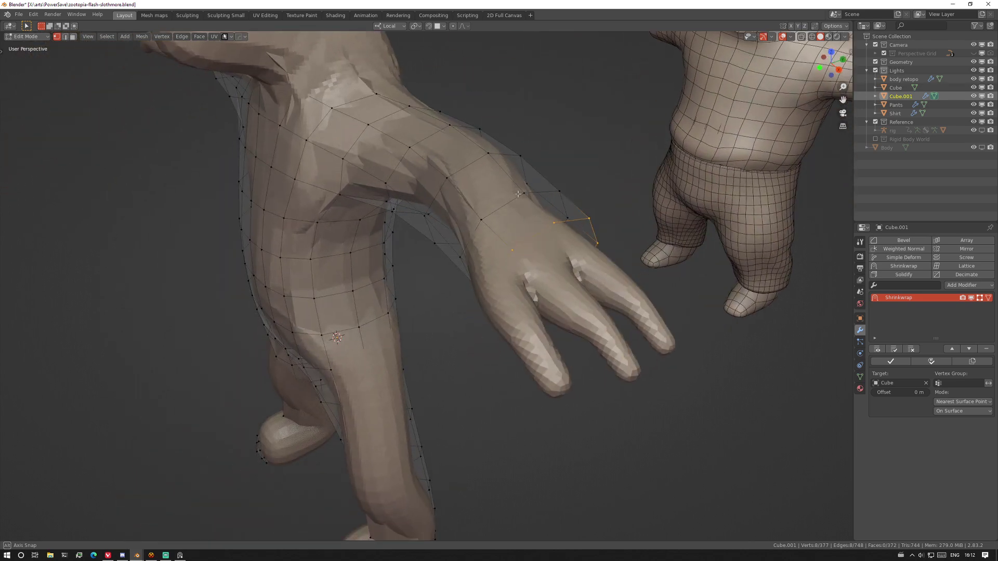
Step: Add a Decimate modifier to the shell in Un-Subdivide mode with 2 iterations
key(ctrl+Tab)
click(448, 209)
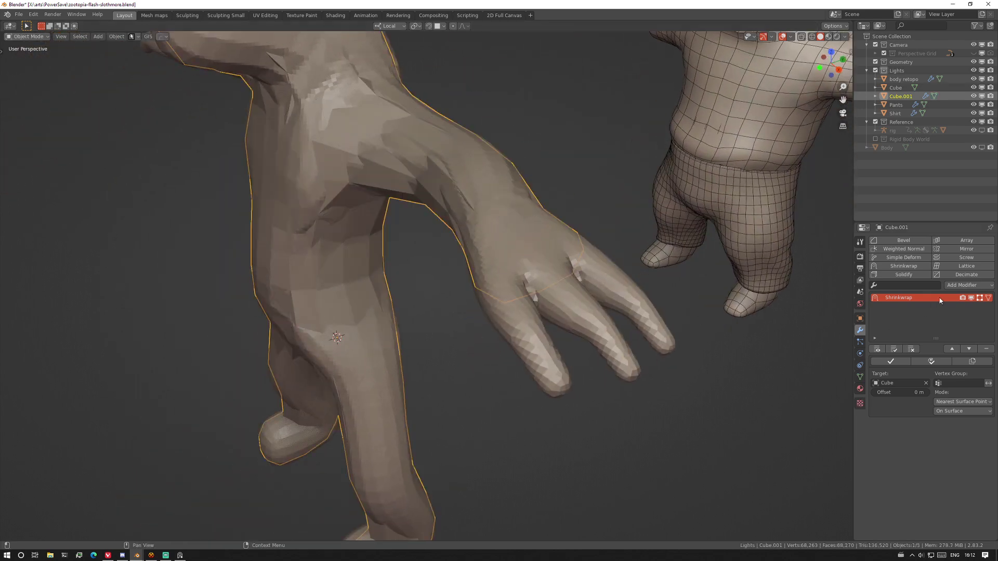
click(950, 285)
click(840, 344)
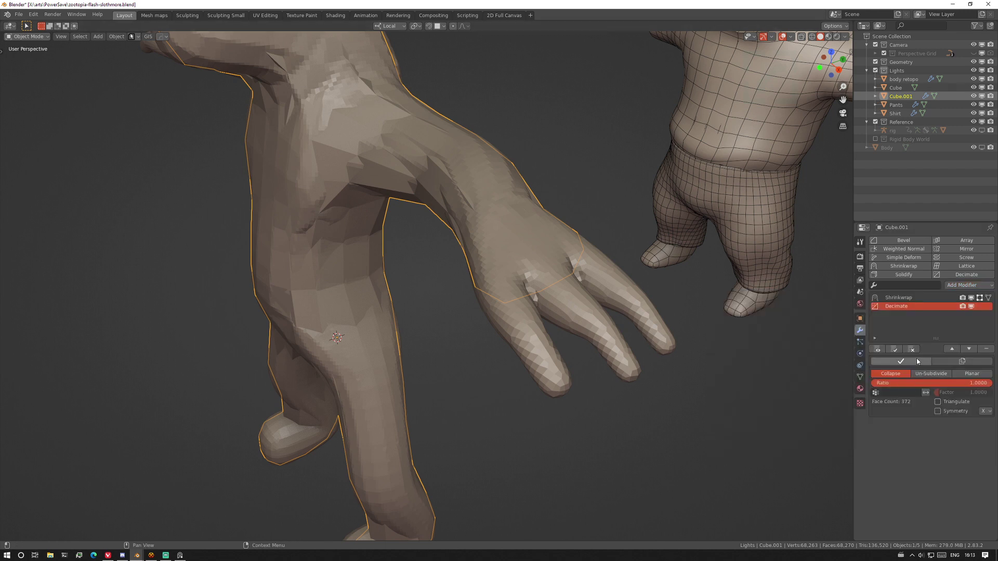
click(938, 374)
click(990, 382)
click(990, 383)
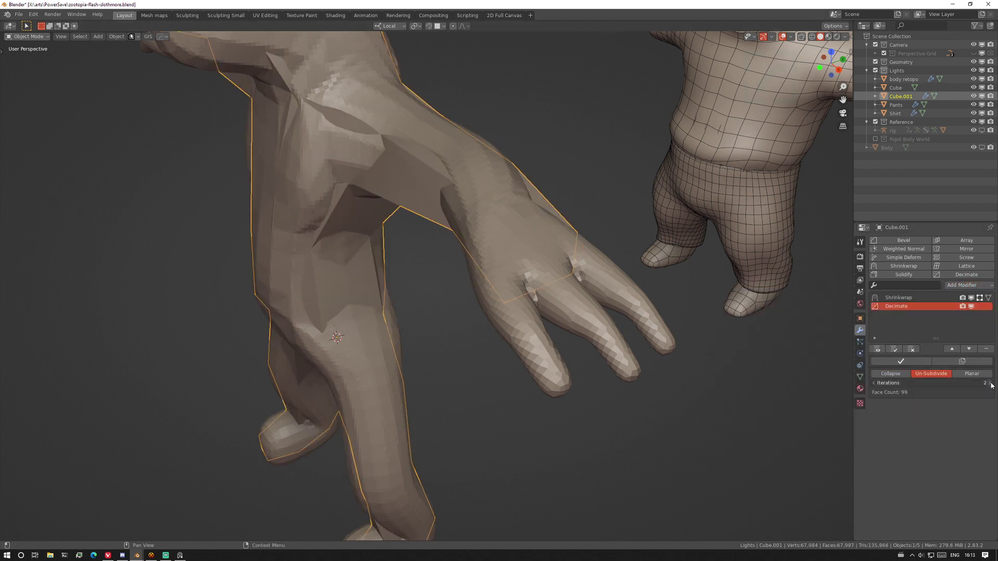
middle_drag(563, 234, 554, 236)
Step: Apply the shell's Shrinkwrap and Decimate modifiers in stack order
click(913, 298)
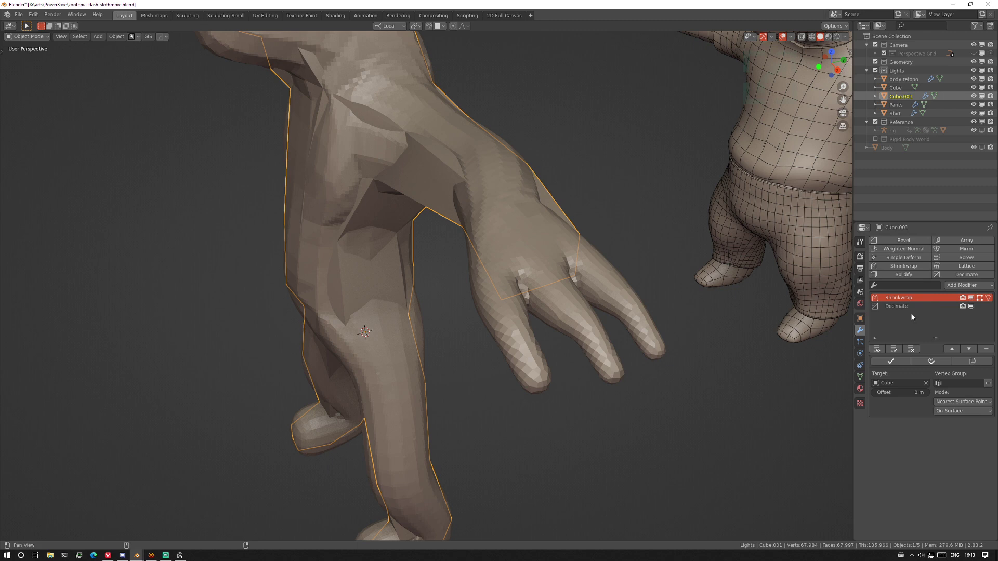
click(890, 362)
click(890, 362)
Step: Subdivide all faces of the shell mesh with 2 cuts
key(Tab)
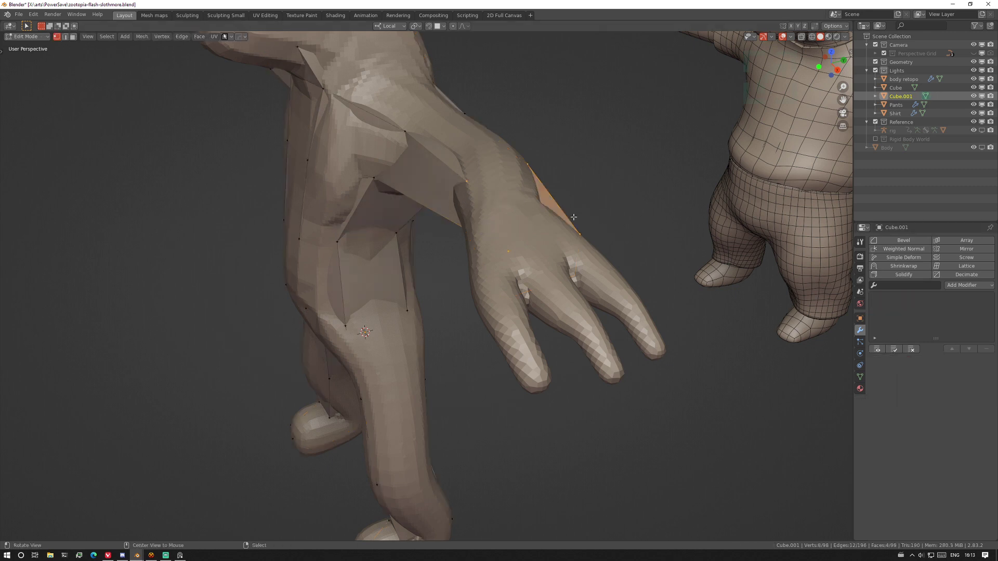
middle_drag(572, 218, 535, 196)
key(a)
key(ctrl+d)
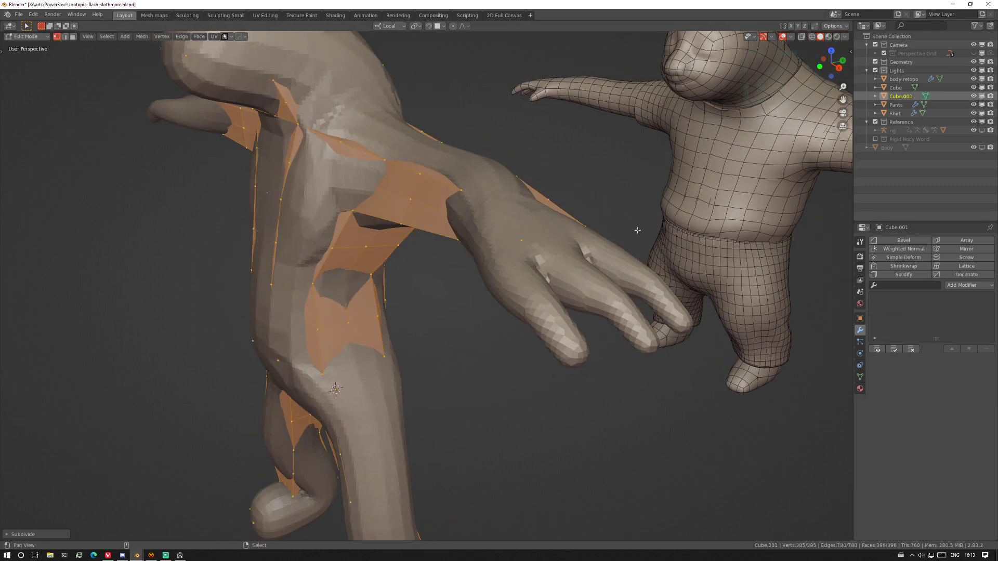
key(F9)
drag(692, 238, 649, 195)
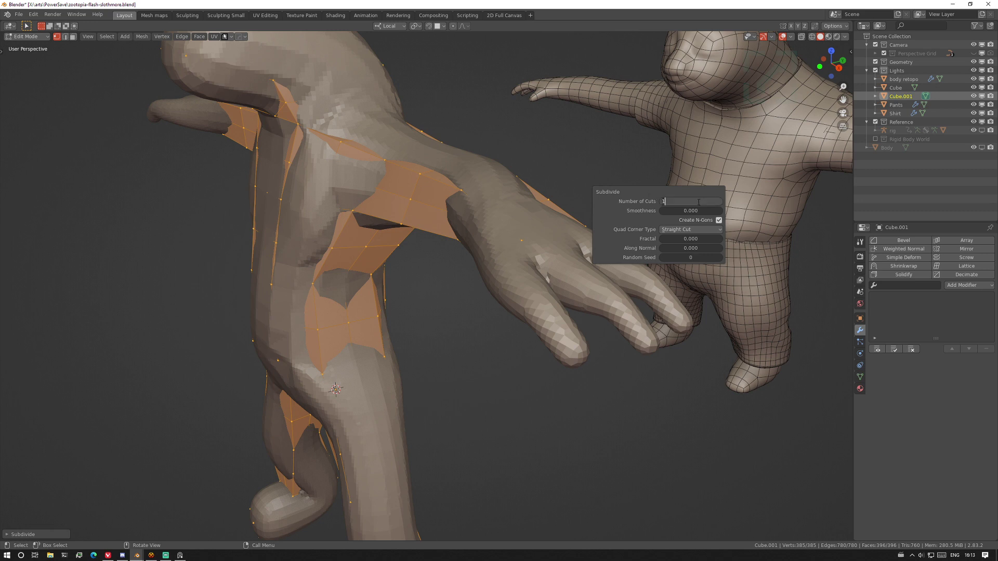
click(720, 202)
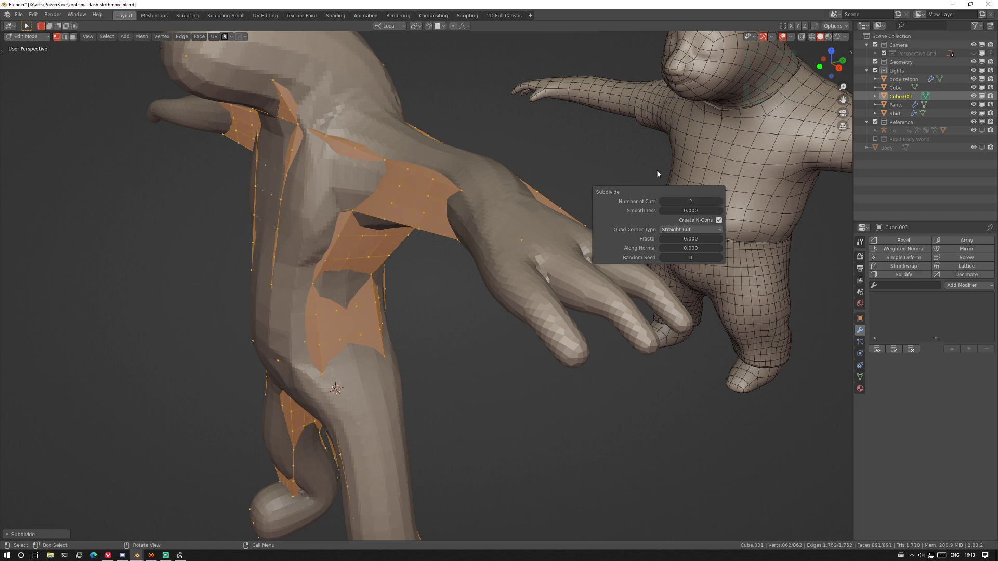
Step: Isolate the shell and select the open edge loop at the wrist
key(slash)
middle_drag(546, 226, 550, 233)
key(2)
click(554, 234)
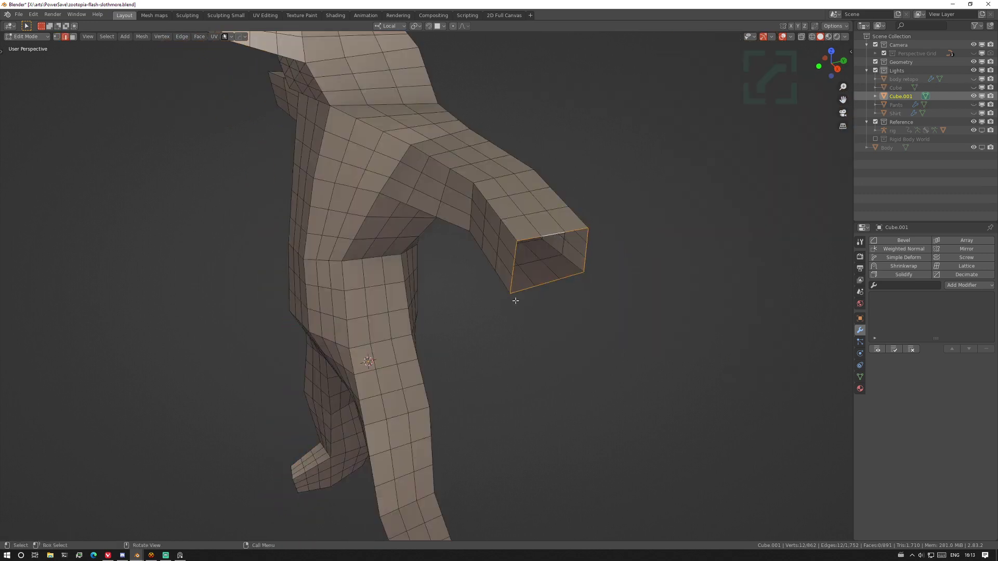
Step: Examine the faces along the wrist opening's upper edge and reselect the open edge loop
scroll(548, 237, up, 5)
key(3)
click(498, 228)
click(609, 210)
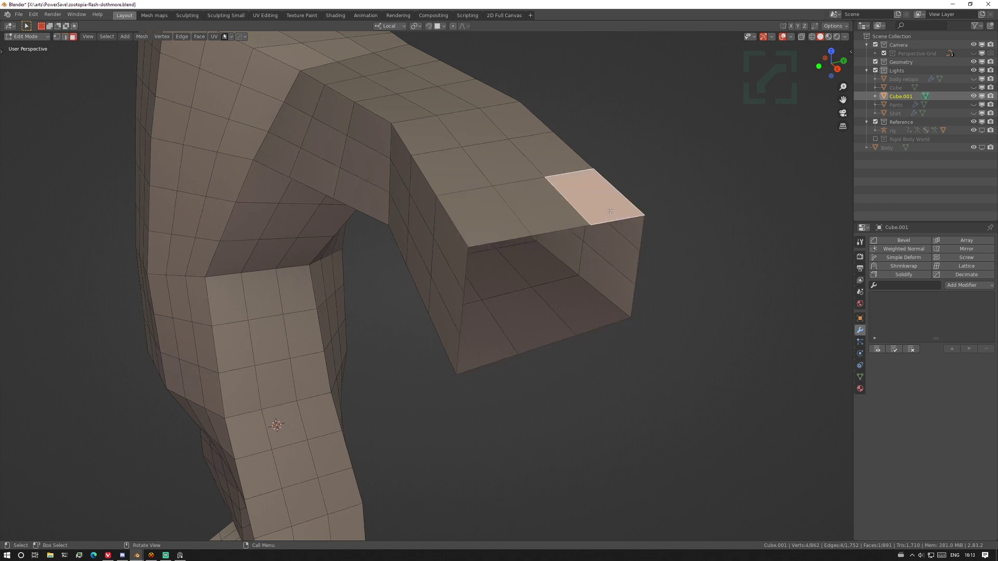
ctrl+click(488, 218)
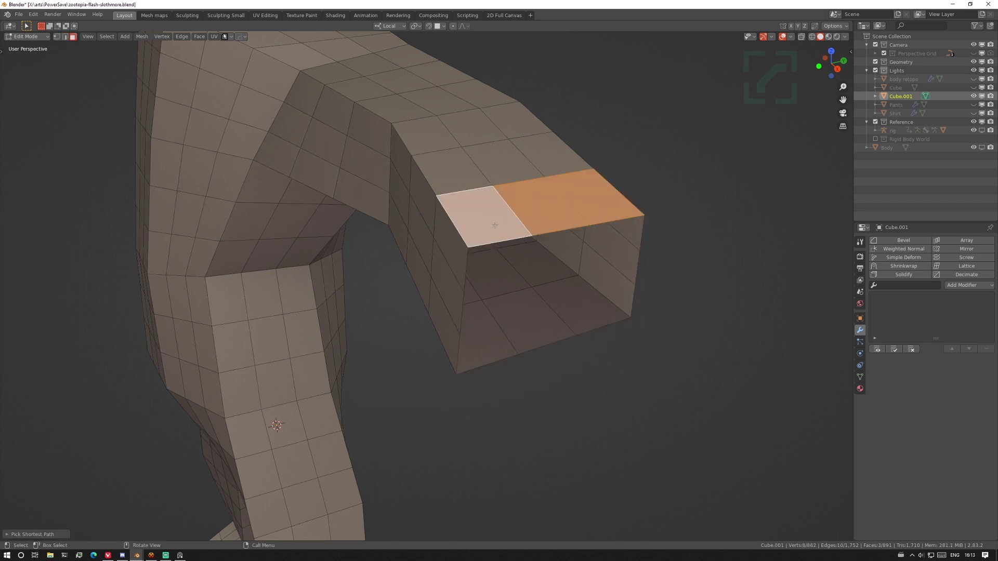
key(2)
click(513, 239)
key(1)
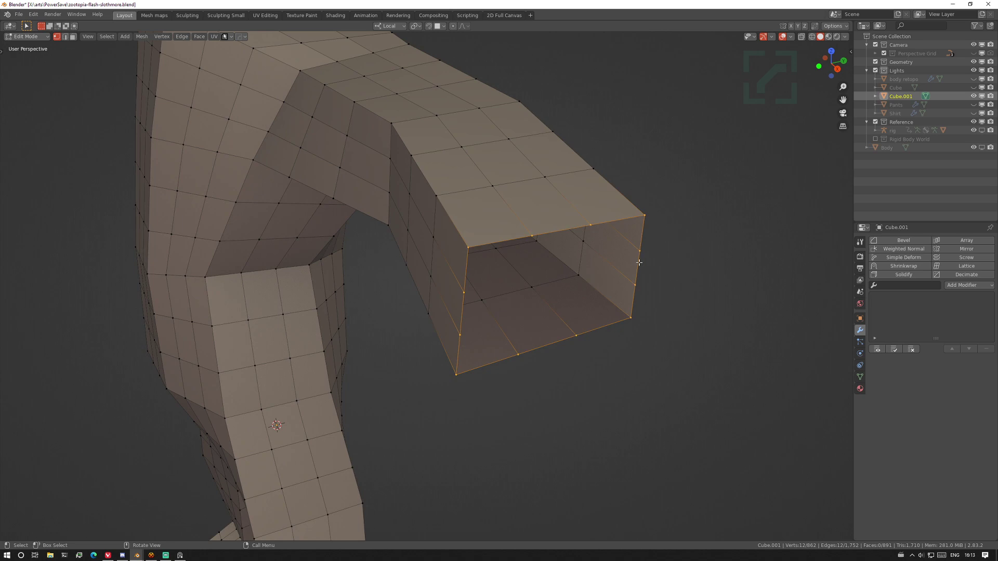
Step: Bring the hidden objects back into view, then move and rotate the shell's wrist loop onto the palm of the high-poly hand
key(slash)
middle_drag(581, 195, 538, 252)
scroll(590, 229, down, 4)
key(g)
click(535, 236)
key(g)
click(548, 279)
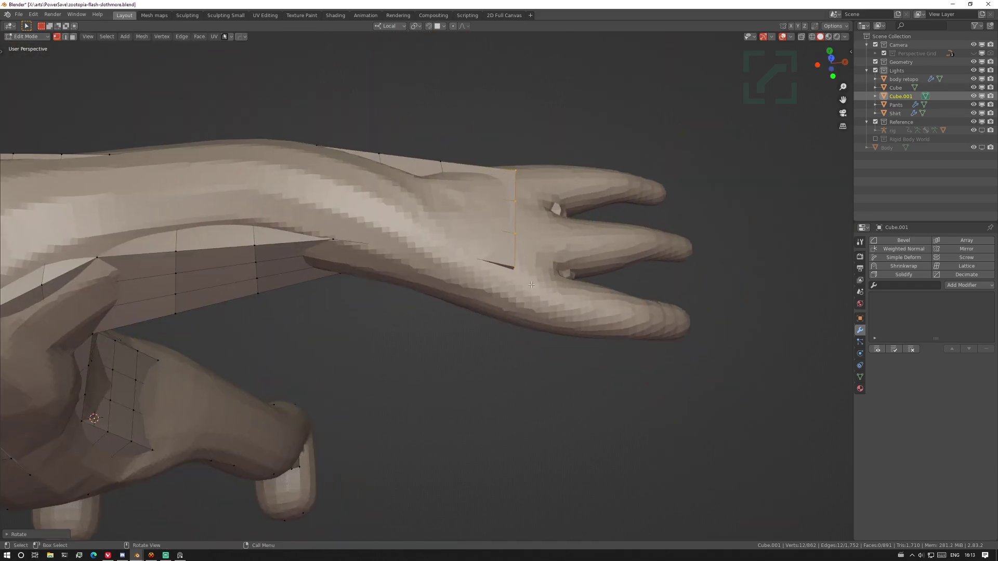
middle_drag(526, 213, 546, 205)
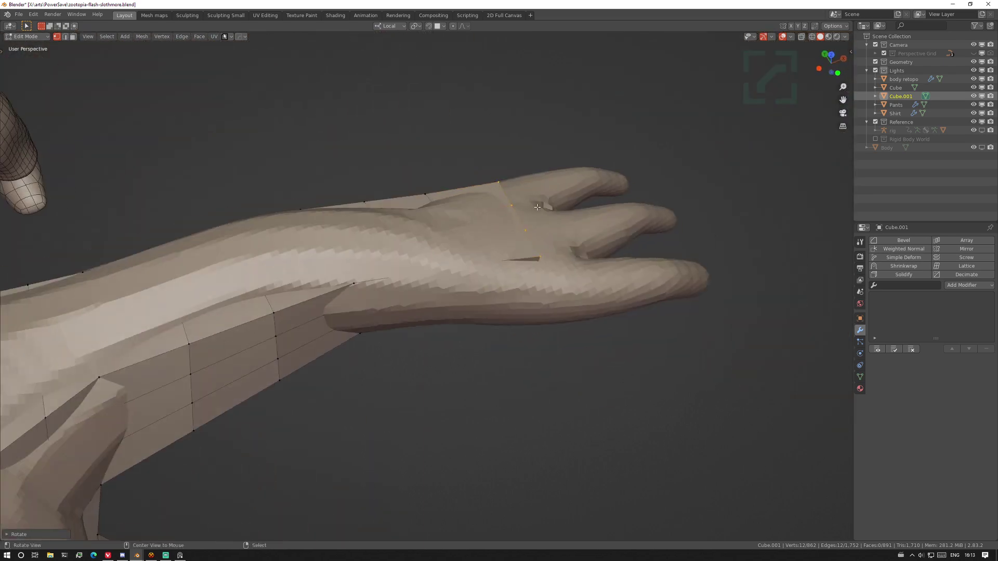
Step: Extrude the open wrist loop toward the fingers and scale it up to enclose the palm
key(g)
alt+drag(575, 247, 512, 238)
key(s)
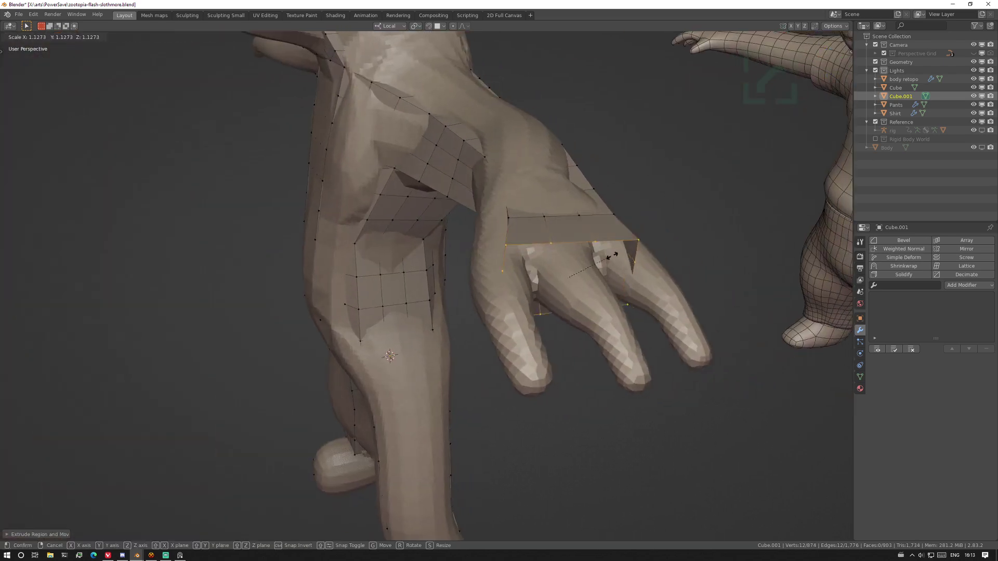
click(632, 250)
alt+drag(603, 249, 569, 248)
middle_drag(537, 243, 529, 195)
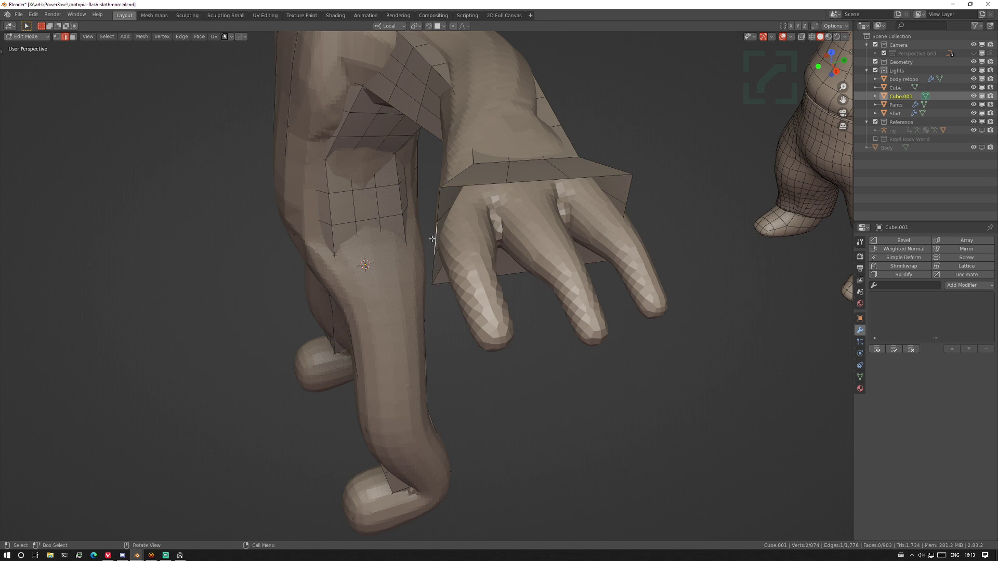
Step: Move the inner side edge of the hand opening outward and fill a face between the upper and lower edges beside the inner finger
key(g)
click(470, 189)
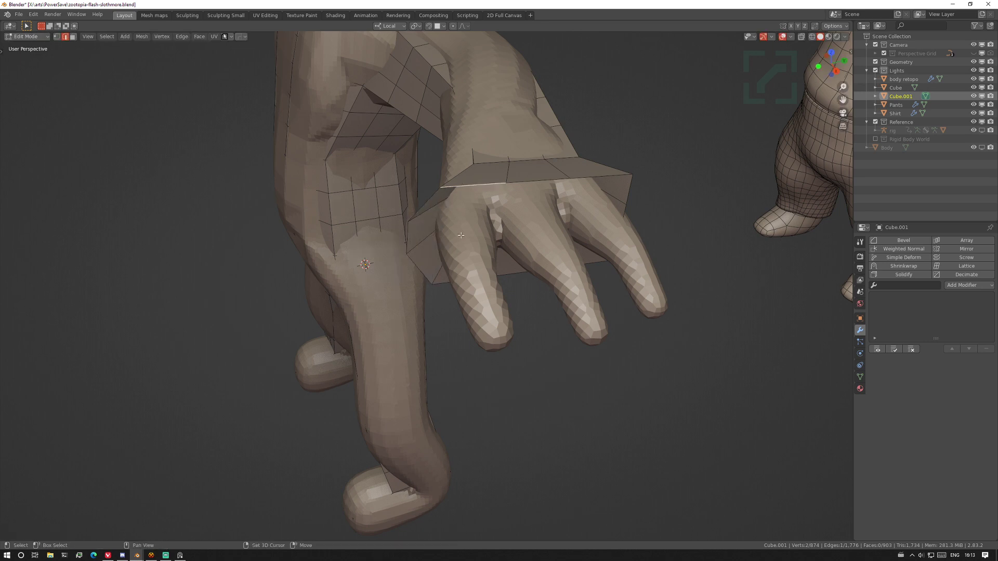
key(f)
middle_drag(462, 272, 482, 280)
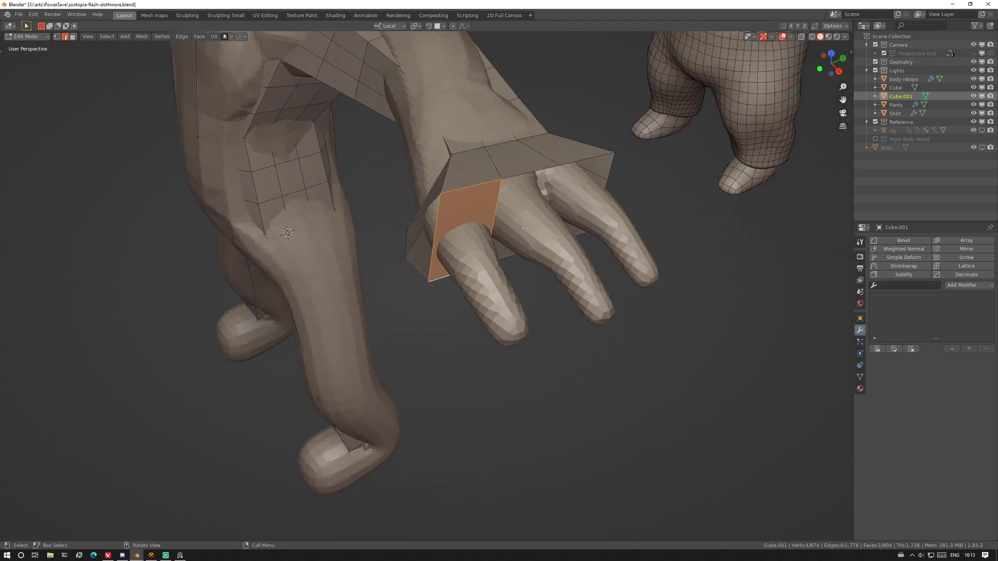
Step: Narrow the new face along Y and move it into the gap between the inner and middle fingers
key(s)
key(y)
click(483, 232)
key(g)
click(515, 226)
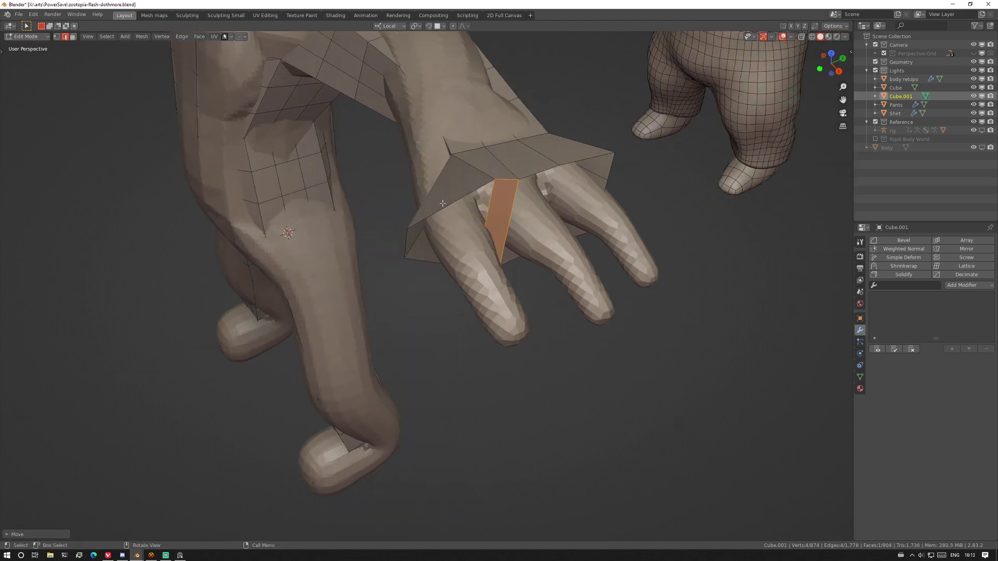
Step: Extrude the open loop around the inner finger along the finger and scale its end
shift+click(429, 259)
middle_drag(429, 259, 485, 259)
key(e)
click(563, 318)
key(s)
click(466, 264)
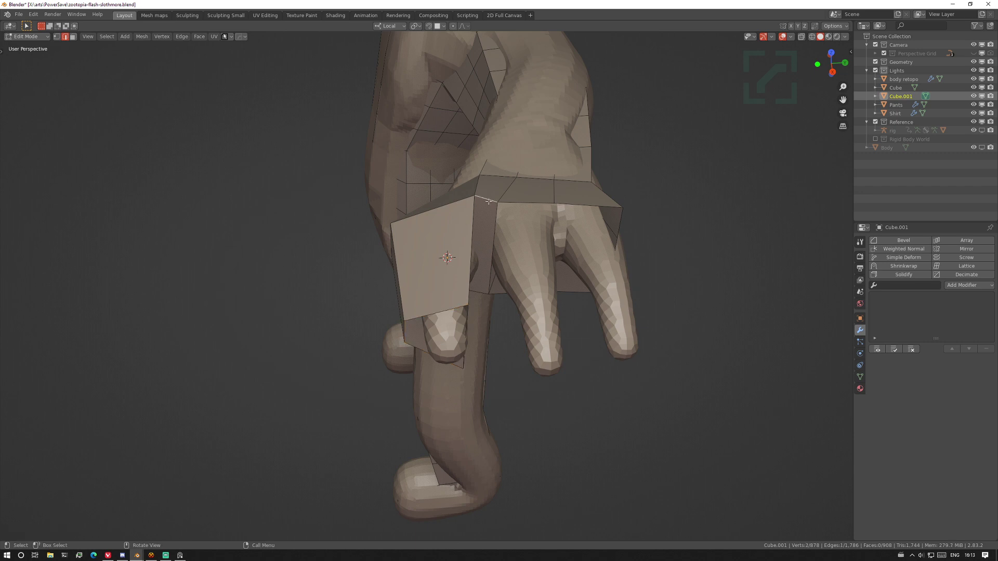
Step: Rotate and move the upper edge of the web face between the inner and middle fingers
key(r)
click(525, 211)
key(g)
click(526, 241)
alt+shift+drag(537, 217, 482, 213)
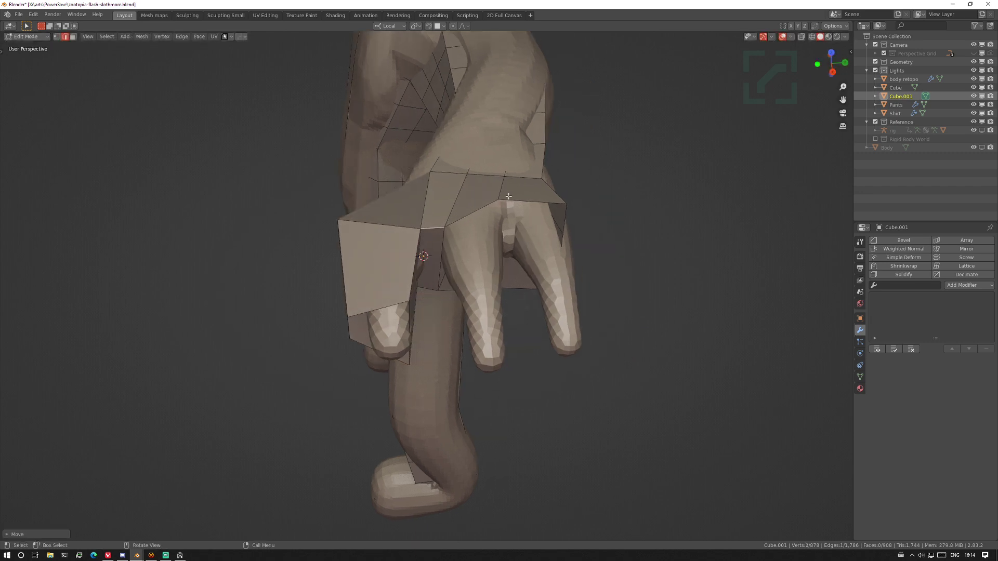
Step: Move the outer side edge of the hand opening outward around the outer finger
middle_drag(508, 196, 590, 224)
key(g)
click(551, 240)
shift+click(561, 220)
key(e)
key(Escape)
key(ctrl+z)
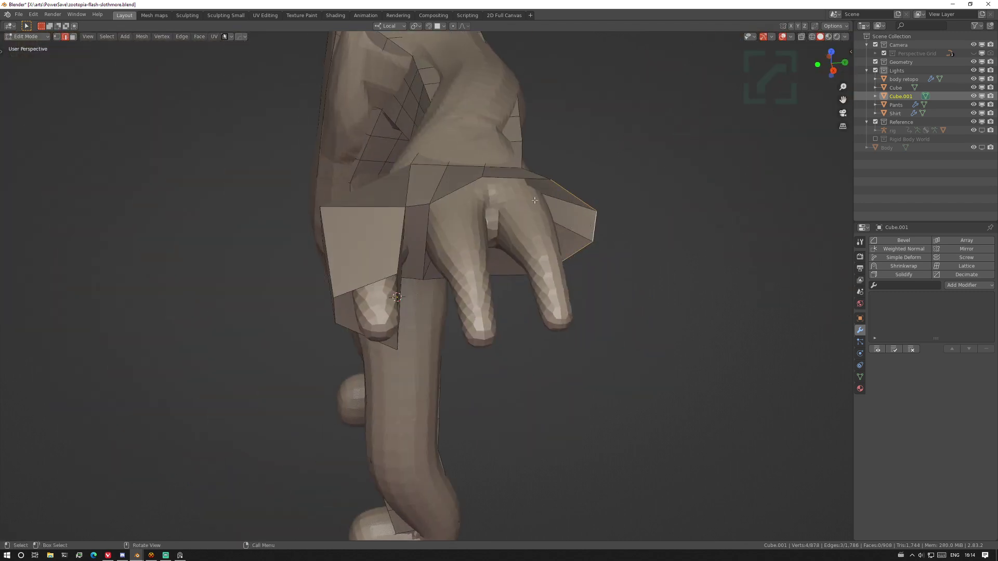
Step: Fill a web face between the middle and outer fingers, narrow it and position it in the gap
key(g)
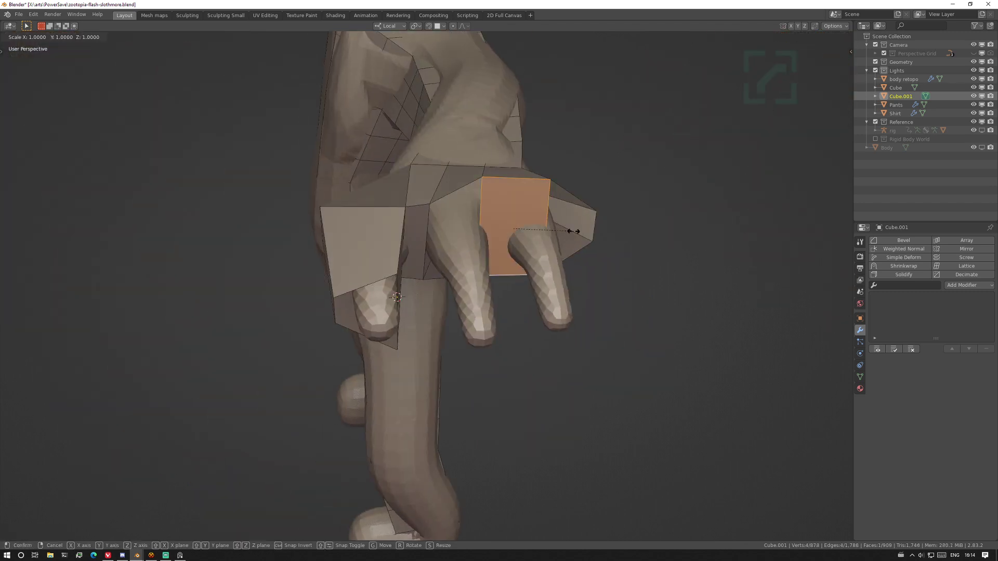
click(543, 230)
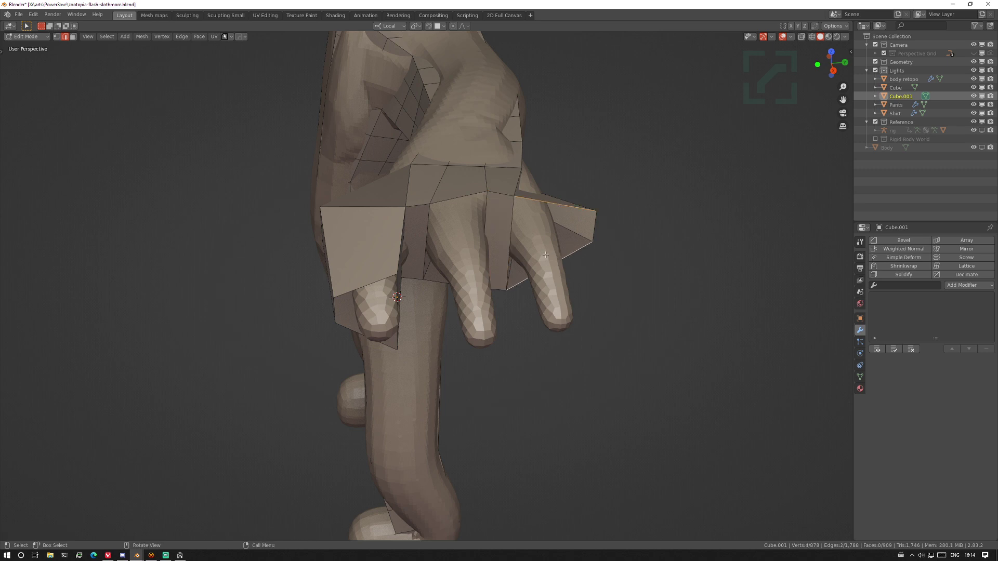
middle_drag(545, 254, 527, 236)
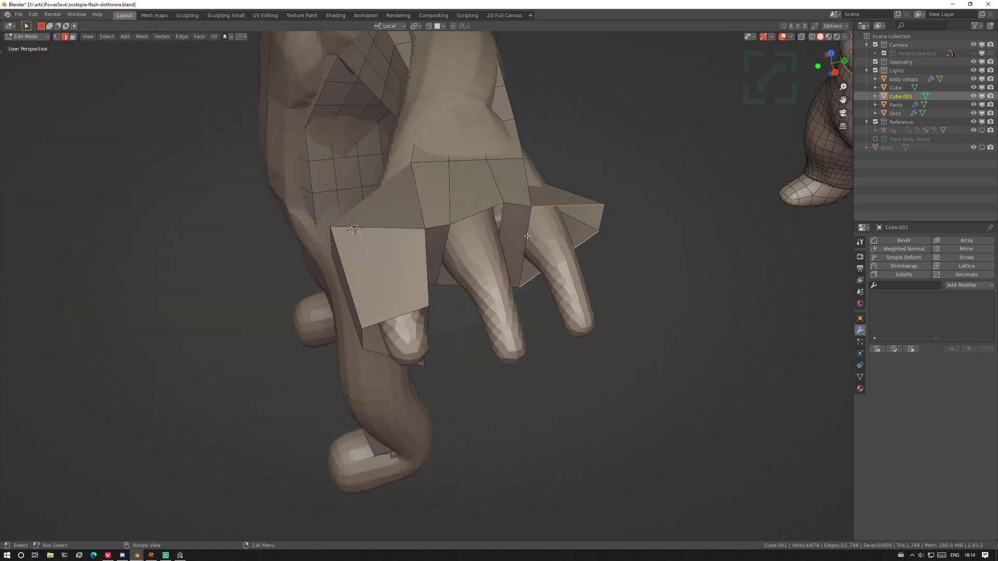
Step: Extrude the open loops around the outer and middle fingers toward the fingertips
middle_drag(591, 275, 541, 265)
key(e)
click(658, 314)
click(504, 239)
middle_drag(507, 236, 535, 241)
key(e)
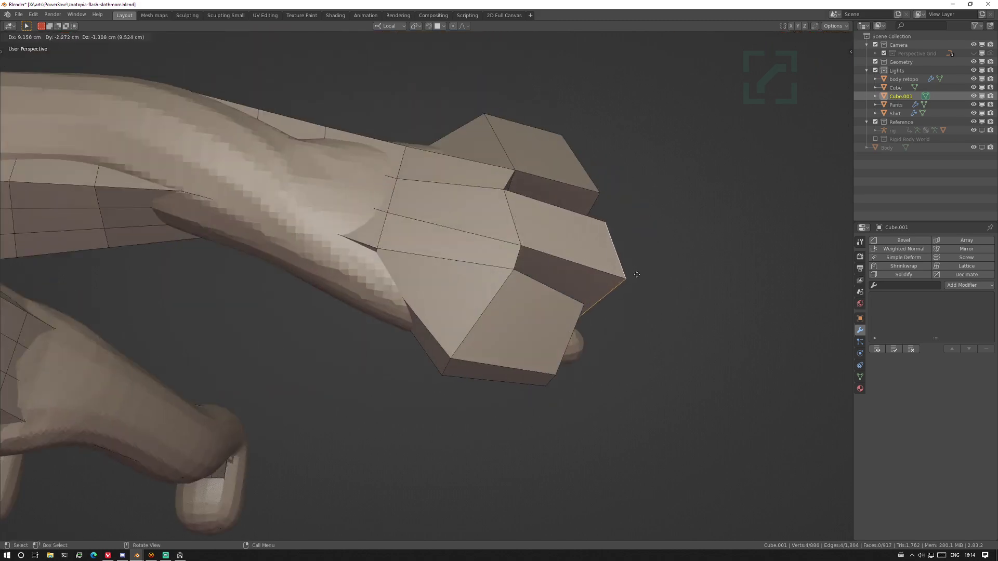
click(636, 274)
Step: Scale down the middle finger's end loop and move it to surround the high-poly fingertip
middle_drag(637, 275, 554, 216)
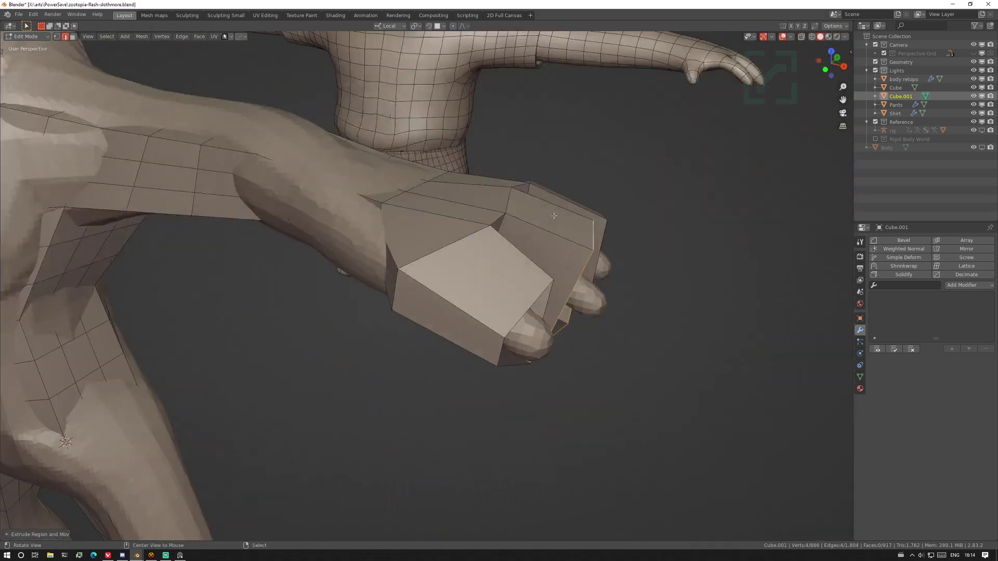
alt+drag(554, 215, 512, 259)
key(s)
click(595, 253)
alt+drag(595, 253, 561, 249)
key(g)
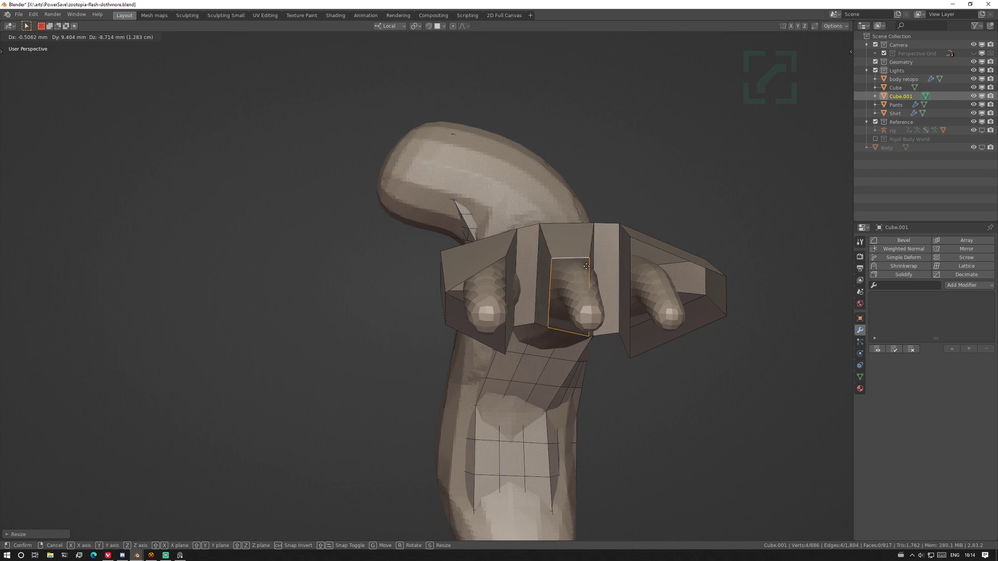
click(595, 269)
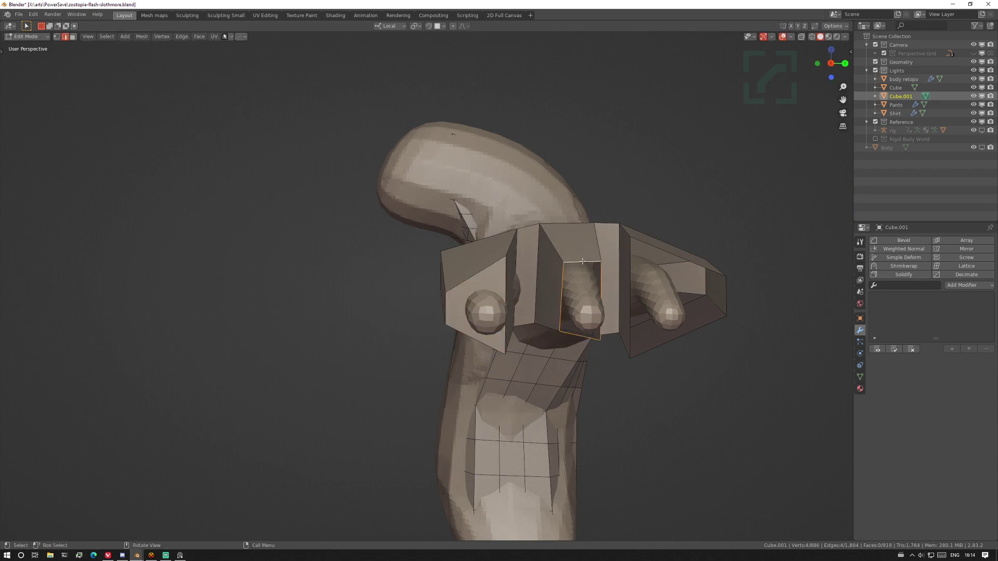
Step: Cap the open finger ends with faces, and scale and move the outer finger's end onto its fingertip
double_click(665, 252)
key(f)
alt+drag(583, 245, 578, 279)
key(s)
click(660, 254)
key(g)
click(650, 280)
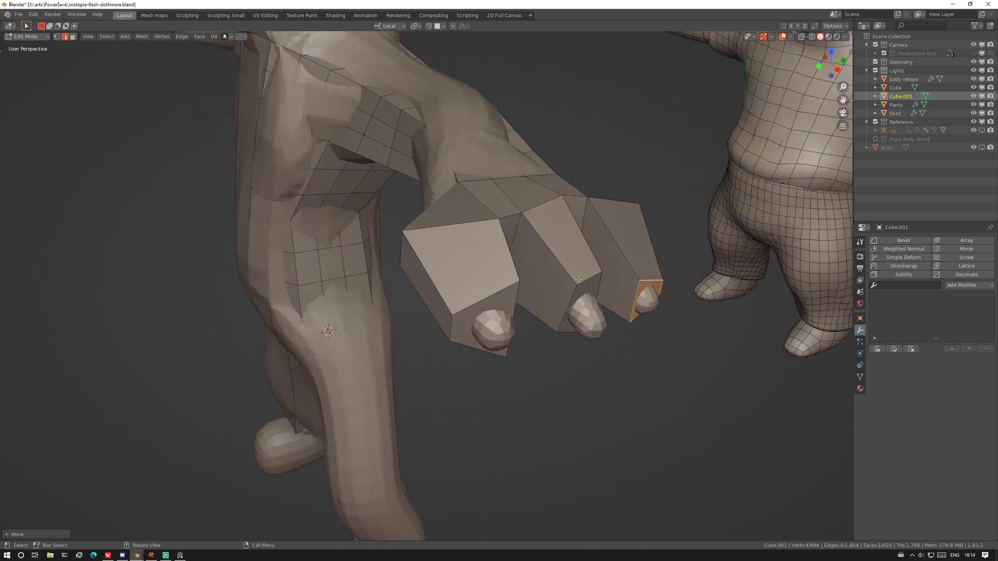
Step: Add a loop cut across each of the three shell fingers and one around the palm
key(ctrl+r)
middle_drag(583, 298, 548, 268)
click(548, 267)
click(497, 251)
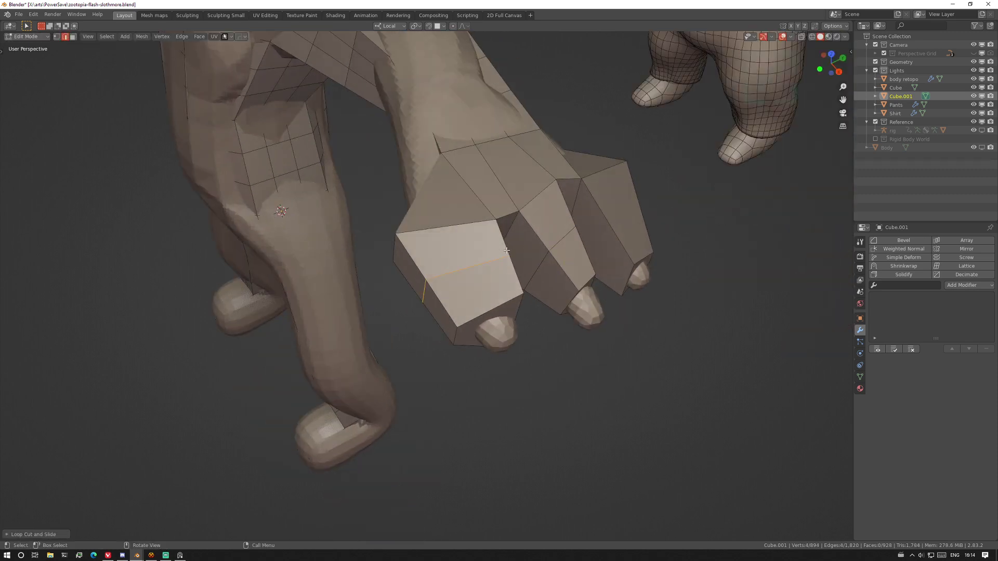
click(616, 211)
middle_drag(615, 210, 589, 249)
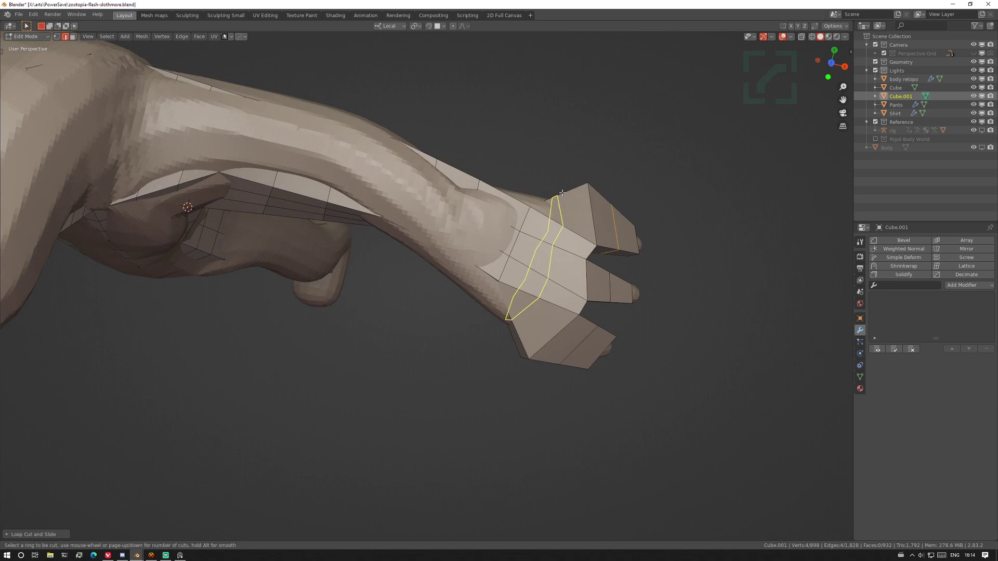
click(589, 247)
Step: Return to Object Mode and add a Shrinkwrap modifier to the shell with Cube as its target
alt+drag(589, 247, 501, 223)
scroll(538, 231, down, 5)
key(ctrl+Tab)
click(399, 219)
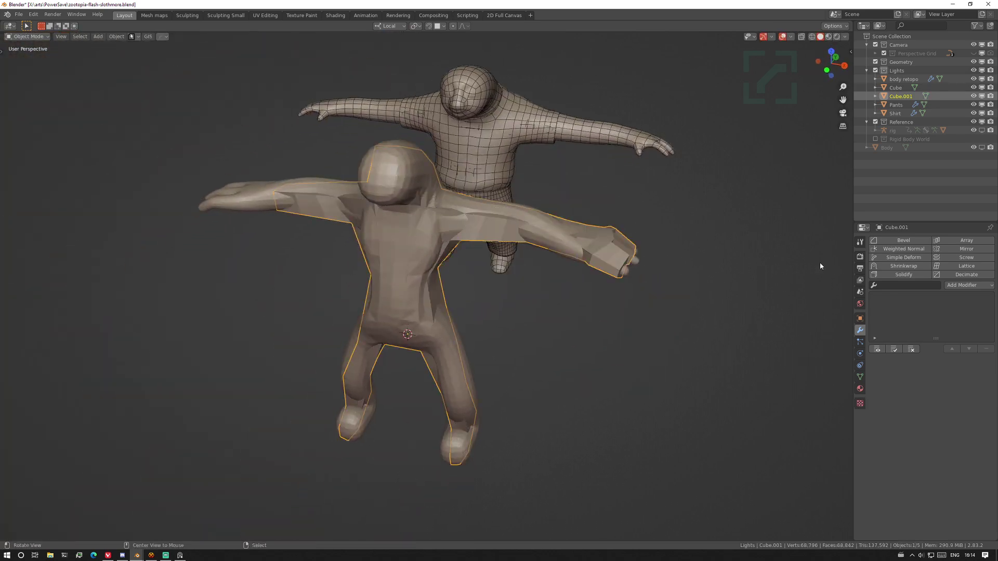
click(918, 269)
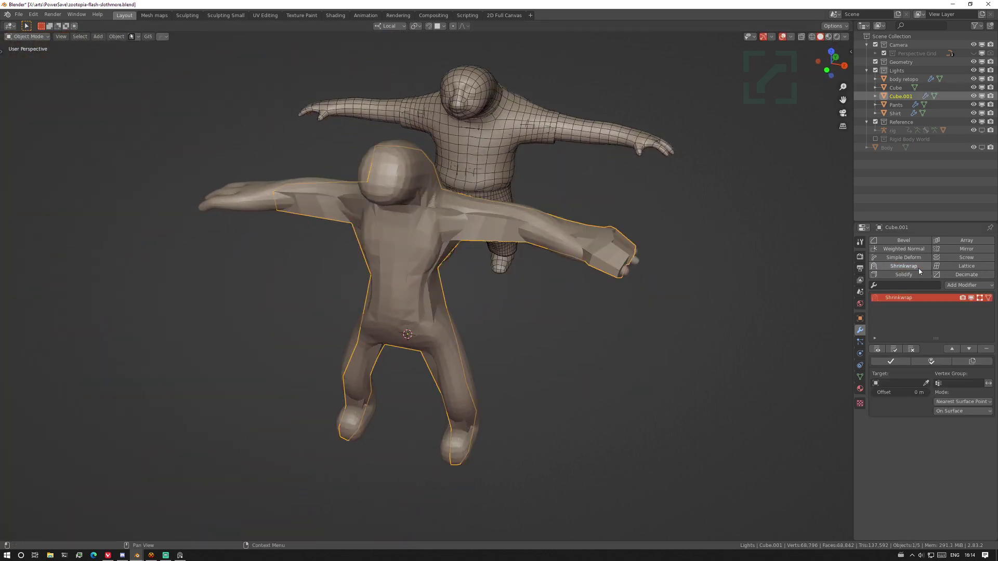
click(409, 265)
Step: Hide the high-poly Cube mesh and select the shrinkwrapped shell
scroll(468, 255, up, 6)
middle_drag(519, 263, 543, 214)
click(575, 289)
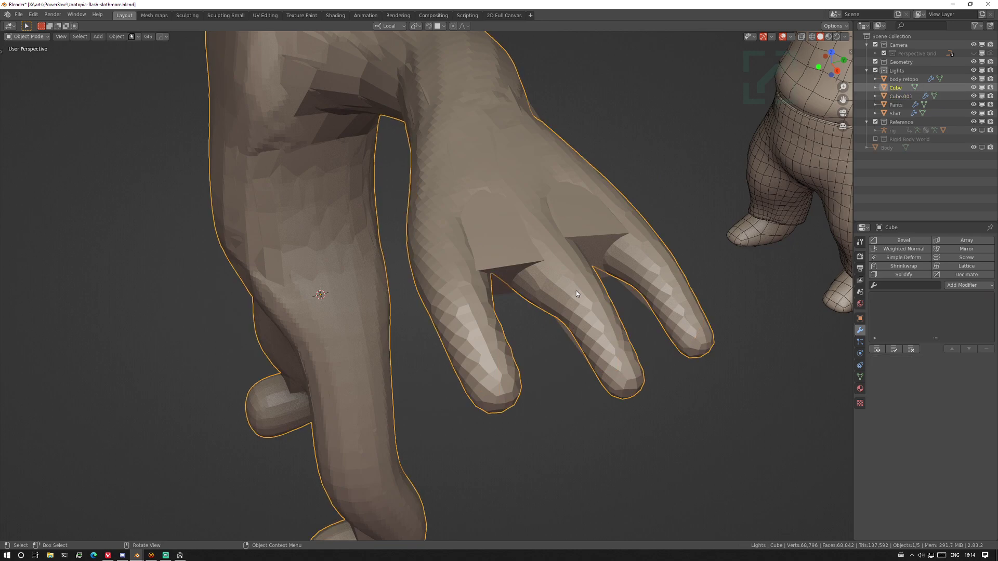
key(h)
click(529, 245)
Step: Try to smooth the crumpled faces at the front of the shell's neck in Sculpt Mode
middle_drag(530, 244, 586, 219)
scroll(372, 169, up, 5)
middle_drag(365, 167, 446, 179)
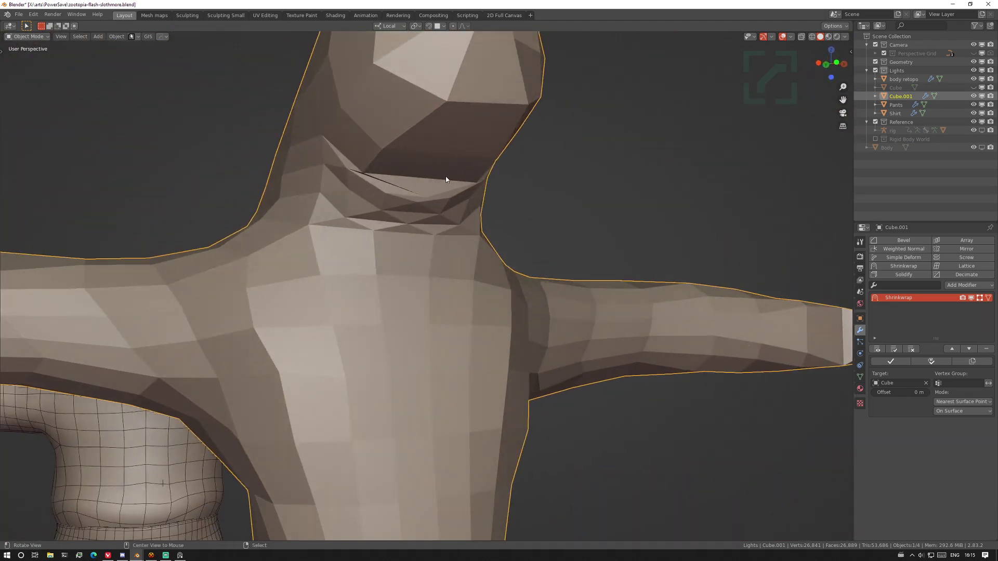
key(ctrl+Tab)
key(2)
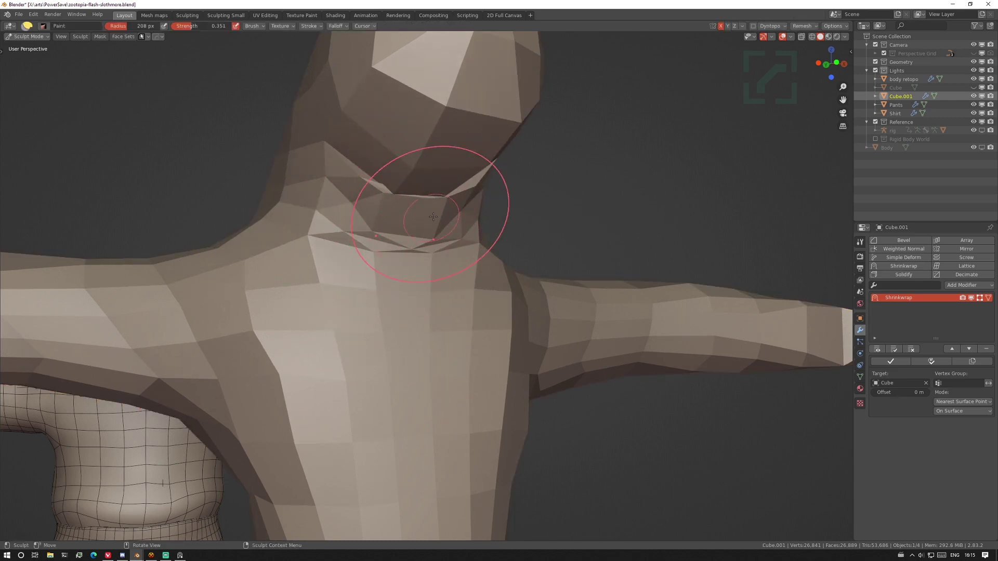
click(448, 198)
mouse_move(426, 198)
shift+mouse_down()
mouse_move(410, 192)
mouse_move(414, 180)
mouse_move(405, 195)
mouse_move(423, 200)
shift+mouse_up()
middle_drag(458, 229, 412, 222)
scroll(411, 222, down, 1)
Step: Turn off the Shrinkwrap modifier's viewport display and undo the sculpt strokes on the neck
key(Tab)
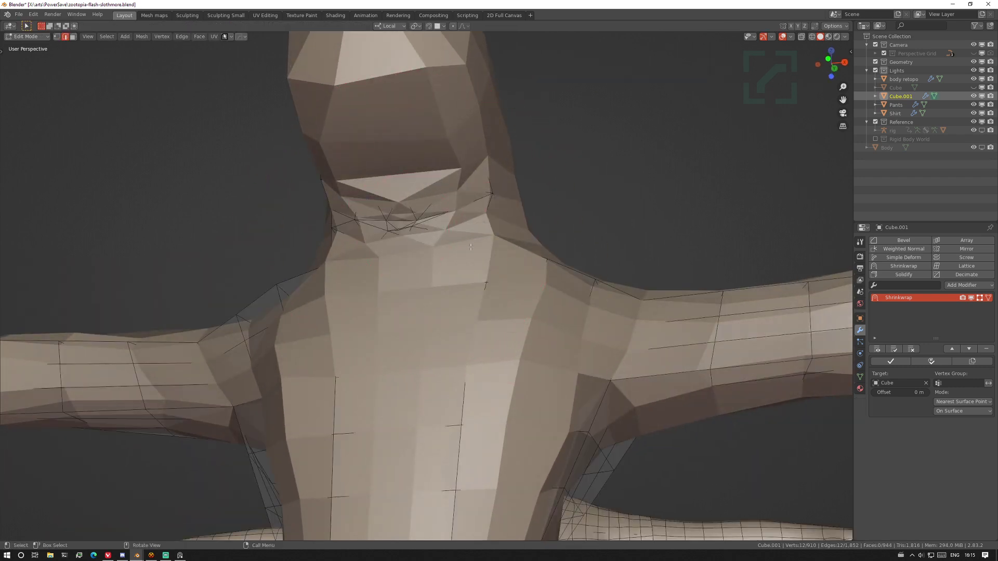
click(973, 298)
key(Tab)
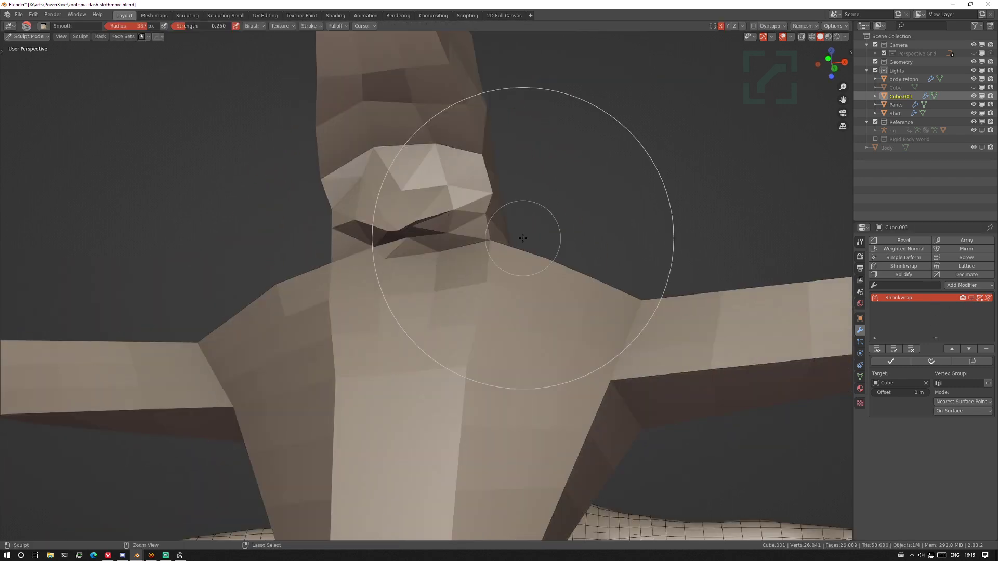
key(ctrl+z)
key(ctrl+z)
key(ctrl+z)
key(ctrl+z)
key(ctrl+z)
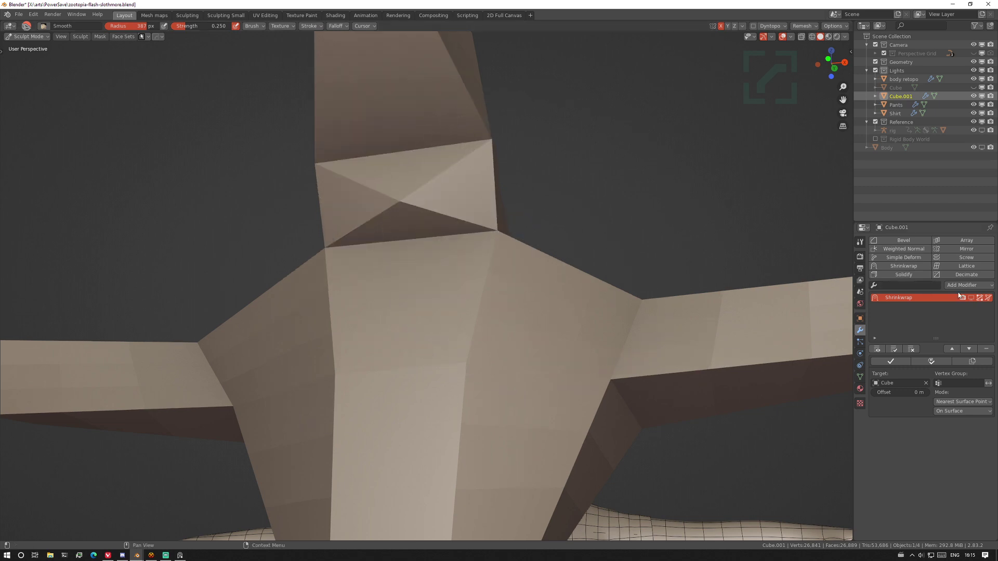
Step: Examine the shell's head, neck and shoulder topology in Edit Mode with the Shrinkwrap display off
click(975, 301)
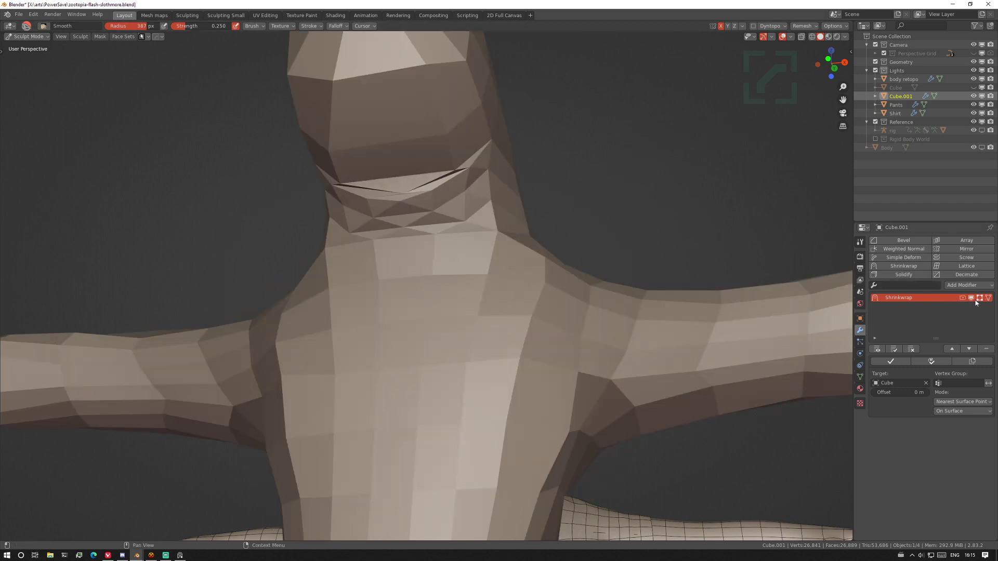
key(Tab)
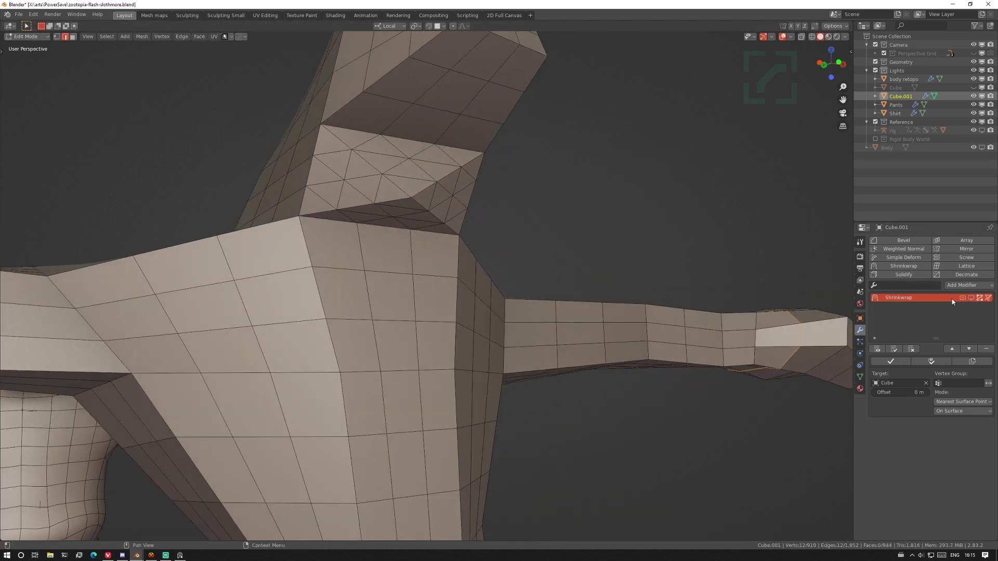
middle_drag(364, 181, 522, 147)
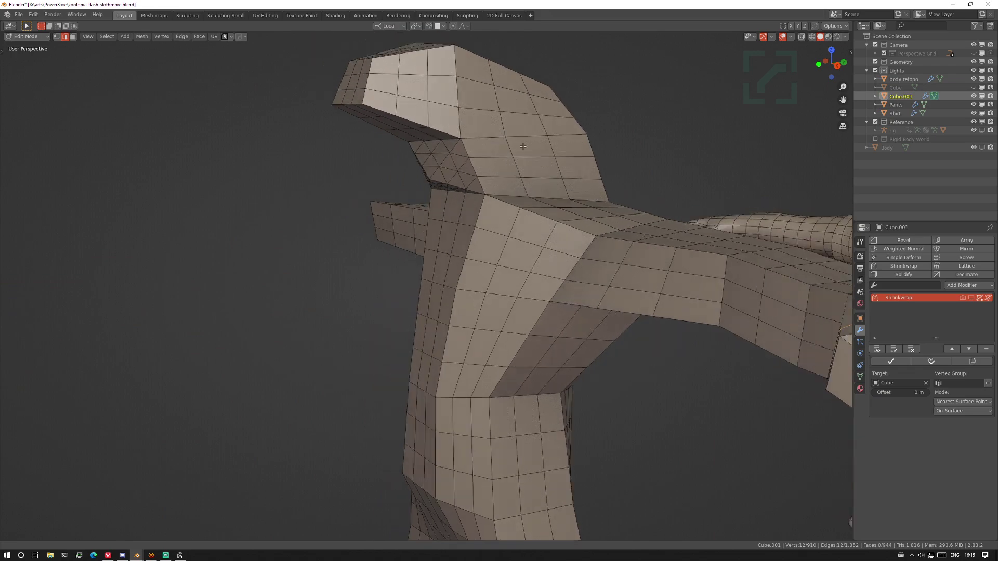
alt+drag(523, 147, 553, 144)
scroll(556, 206, up, 4)
alt+drag(470, 187, 521, 162)
scroll(391, 207, down, 6)
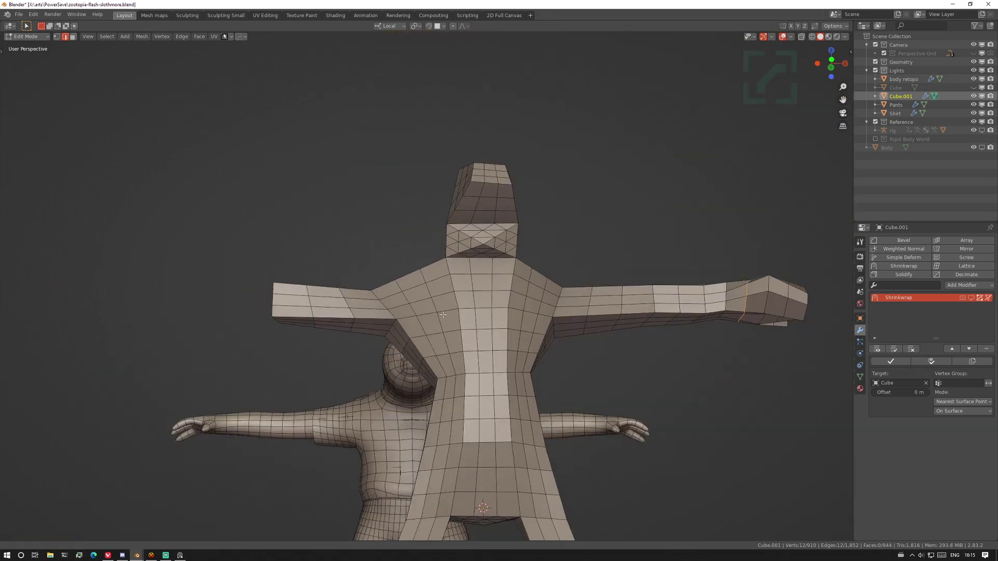
Step: Select the crumpled faces at the front of the shell's neck by growing from their centre vertex and delete them
middle_drag(391, 207, 528, 222)
alt+drag(535, 302, 520, 235)
middle_drag(520, 235, 477, 174)
key(1)
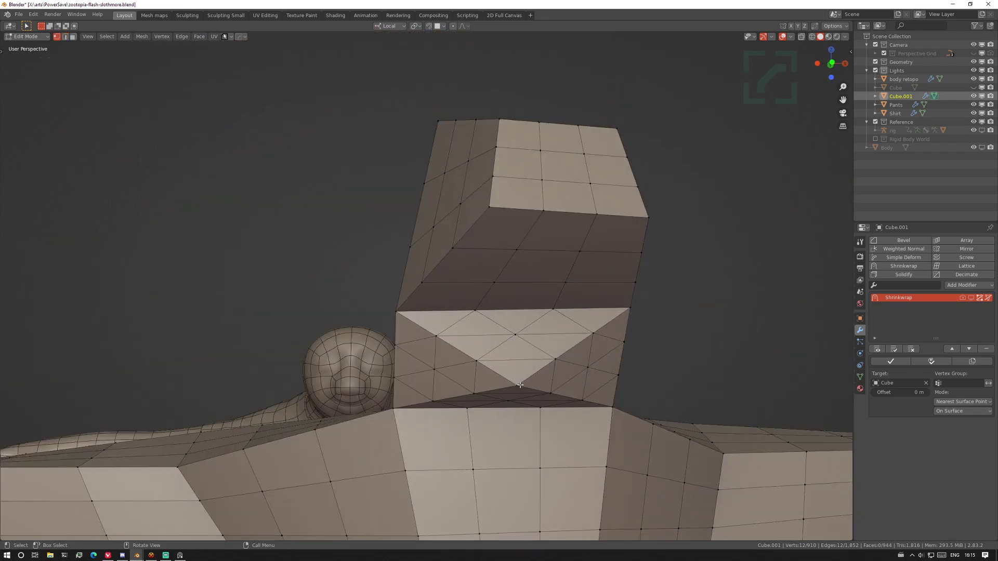
click(524, 387)
scroll(525, 404, up, 5)
shift+middle_drag(524, 405, 460, 220)
key(ctrl+KP_Add)
key(ctrl+KP_Add)
key(ctrl+KP_Add)
scroll(499, 205, down, 5)
key(x)
click(494, 198)
Step: Close the open boundary at the front of the neck with Grid Fill
middle_drag(544, 198, 568, 214)
key(2)
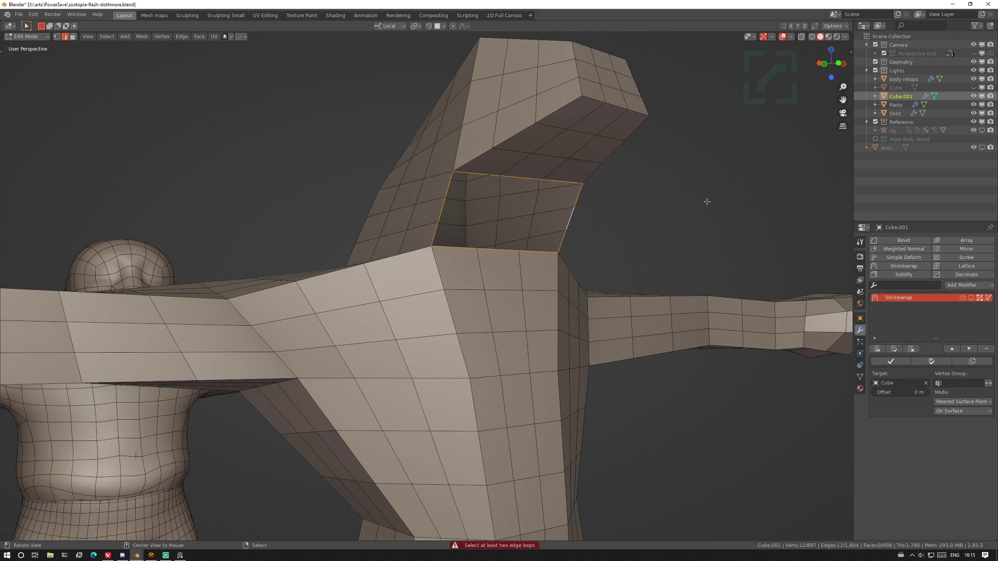
key(m)
key(ctrl+z)
key(ctrl+f)
middle_drag(501, 220, 484, 222)
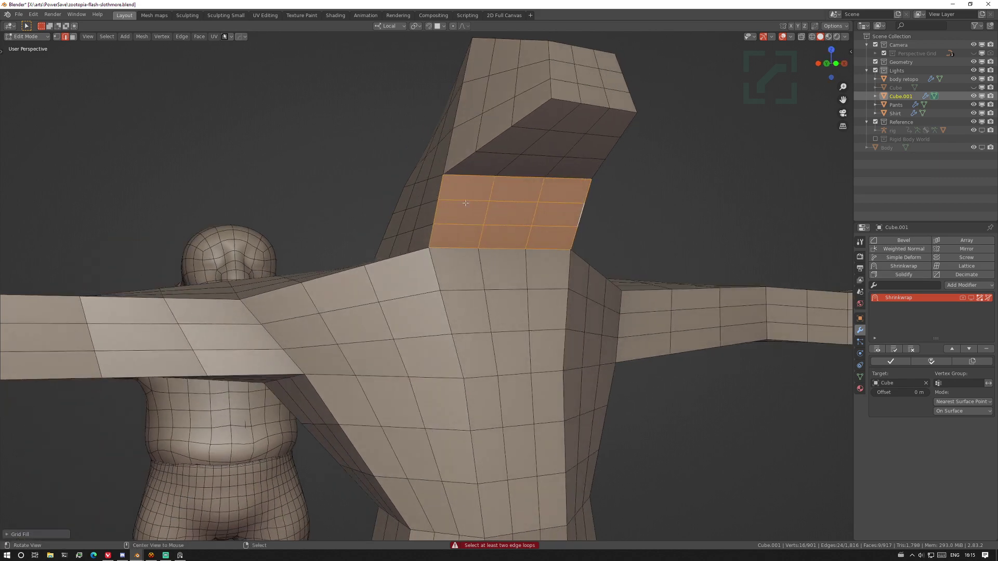
Step: Select the pinched faces between the legs by growing from their centre vertex and delete them
alt+drag(465, 203, 480, 229)
scroll(449, 343, down, 5)
alt+shift+drag(450, 359, 457, 239)
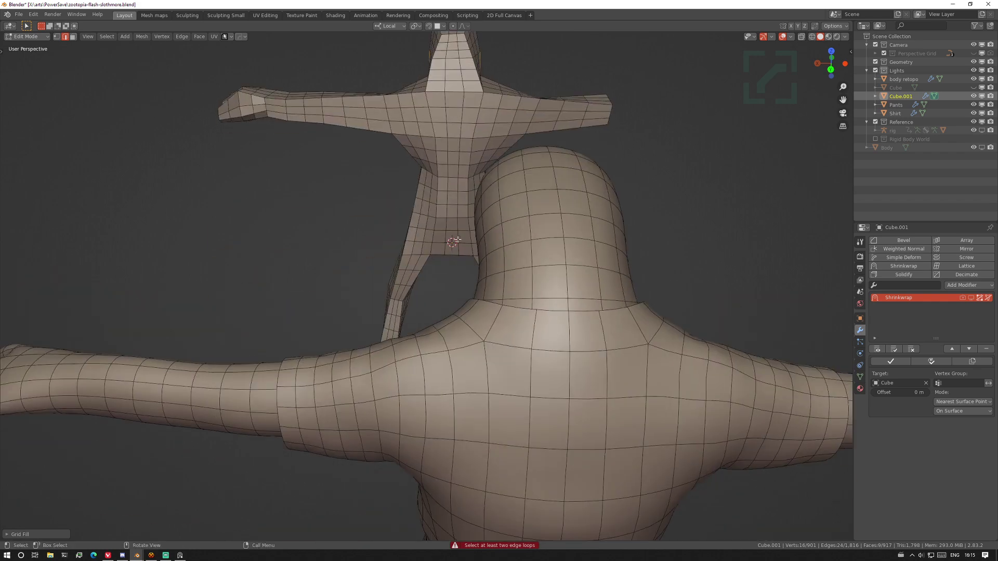
middle_drag(453, 241, 460, 279)
click(460, 303)
key(ctrl+KP_Add)
key(ctrl+KP_Add)
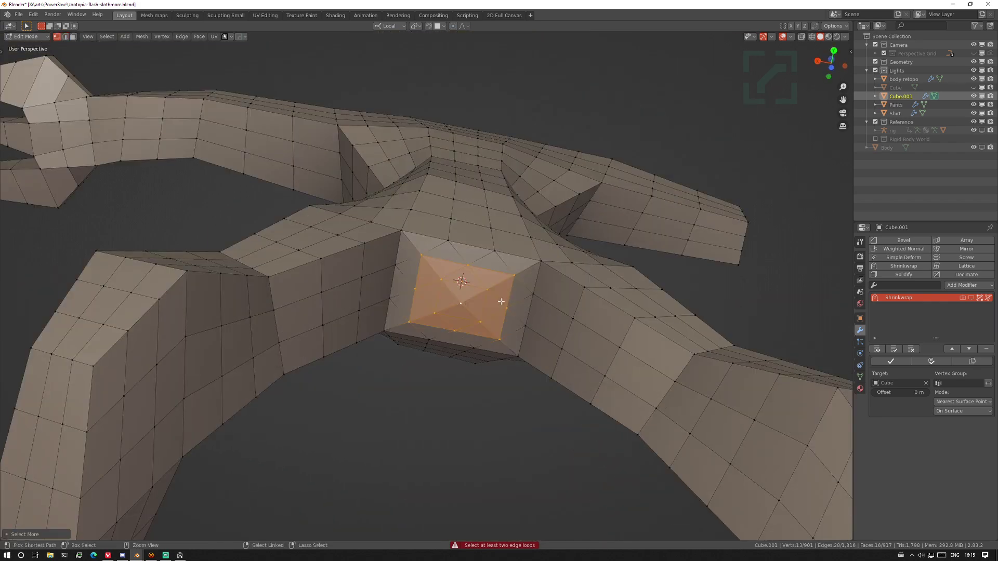
key(ctrl+KP_Add)
key(ctrl+KP_Add)
key(ctrl+KP_Subtract)
key(x)
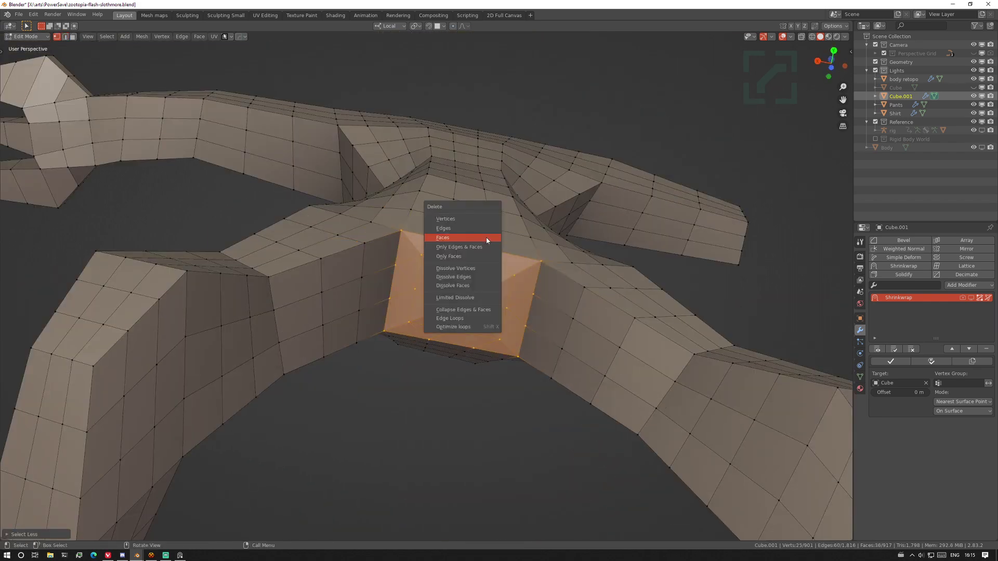
click(485, 238)
Step: Select the boundary of the hole between the legs, close it with Grid Fill, and clear the selection
key(2)
alt+click(524, 256)
key(ctrl+f)
scroll(551, 241, down, 1)
key(alt+a)
scroll(551, 241, down, 4)
alt+drag(552, 241, 561, 272)
alt+shift+drag(501, 195, 477, 234)
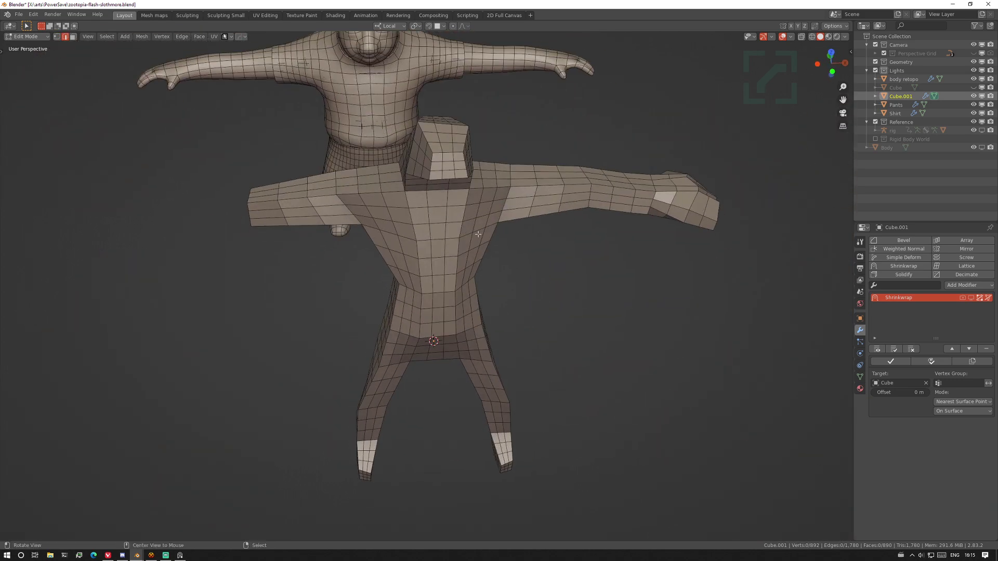
Step: Symmetrize the shell across the X axis, copying the side with the finished hand onto the other side
key(alt+x)
key(d)
click(512, 232)
click(507, 337)
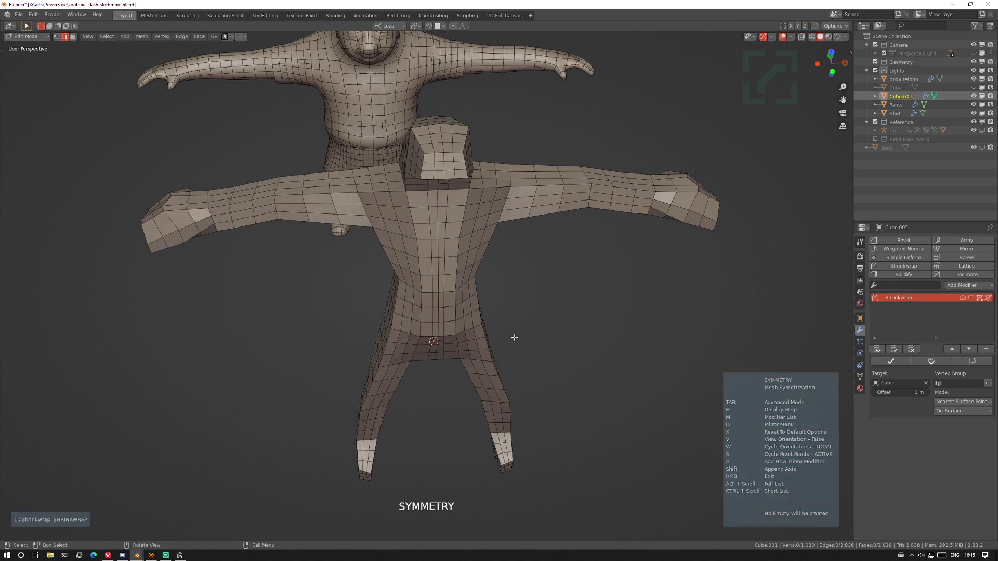
key(Tab)
key(Tab)
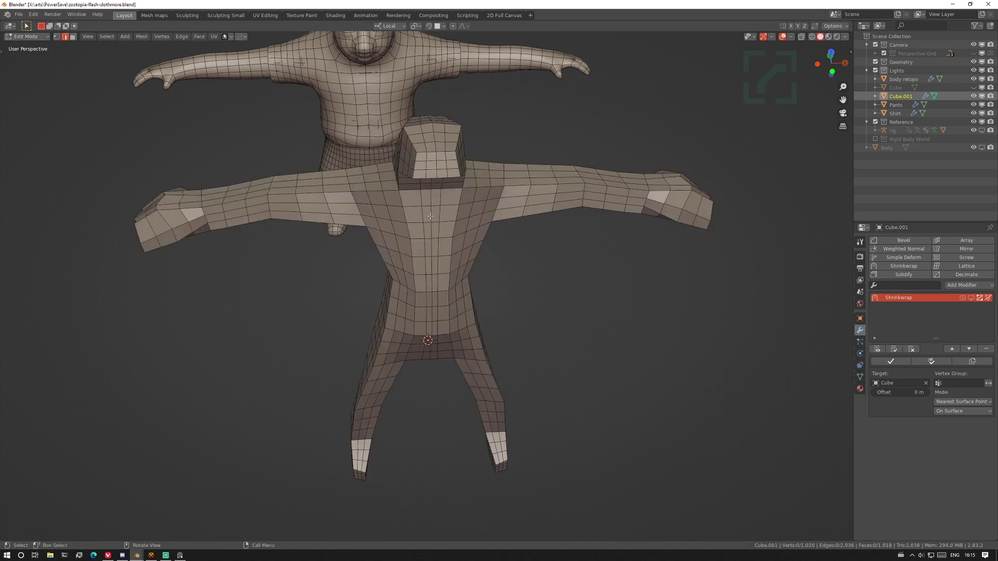
Step: Switch the shell to Object Mode, turn its Shrinkwrap viewport display back on, and apply the modifier
key(Tab)
middle_drag(513, 233, 411, 199)
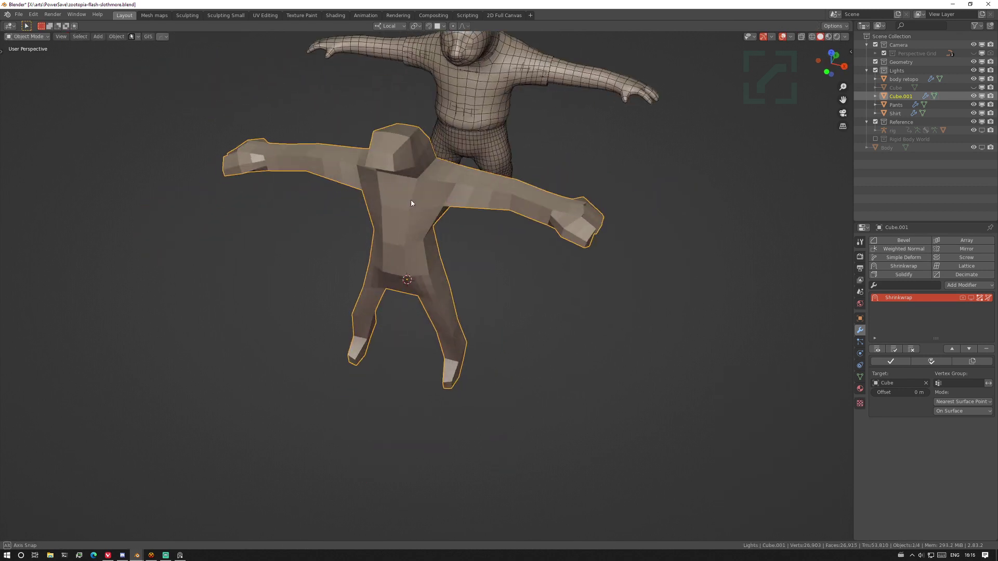
middle_drag(581, 213, 536, 238)
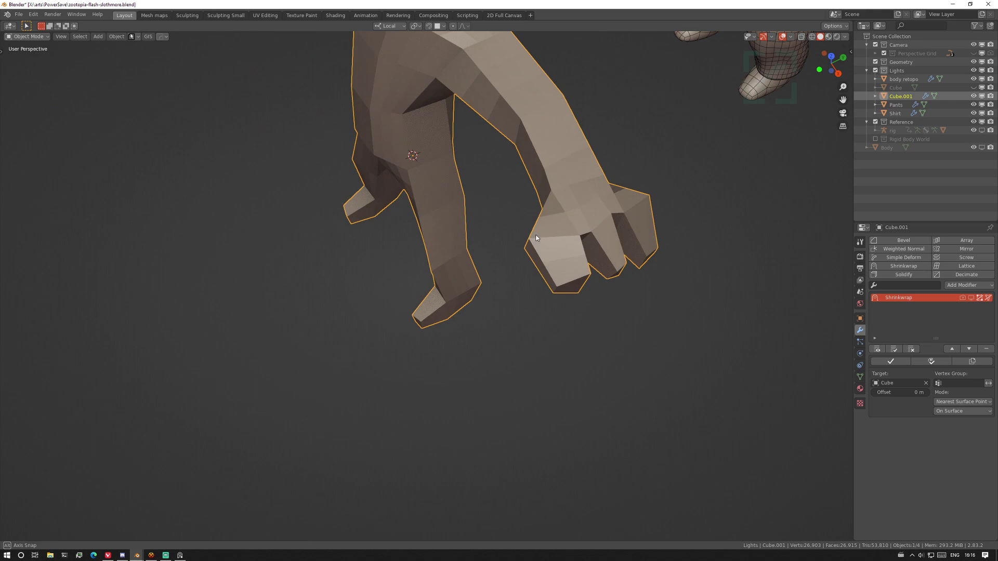
click(970, 299)
middle_drag(382, 110, 468, 208)
scroll(542, 125, up, 5)
scroll(482, 192, down, 5)
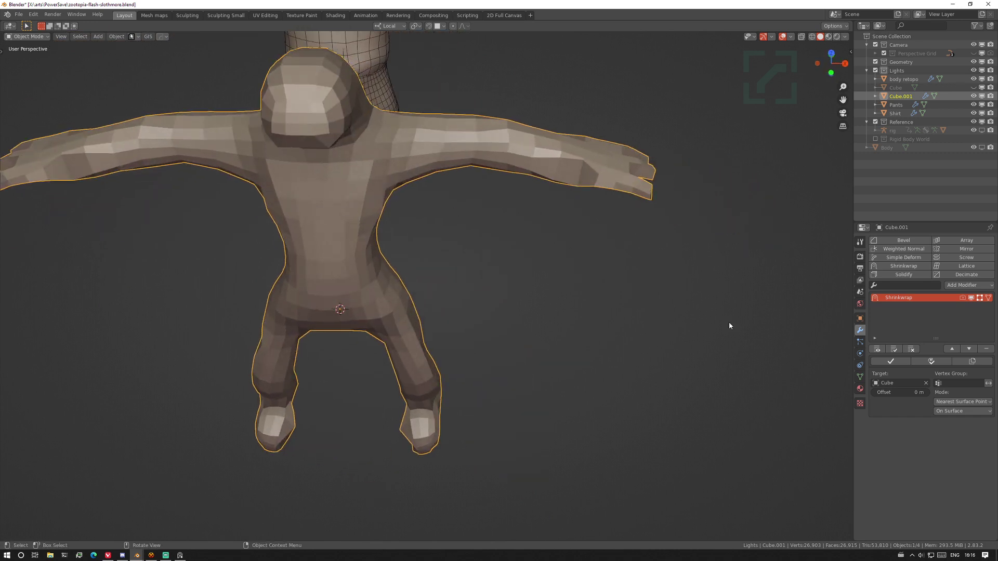
click(893, 362)
Step: Relax the shell's topology in Sculpt Mode using the Mesh Filter tool with the Relax filter type
mouse_move(325, 223)
alt+shift+mouse_down()
mouse_move(435, 213)
mouse_move(456, 229)
mouse_move(452, 216)
alt+shift+mouse_up()
key(ctrl+Tab)
key(shift+space)
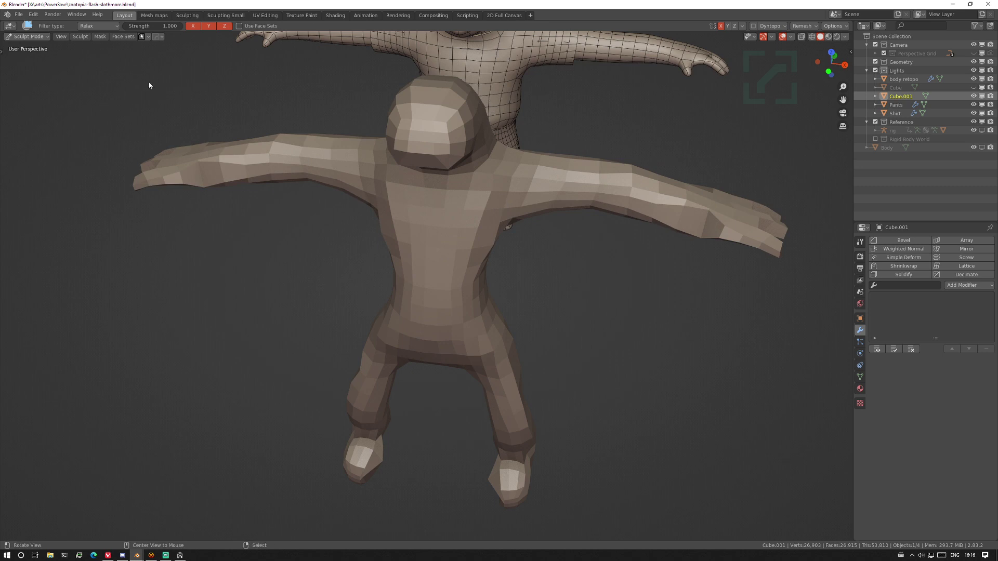
click(89, 26)
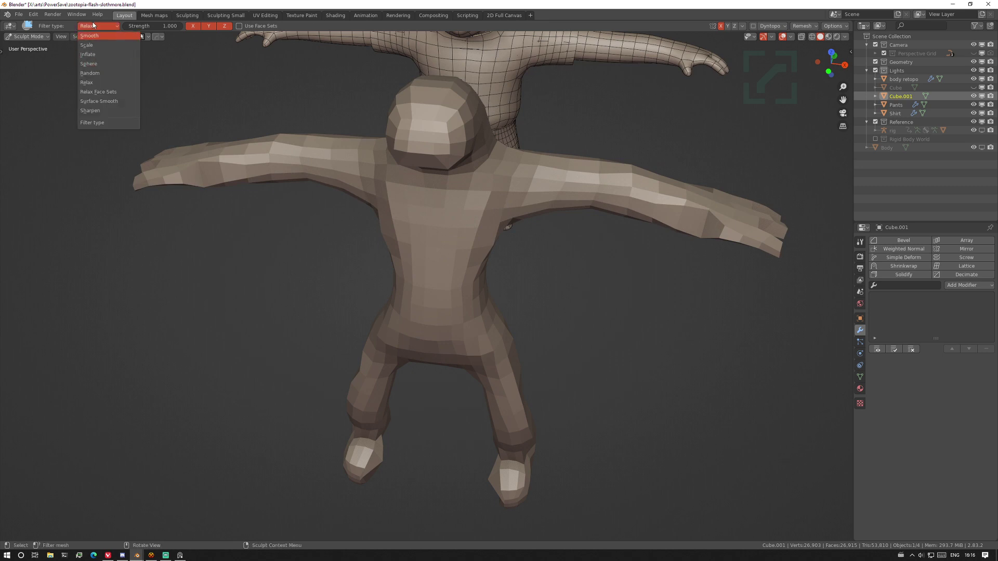
middle_drag(493, 197, 467, 162)
middle_drag(547, 152, 441, 195)
ctrl+middle_drag(441, 195, 458, 229)
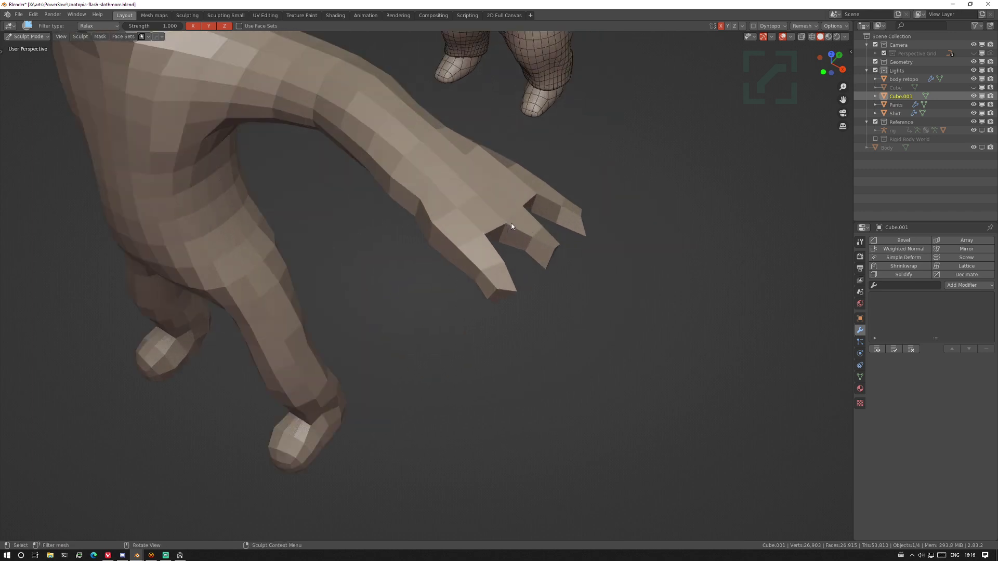
middle_drag(523, 256, 488, 261)
drag(488, 260, 523, 262)
drag(426, 264, 517, 265)
middle_drag(517, 267, 445, 161)
scroll(416, 151, up, 3)
scroll(416, 151, down, 3)
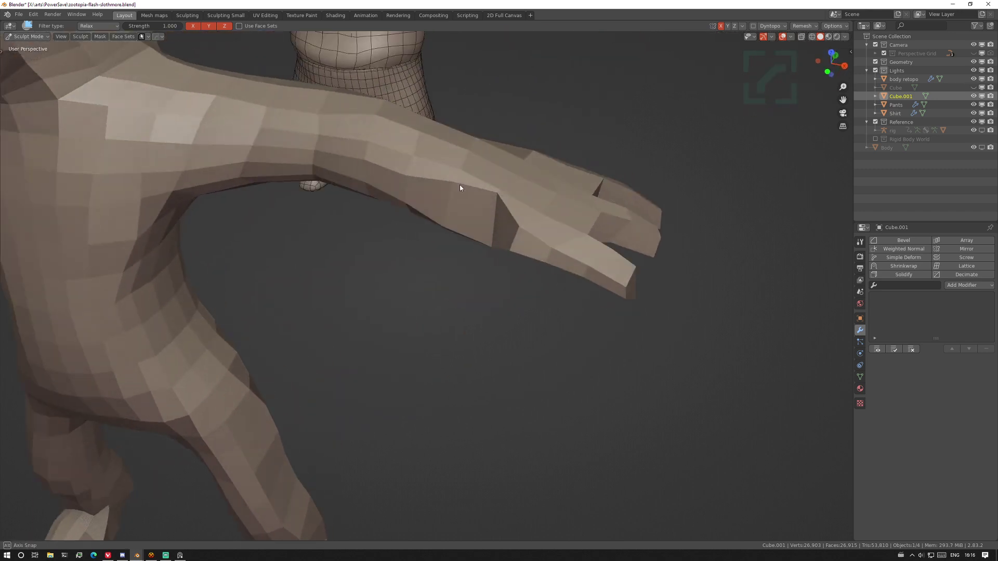
scroll(442, 179, up, 3)
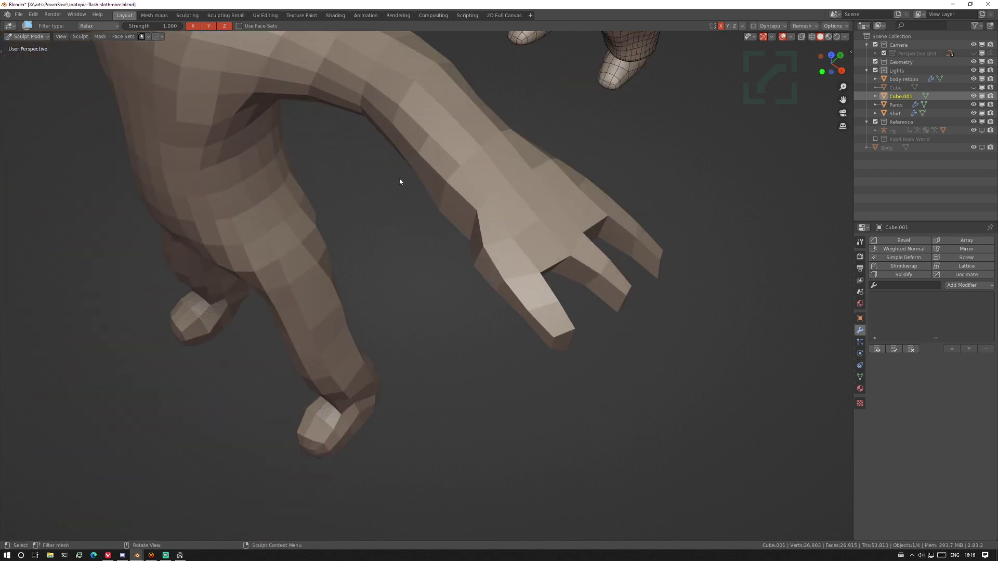
Step: Even out the topology of the shell's arm and hand with the Slide Relax brush
shift+middle_drag(382, 177, 427, 168)
key(shift+g)
key(shift+space)
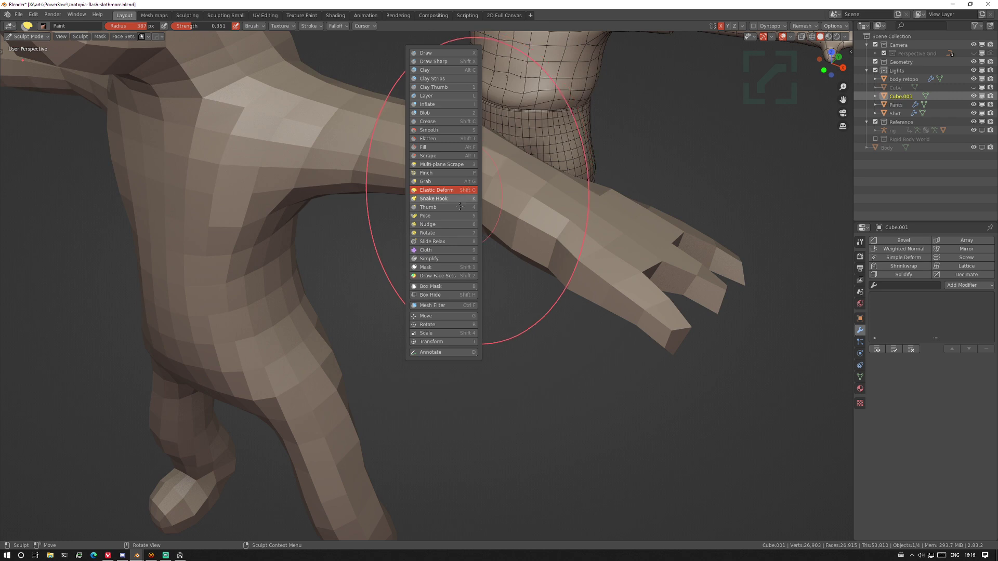
click(454, 240)
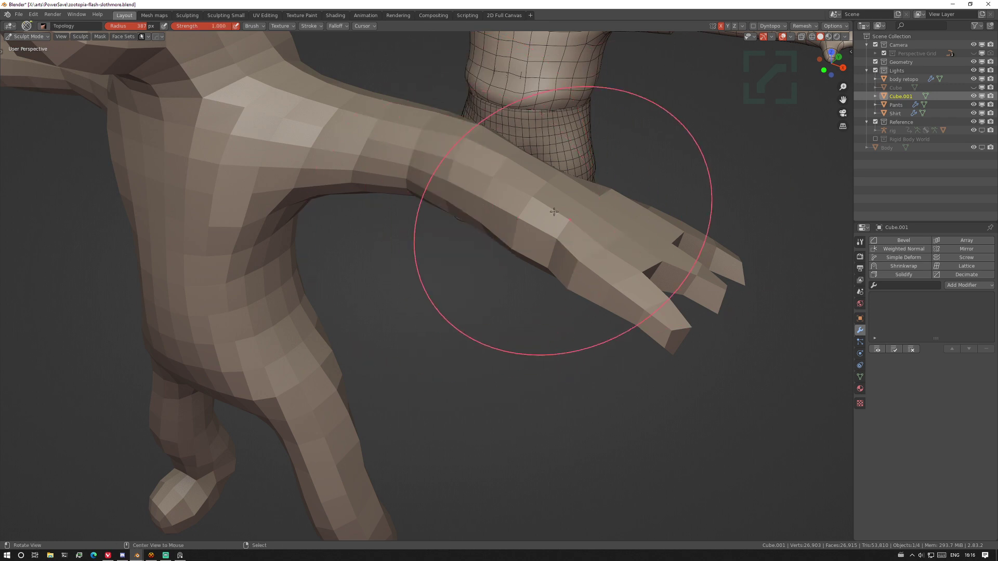
middle_drag(505, 216, 578, 231)
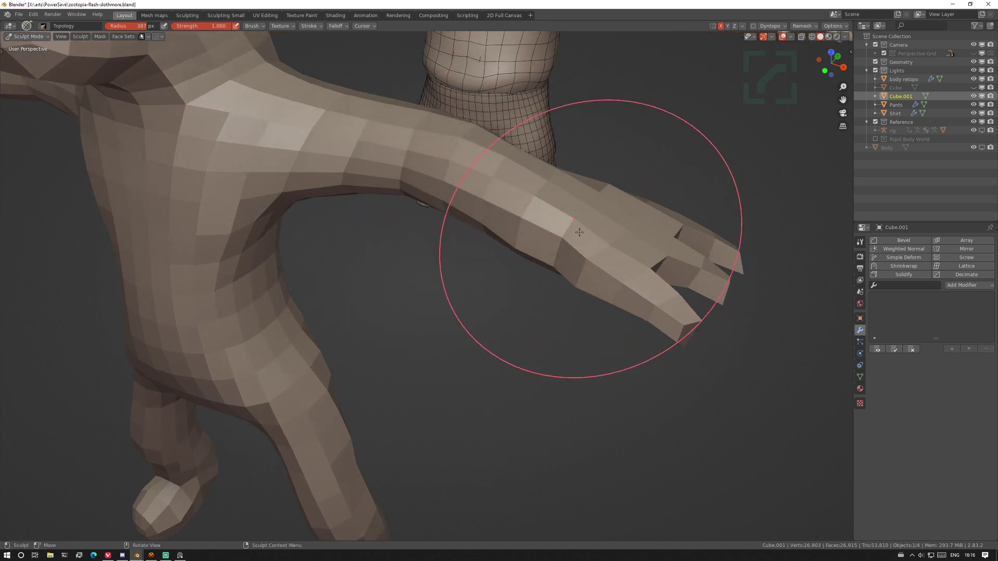
mouse_move(487, 201)
middle_down()
mouse_move(442, 258)
mouse_move(475, 217)
middle_up()
scroll(295, 134, down, 3)
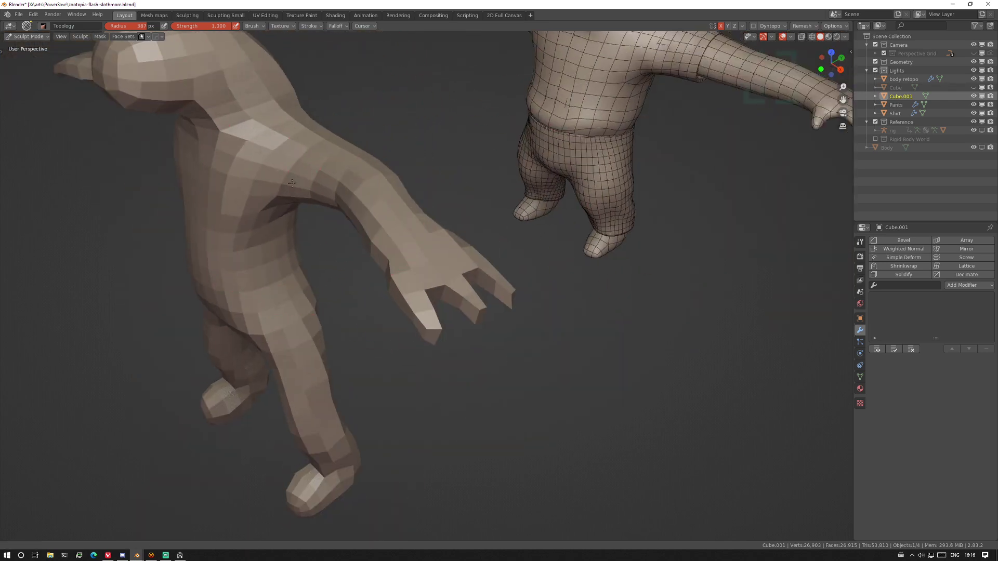
Step: Even out the topology of the shell's feet, legs, torso and neck with the Slide Relax brush
mouse_move(265, 91)
shift+middle_down()
mouse_move(419, 167)
mouse_move(408, 183)
mouse_move(426, 208)
mouse_move(417, 215)
mouse_move(452, 256)
mouse_move(439, 294)
mouse_move(387, 257)
mouse_move(396, 285)
shift+middle_up()
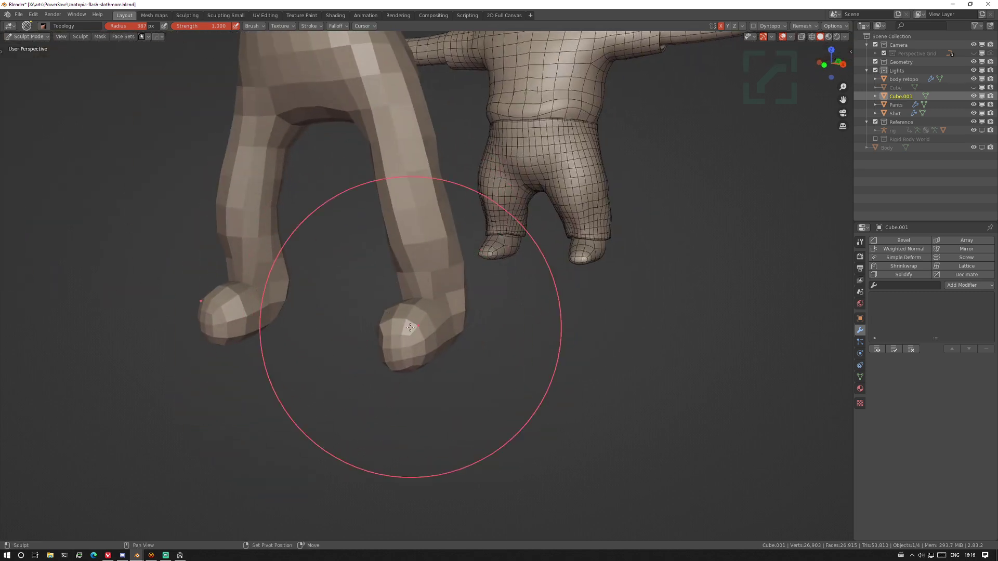
mouse_move(442, 315)
middle_down()
mouse_move(413, 338)
mouse_move(390, 291)
mouse_move(391, 308)
middle_up()
middle_drag(410, 265, 419, 277)
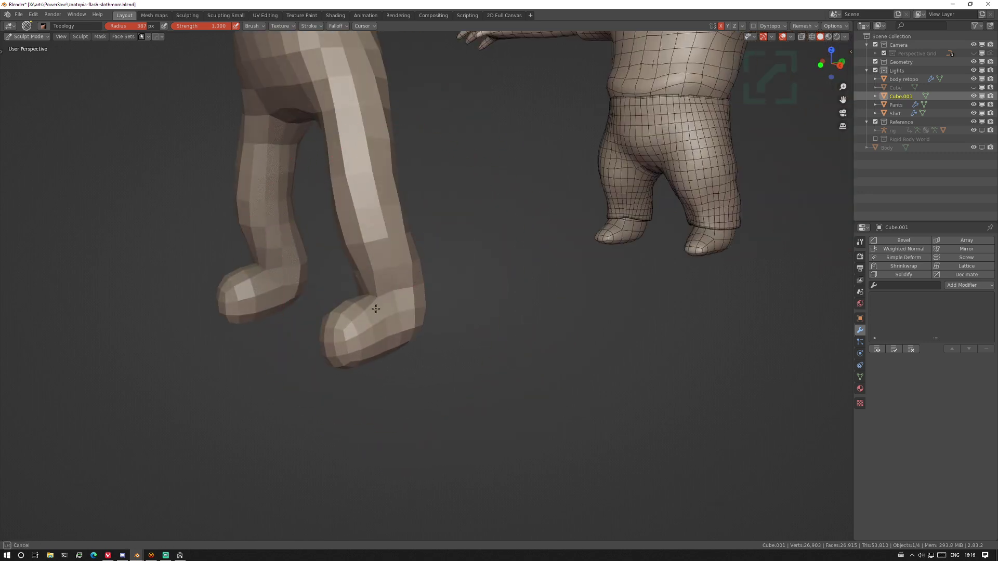
middle_drag(353, 135, 367, 216)
middle_drag(361, 154, 340, 205)
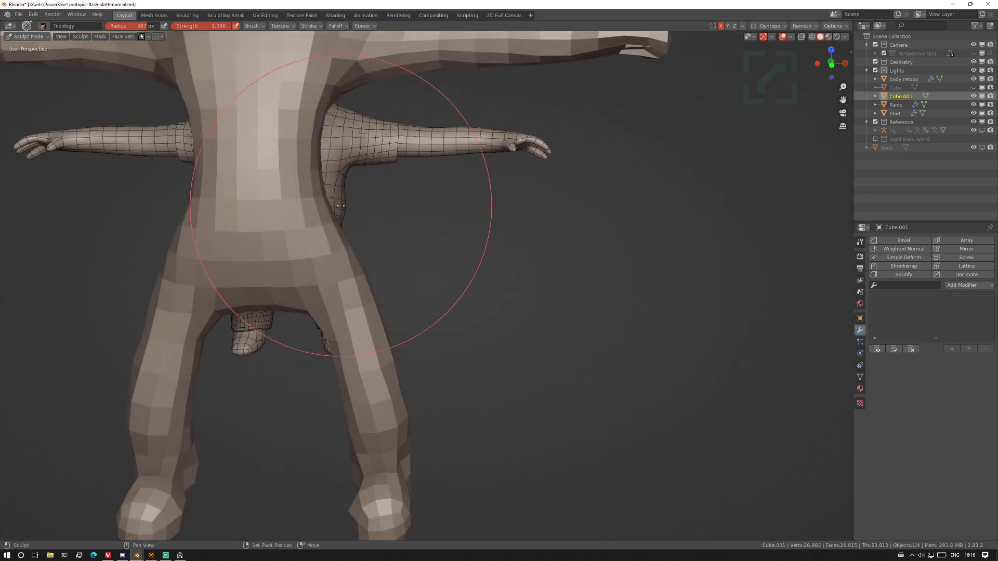
middle_drag(369, 316, 627, 185)
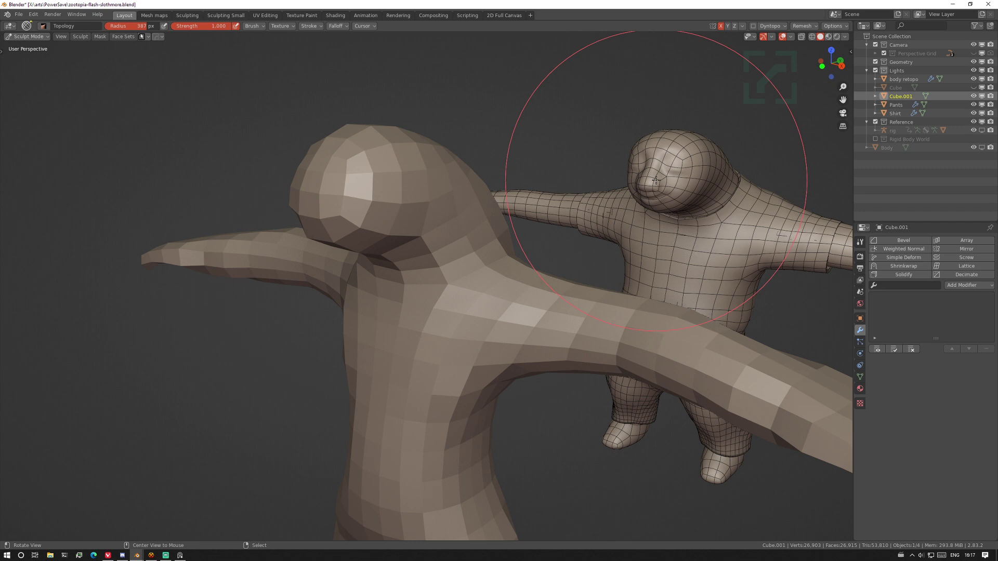
mouse_move(656, 179)
middle_down()
mouse_move(356, 172)
mouse_move(390, 167)
middle_up()
Step: In Edit Mode, scale the face at the front of the head, inset it, and move it along Y to form a snout
key(Tab)
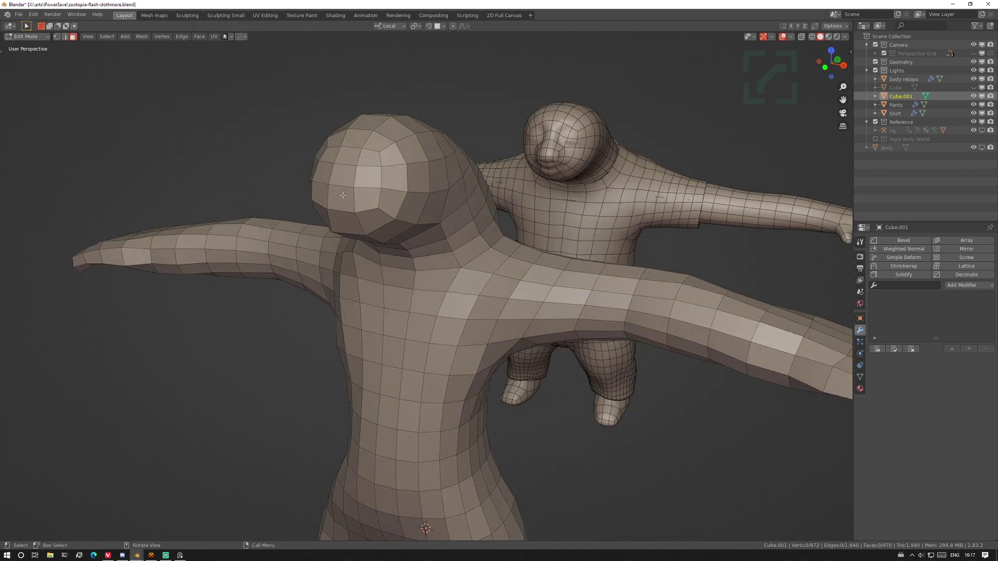
click(342, 195)
middle_drag(342, 195, 346, 174)
key(s)
click(406, 167)
key(i)
click(401, 170)
key(g)
key(y)
click(383, 190)
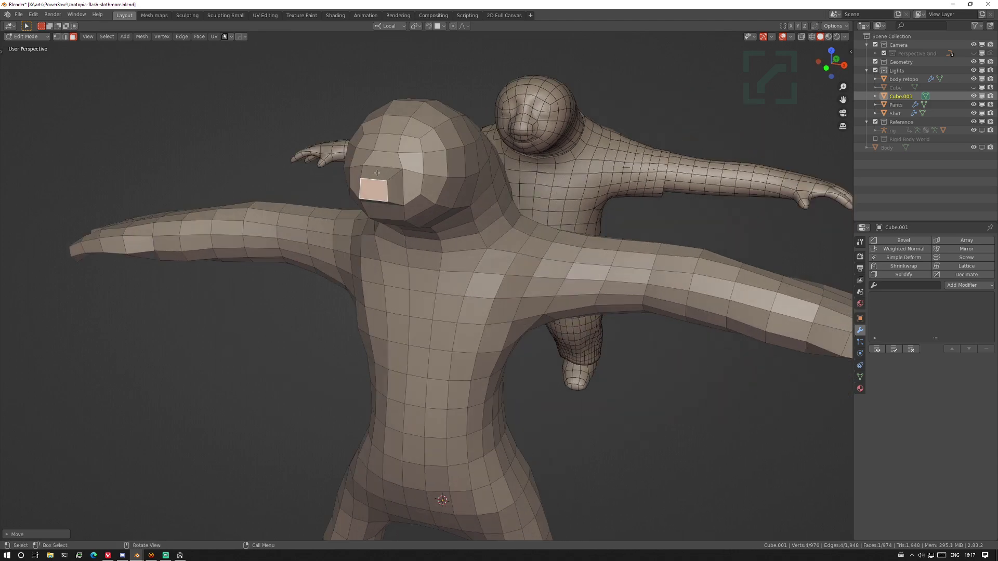
scroll(388, 165, down, 6)
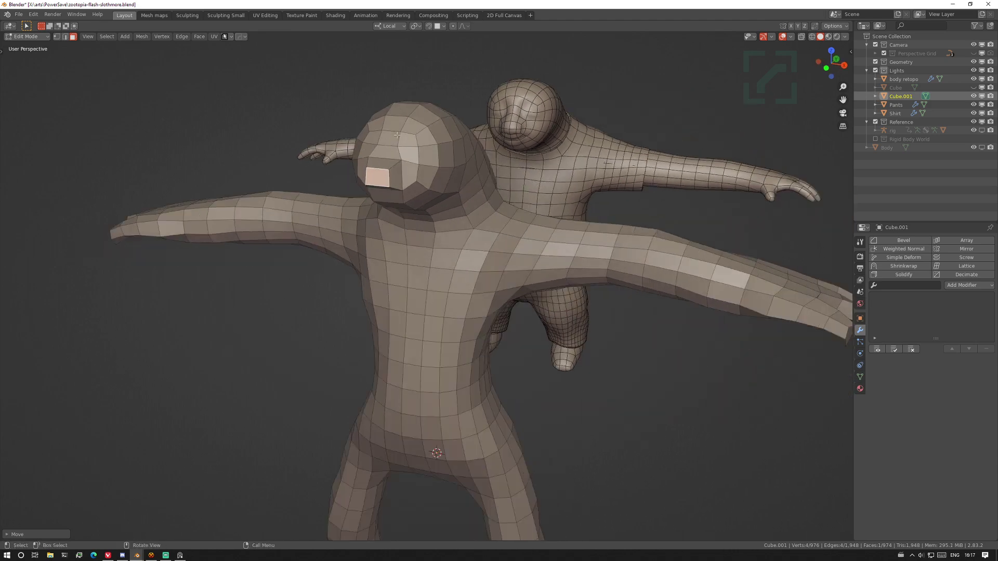
Step: Add a centred vertical loop cut down the middle of the head and body
middle_drag(388, 165, 461, 163)
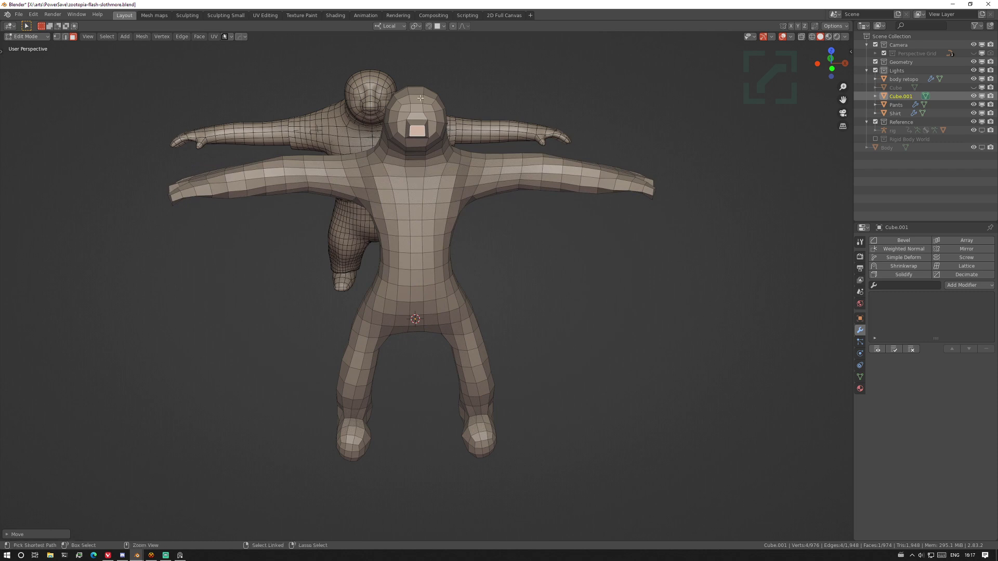
key(ctrl+r)
click(410, 100)
right_click(410, 100)
middle_drag(415, 105, 407, 98)
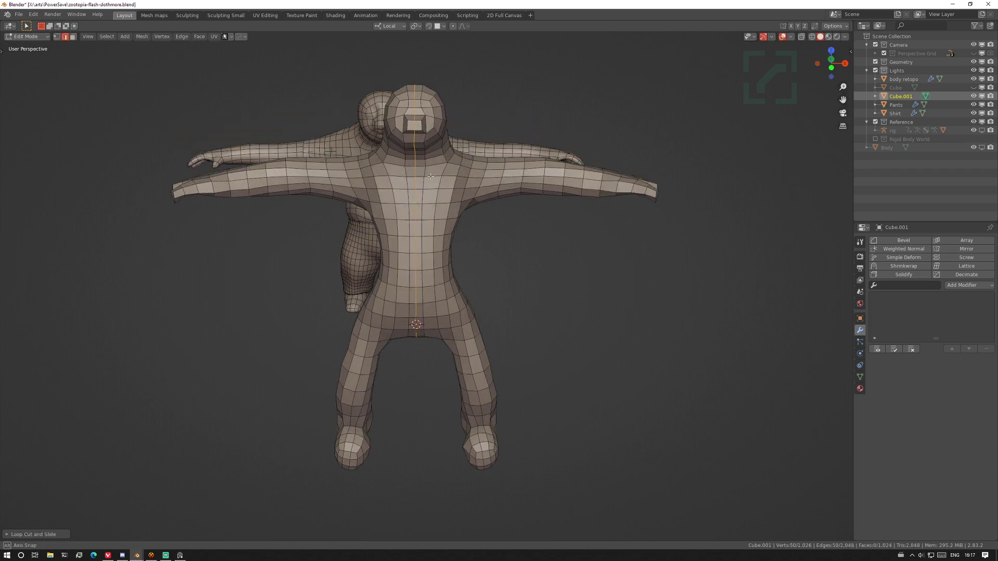
Step: Return to Sculpt Mode and redistribute the torso and head topology around the new centre loop with Slide Relax
key(ctrl+Tab)
click(450, 281)
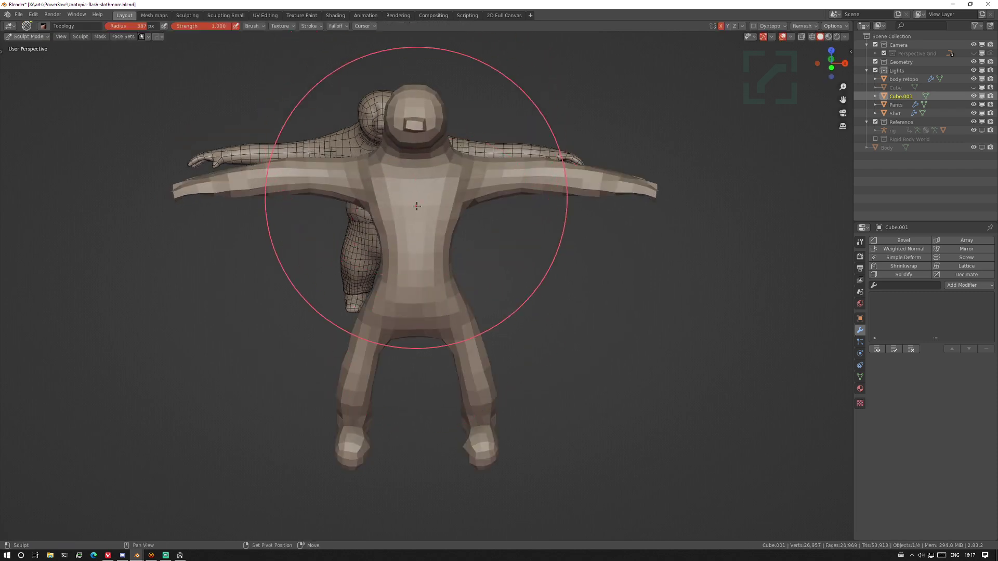
middle_drag(420, 327, 393, 174)
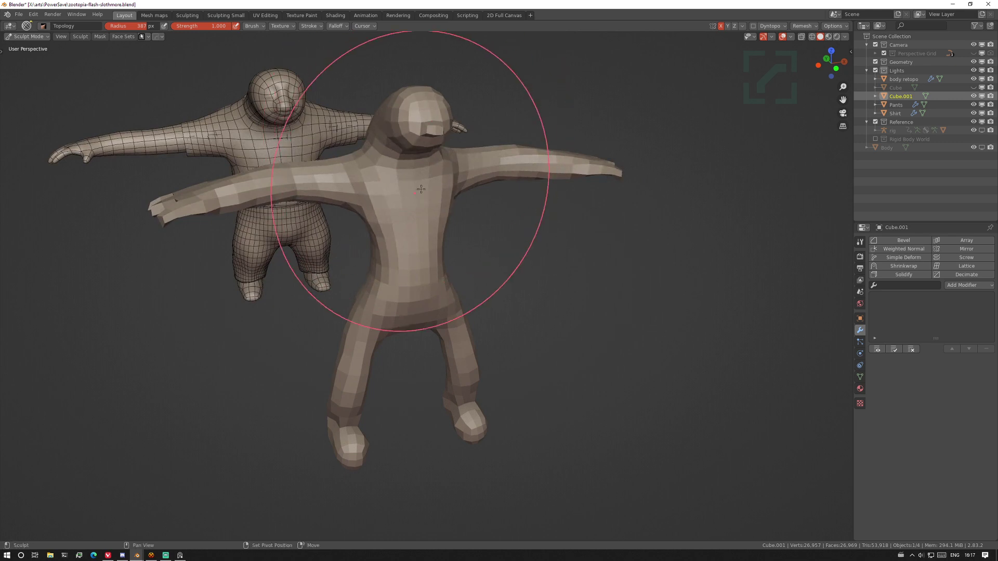
middle_drag(401, 249, 437, 194)
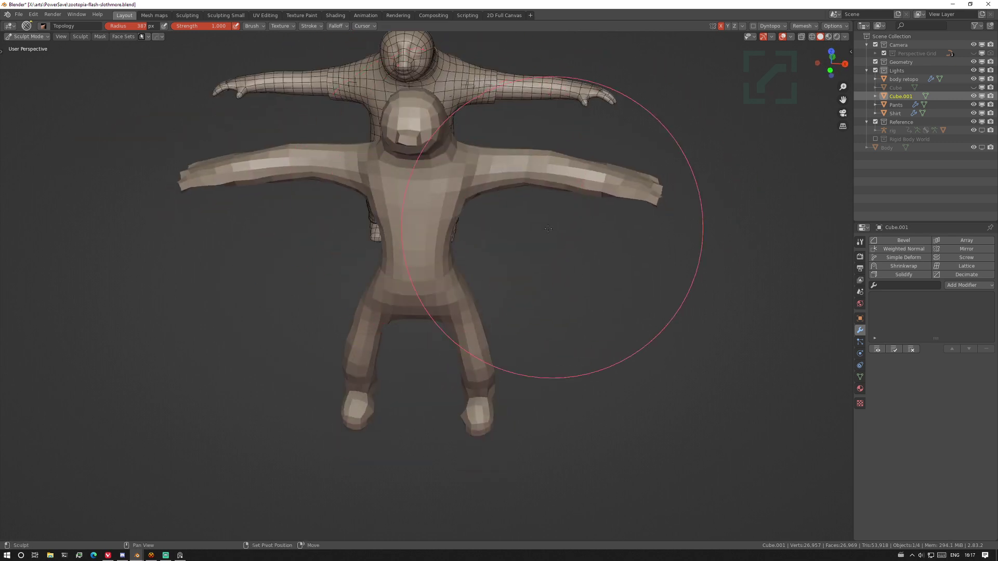
middle_drag(543, 205, 491, 211)
Step: Switch to Object Mode and add a Subdivision modifier with 2 levels to the shell
key(ctrl+Tab)
click(444, 203)
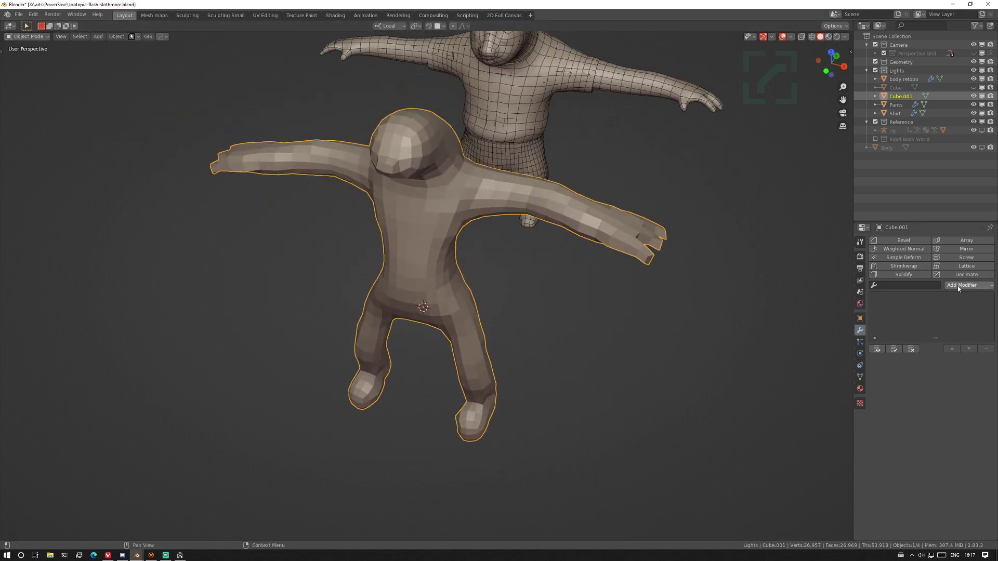
key(ctrl+2)
scroll(449, 192, up, 3)
middle_drag(494, 199, 483, 199)
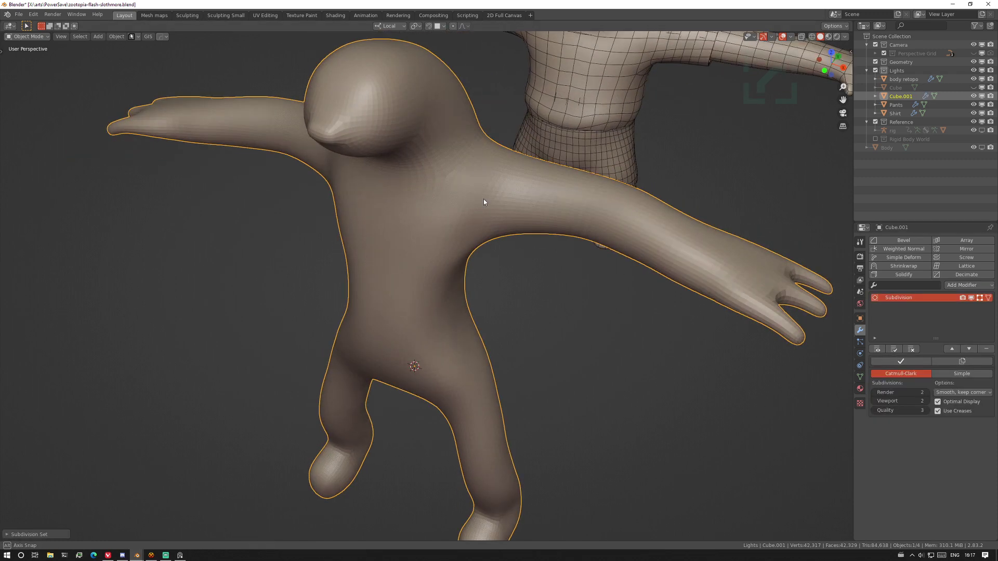
Step: Undo adding the Subdivision modifier and give the low-poly shell a Multiresolution modifier instead
key(ctrl+z)
scroll(654, 210, down, 3)
middle_drag(653, 210, 474, 201)
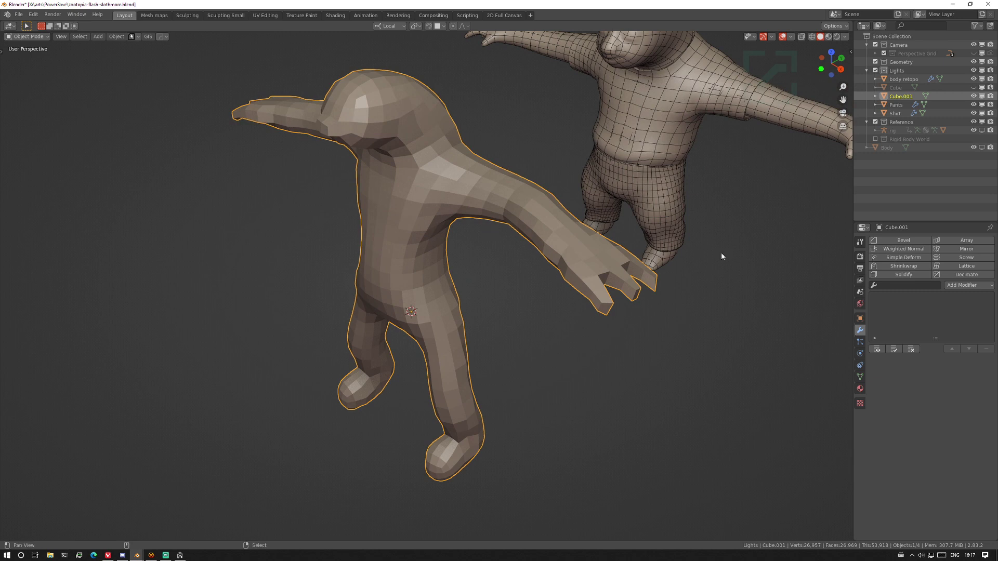
click(969, 285)
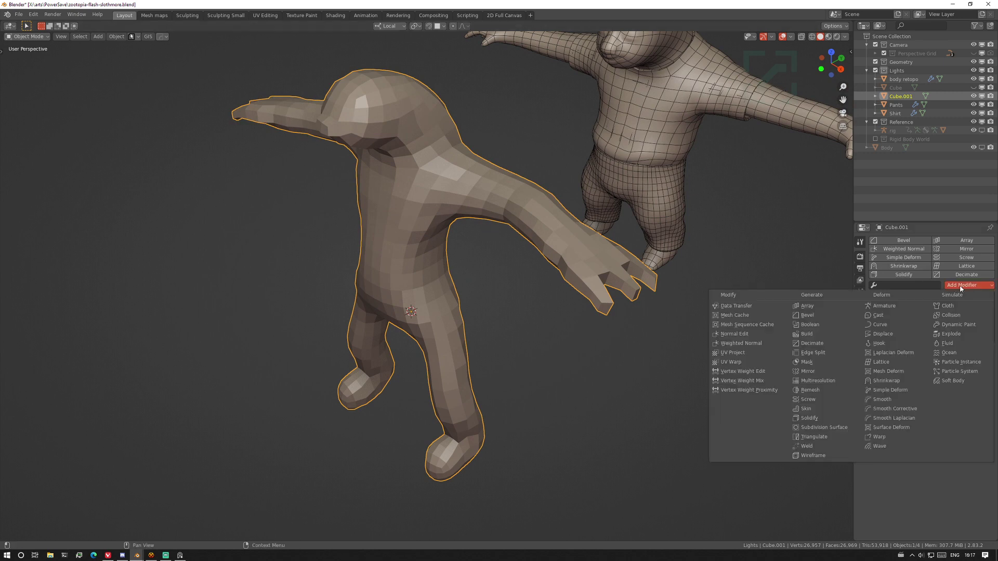
click(834, 382)
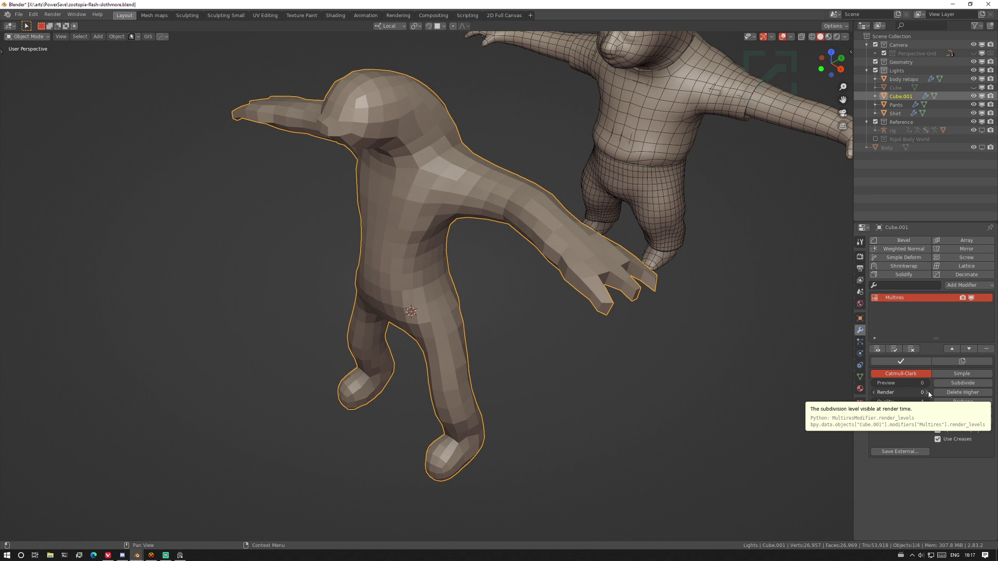
Step: Add a Shrinkwrap modifier below the Multires on the shell and pick the sculpted Cube mesh as its target
click(971, 286)
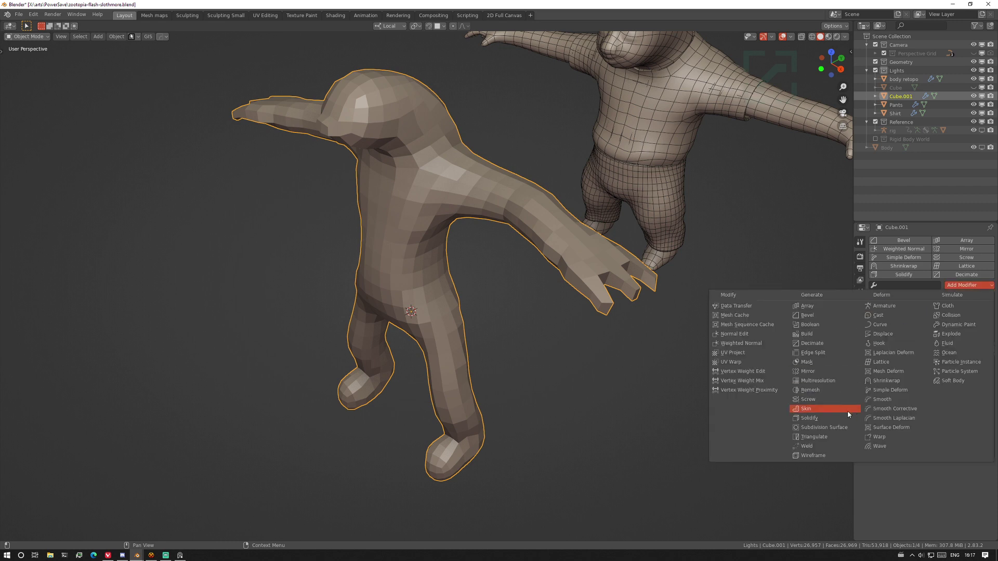
click(886, 381)
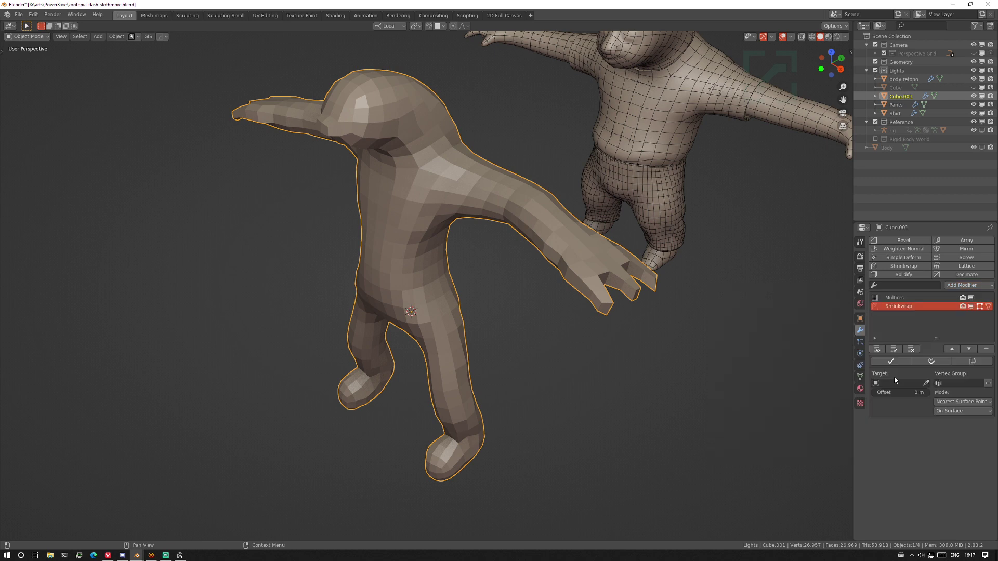
click(709, 290)
scroll(737, 299, up, 3)
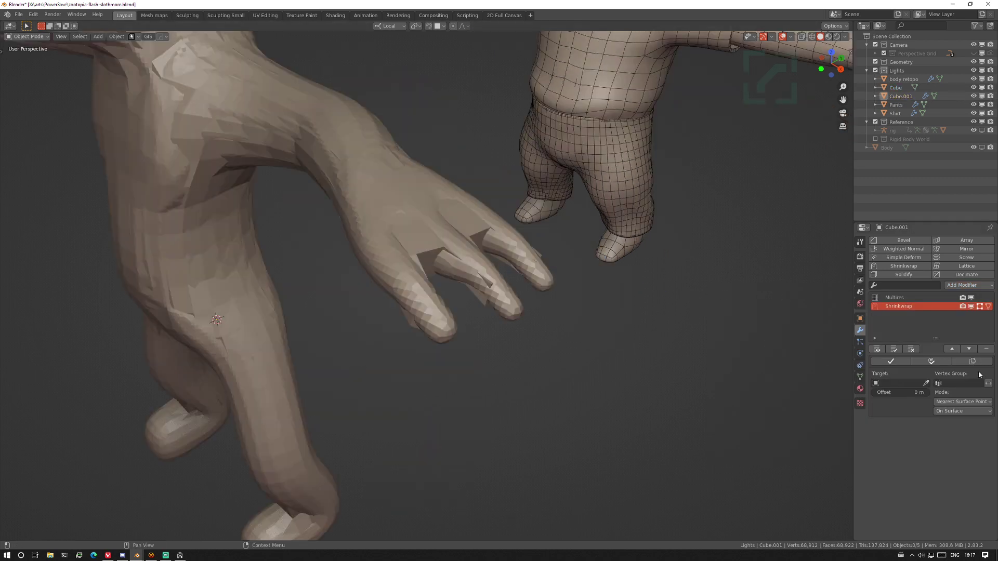
click(442, 326)
shift+middle_drag(408, 275, 473, 291)
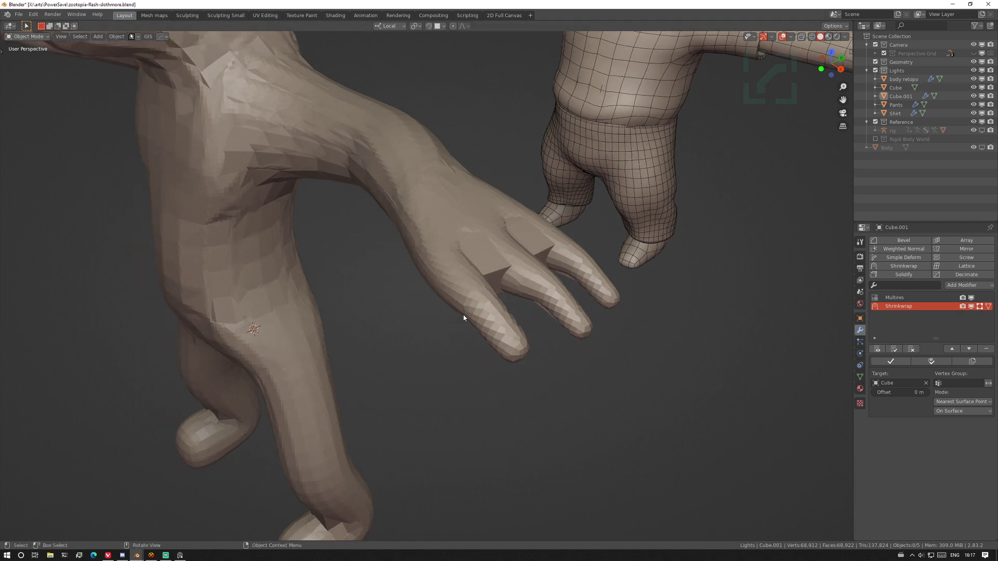
Step: Hide the sculpted Cube mesh and select the low-poly shell again
click(469, 296)
key(h)
click(473, 257)
scroll(480, 263, down, 2)
shift+middle_drag(509, 276, 965, 381)
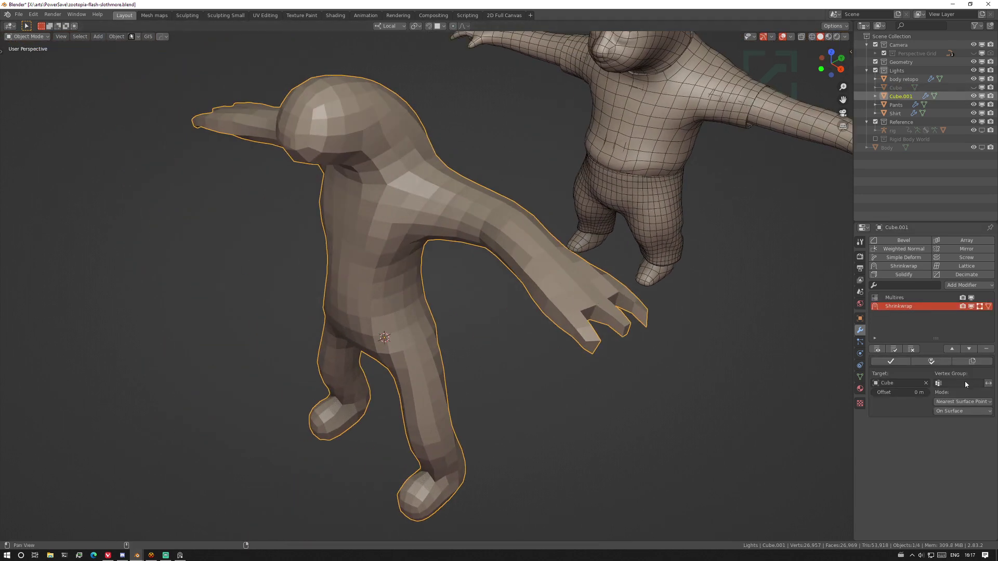
Step: Subdivide the Multires once and set the Shrinkwrap mode to Project
click(904, 297)
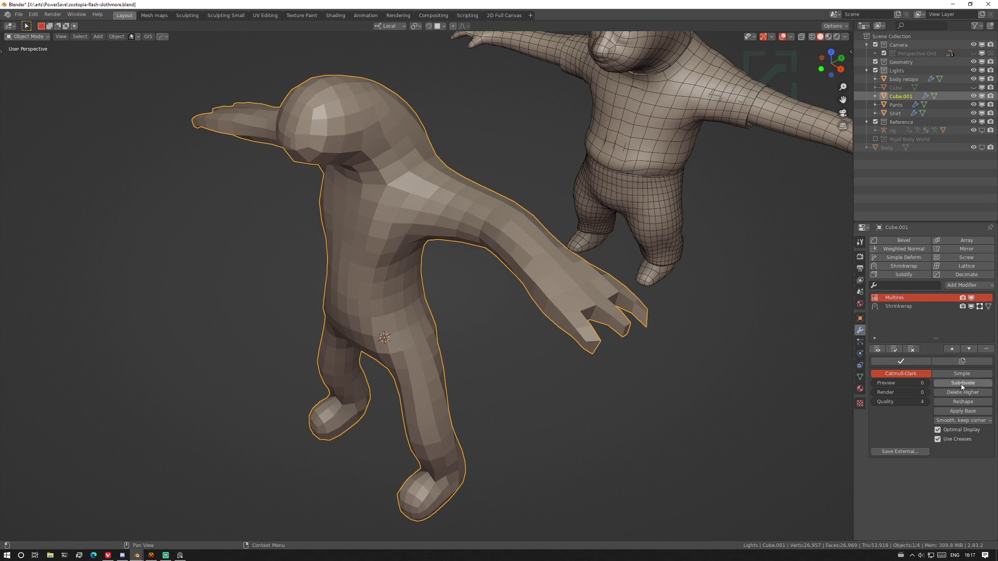
click(961, 383)
click(914, 306)
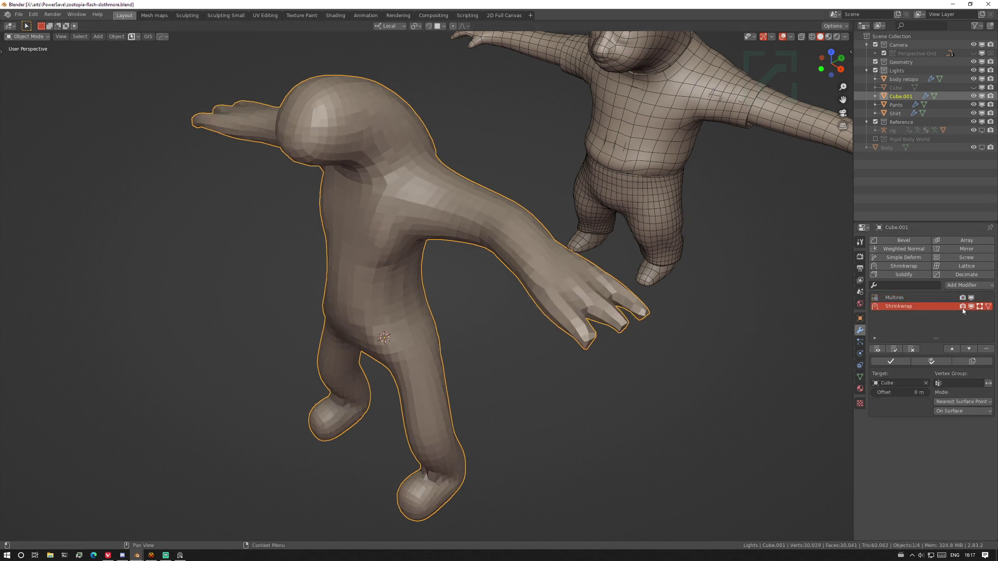
click(970, 402)
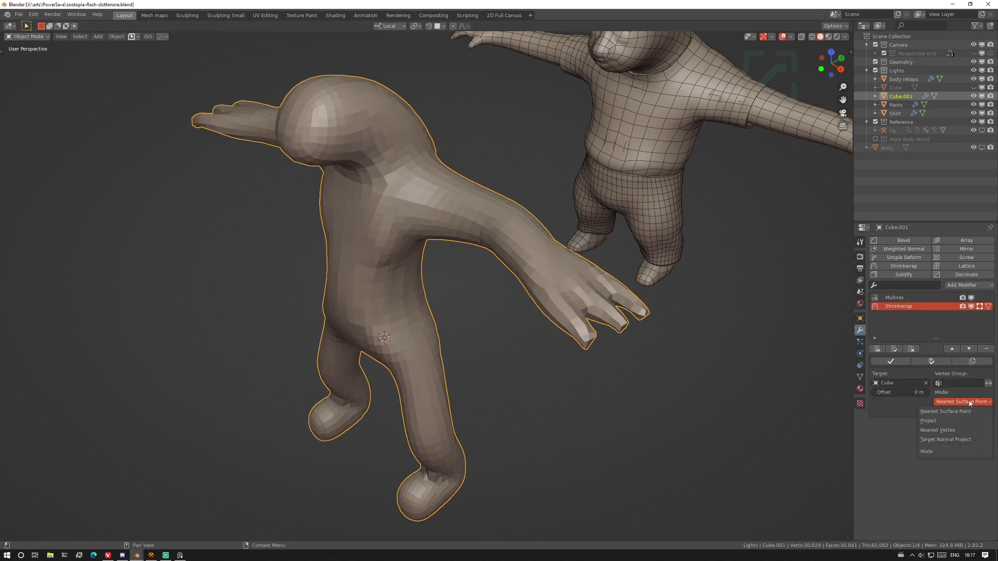
click(940, 420)
shift+middle_drag(499, 305, 545, 246)
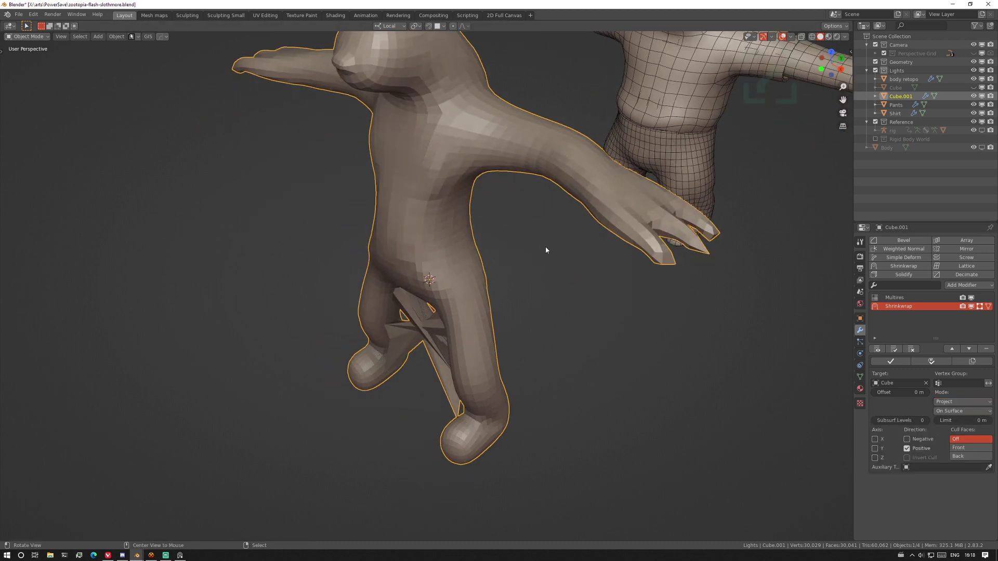
Step: Enable the Negative direction on the Shrinkwrap as well and set its projection limit to 45 cm
click(920, 440)
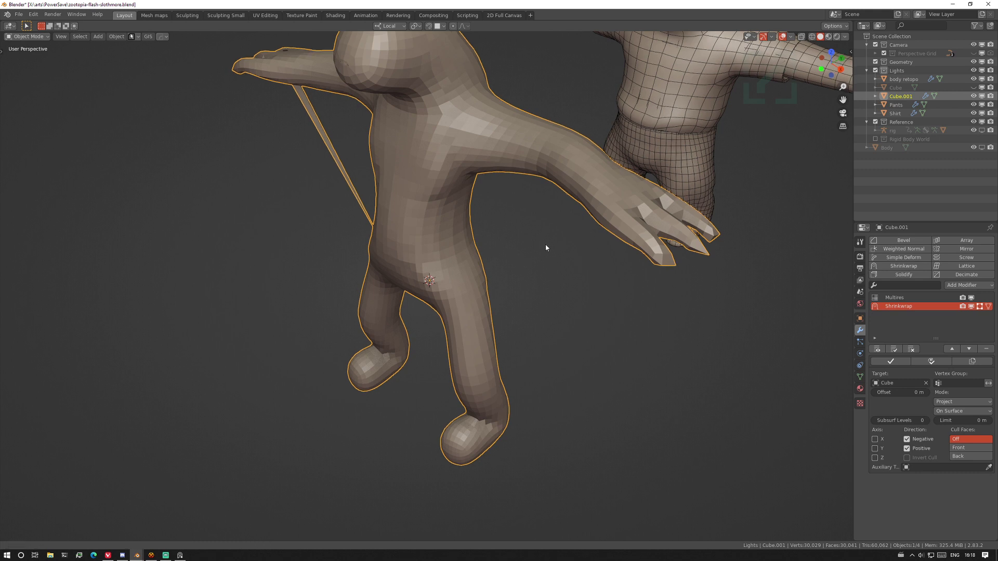
alt+shift+drag(545, 247, 552, 283)
alt+drag(554, 283, 593, 288)
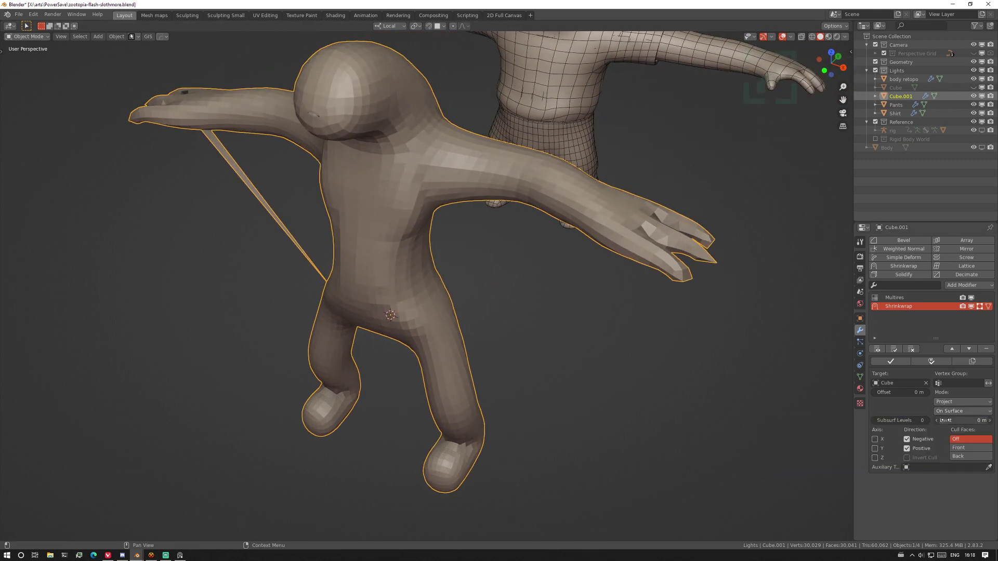
click(954, 412)
click(945, 420)
click(969, 439)
drag(962, 421, 977, 420)
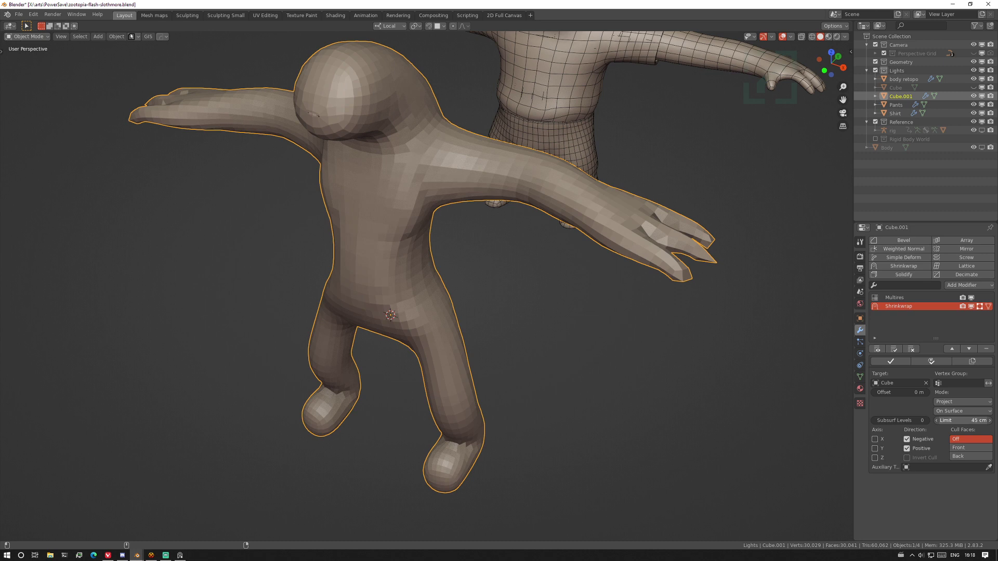
drag(977, 421, 976, 420)
Step: Subdivide the Multires to level 2 and apply the Shrinkwrap modifier to bake the projected detail into the shell
middle_drag(213, 111, 231, 236)
scroll(348, 204, up, 5)
scroll(379, 214, down, 5)
scroll(647, 292, up, 6)
shift+middle_drag(728, 300, 470, 261)
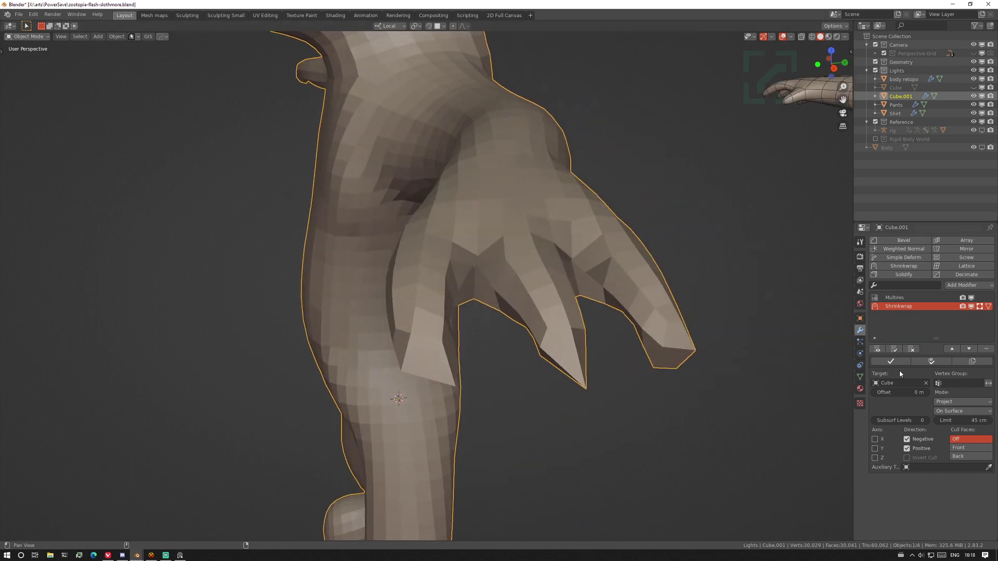
click(925, 297)
click(962, 383)
middle_drag(488, 241, 530, 284)
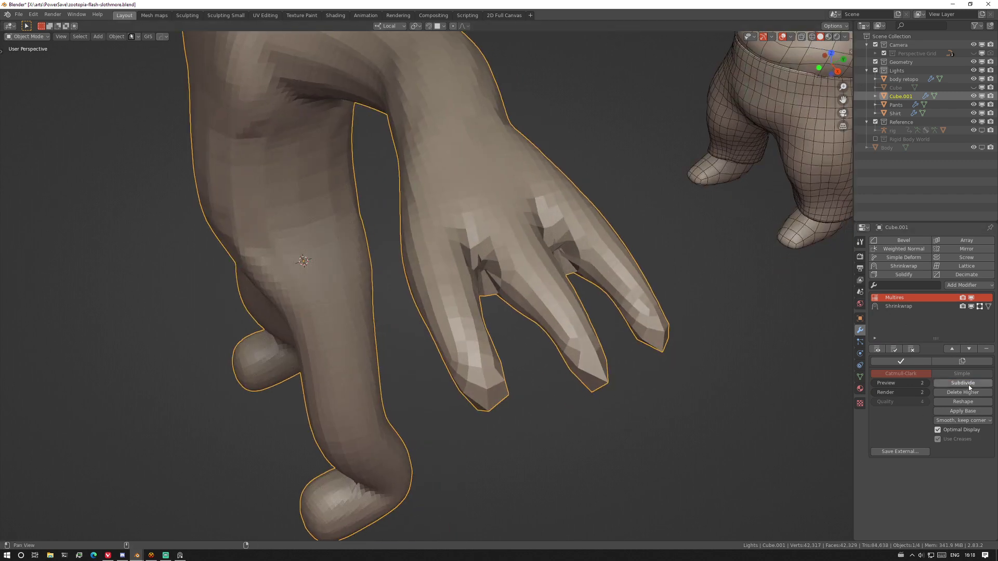
click(923, 307)
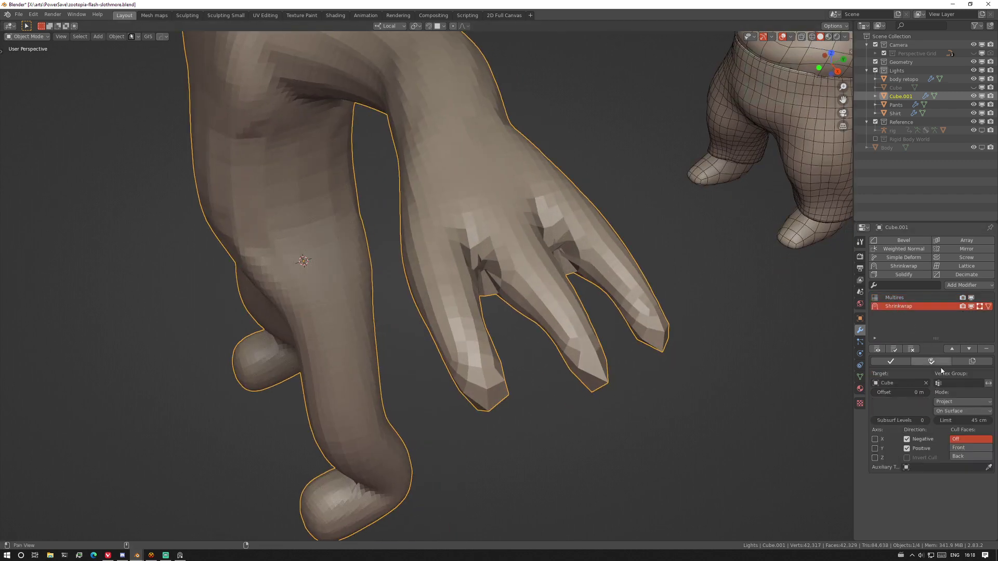
click(905, 362)
middle_drag(510, 280, 580, 250)
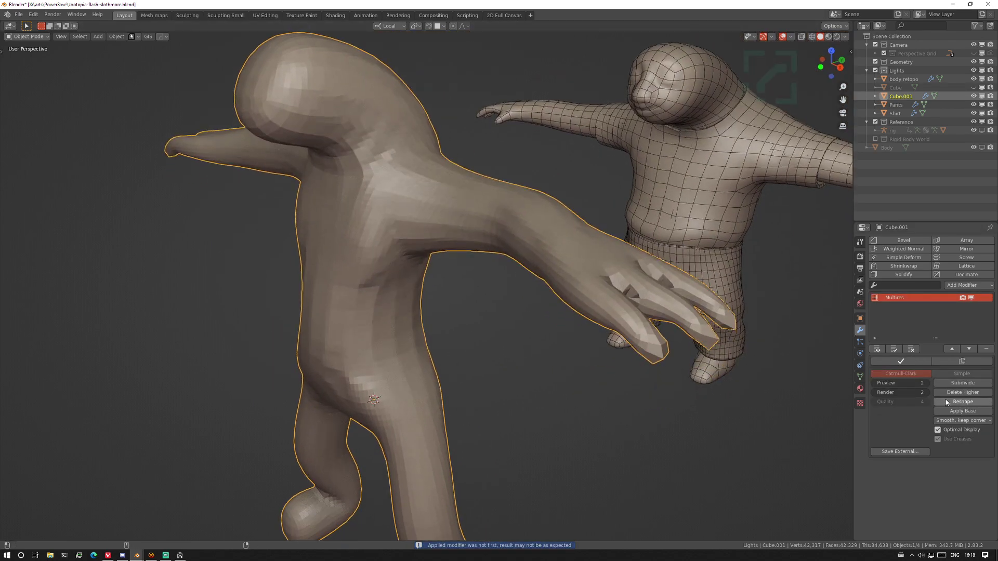
Step: Compare the shell's shape at Multires preview levels 0 and 2
key(ctrl+Tab)
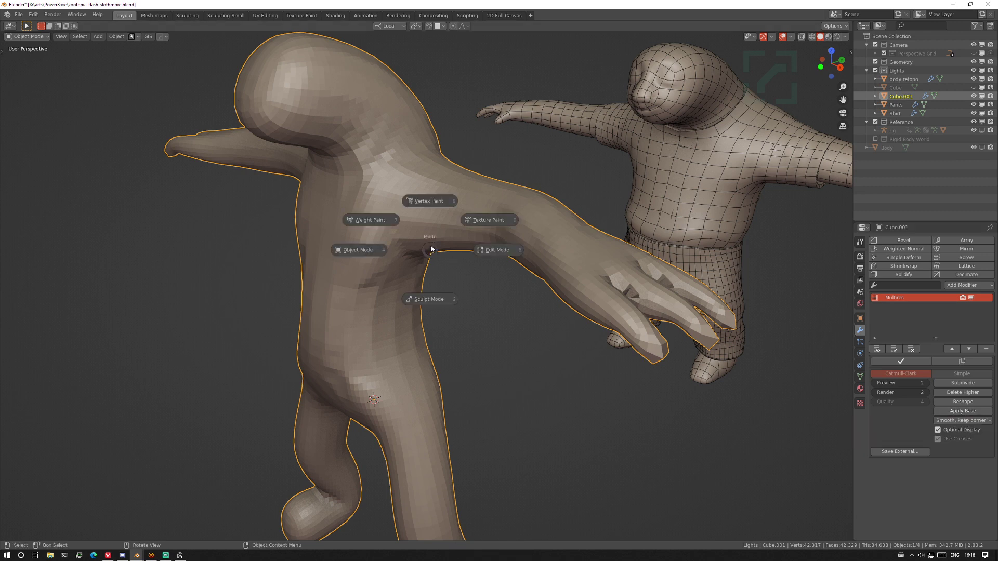
key(Escape)
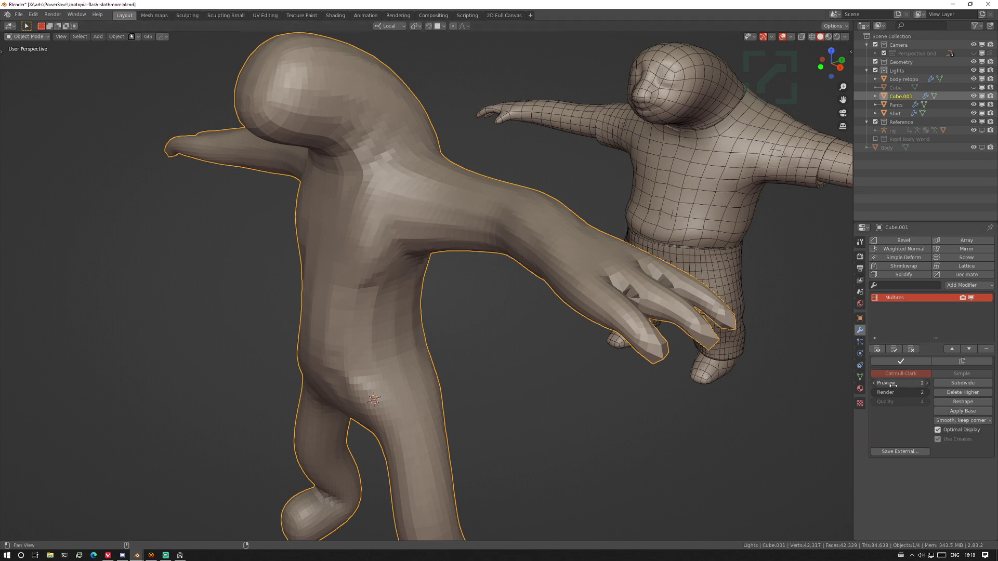
click(875, 384)
click(875, 385)
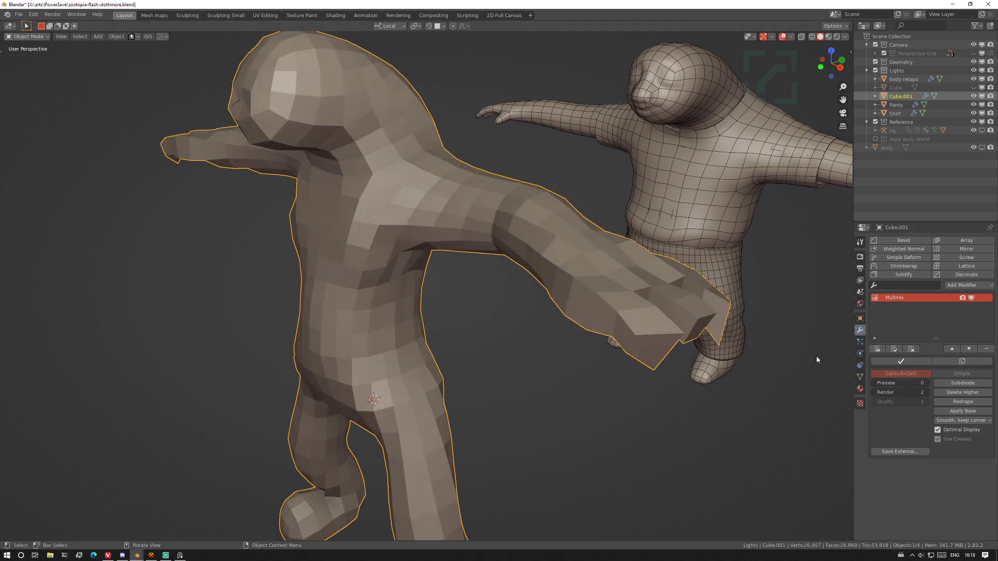
middle_drag(815, 356, 666, 214)
scroll(559, 268, down, 5)
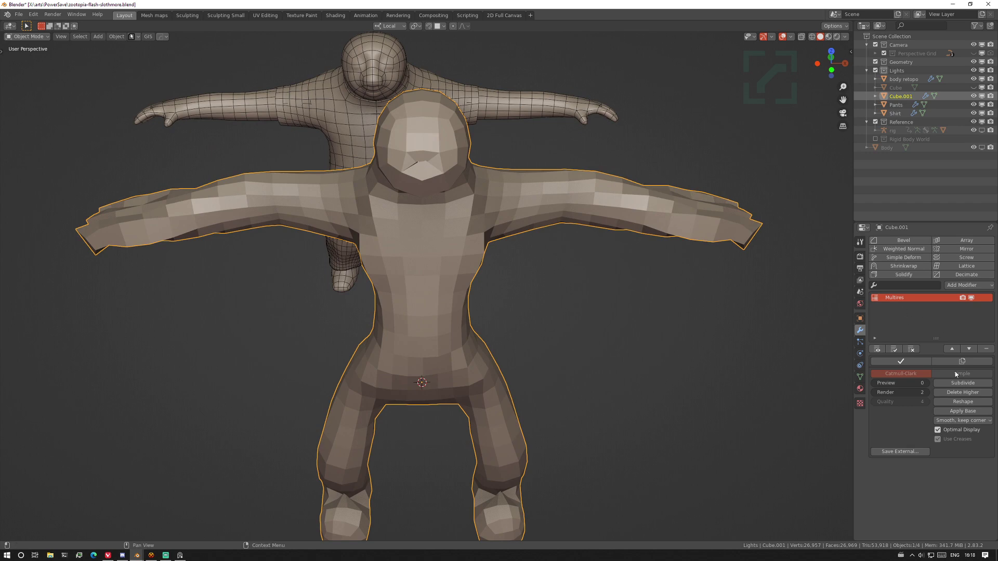
double_click(926, 383)
scroll(429, 167, up, 2)
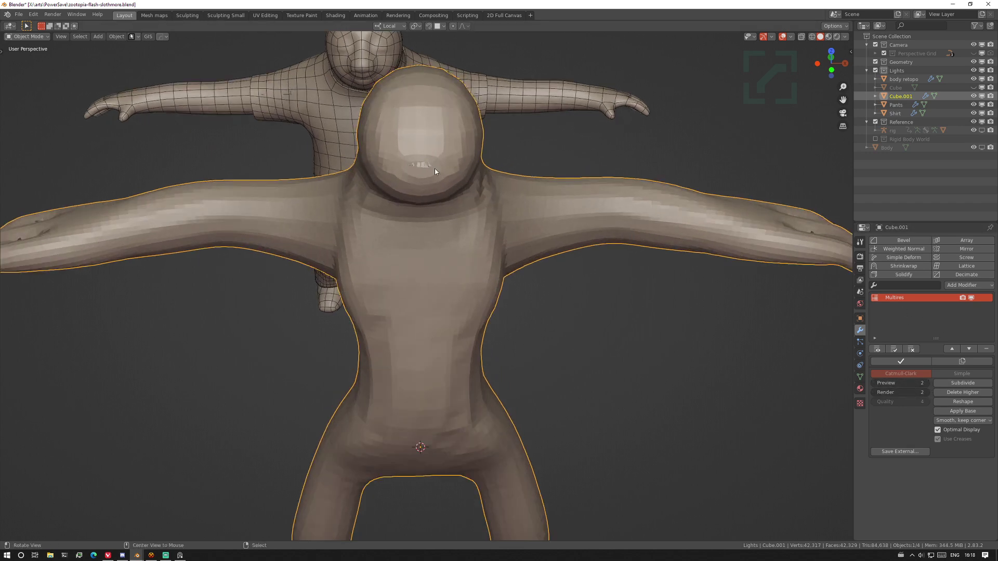
mouse_move(408, 172)
middle_down()
mouse_move(447, 169)
mouse_move(413, 168)
mouse_move(428, 156)
mouse_move(398, 168)
middle_up()
Step: Set the Multires preview to level 0 and examine the base mesh around the snout in Edit Mode
key(ctrl+0)
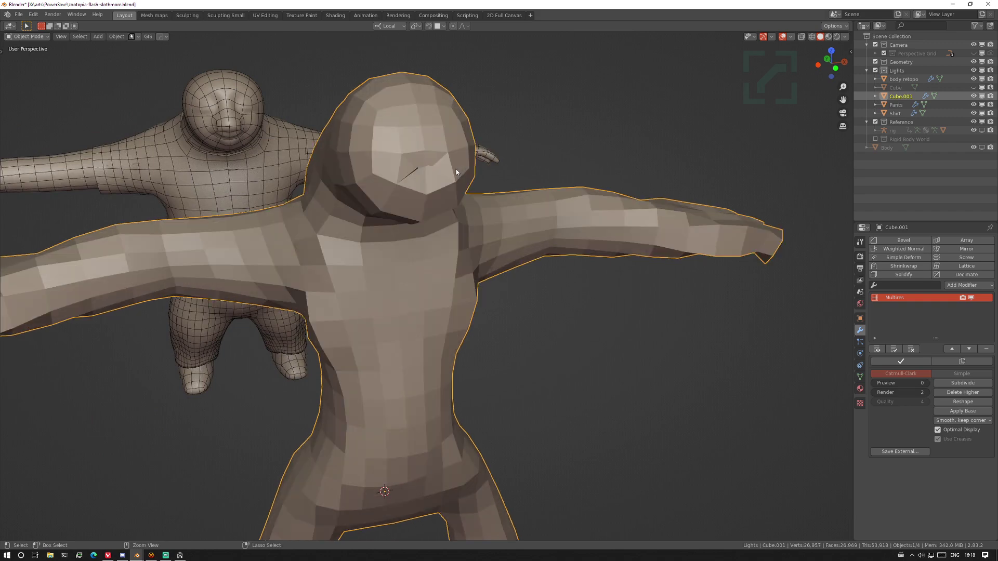
middle_drag(447, 167, 425, 168)
key(Tab)
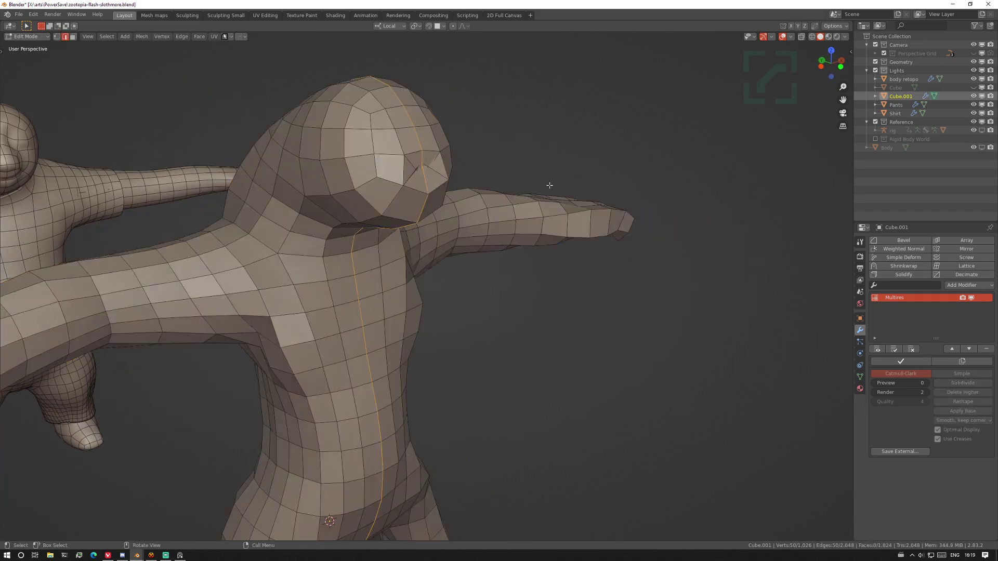
scroll(425, 171, up, 6)
key(Tab)
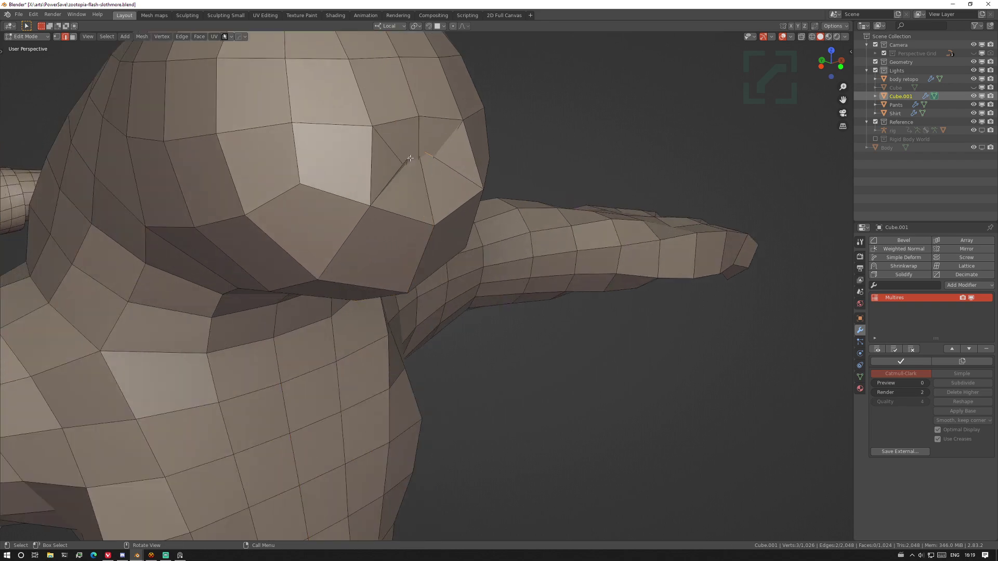
scroll(411, 173, down, 6)
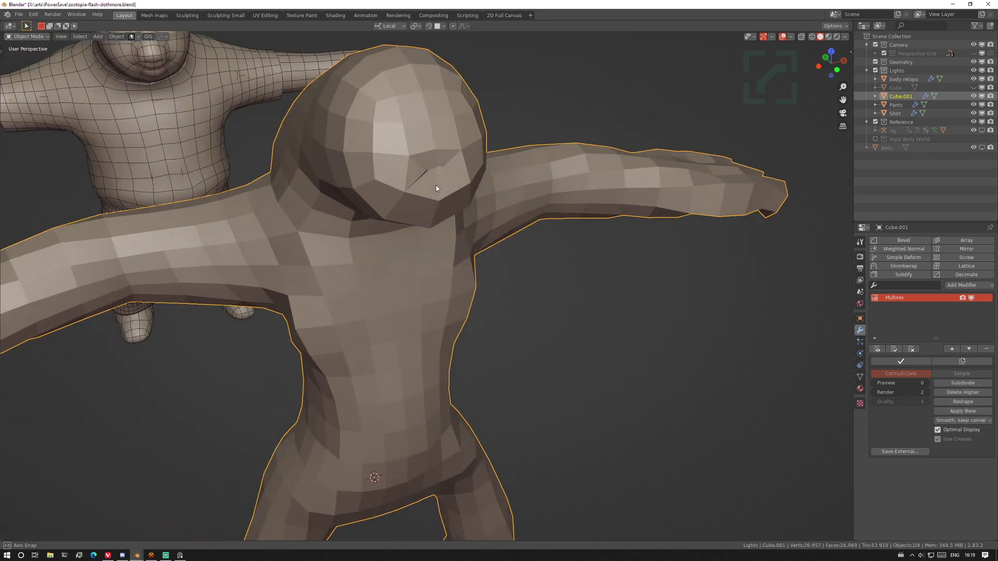
Step: Switch to Sculpt Mode and try the Relax mesh filter on the subdivided shell
key(ctrl+Tab)
click(460, 219)
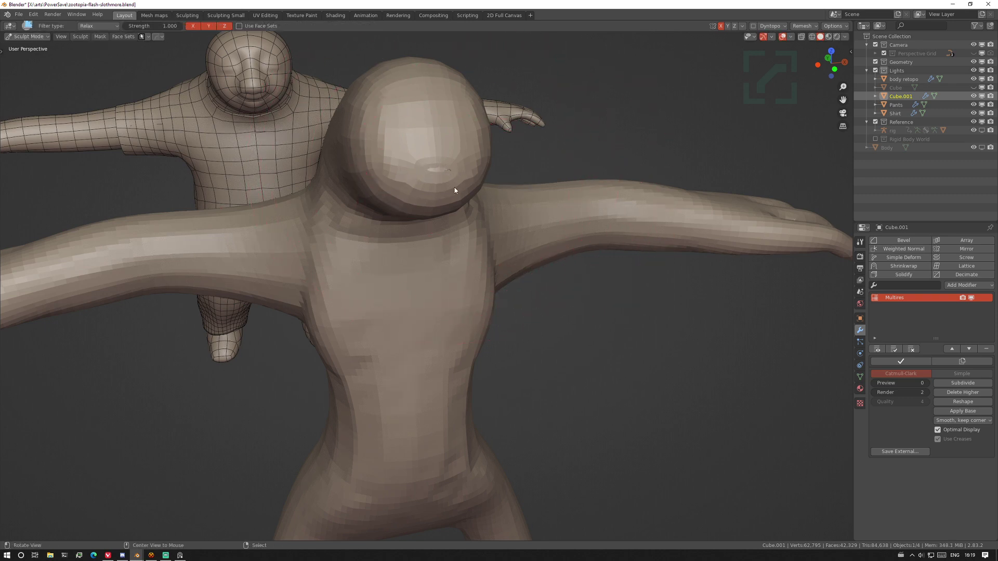
middle_drag(455, 191, 466, 190)
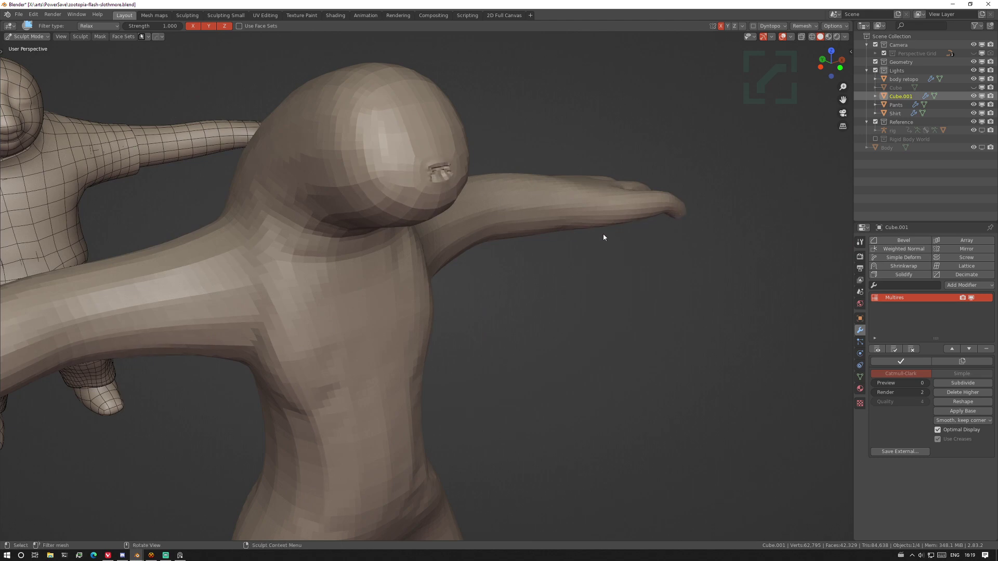
middle_drag(711, 238, 560, 232)
key(ctrl+z)
drag(461, 227, 550, 235)
middle_drag(550, 235, 567, 261)
key(f)
click(523, 247)
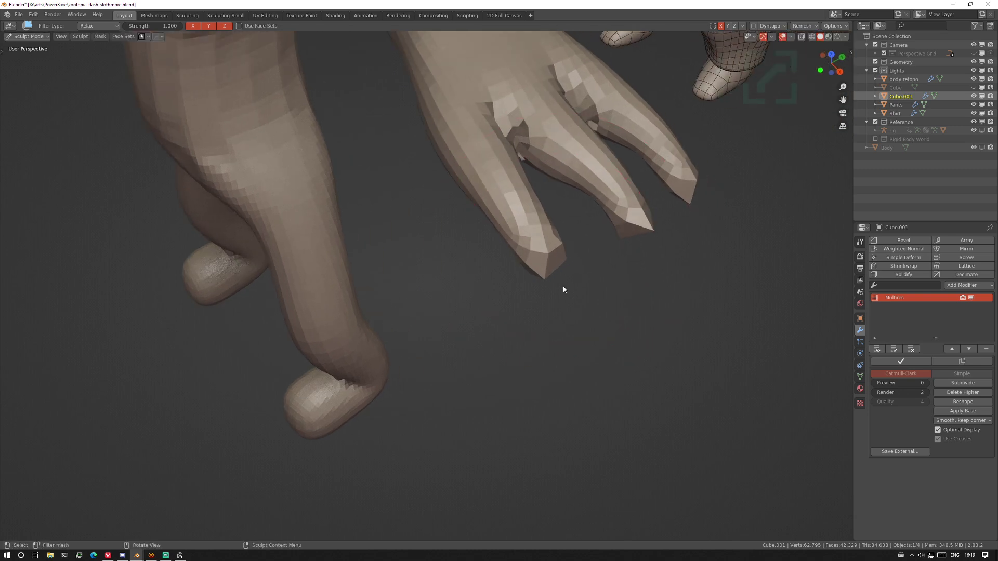
Step: Relax the topology of the fingers and the webbing between them with the Slide Relax brush
key(8)
key(shift+space)
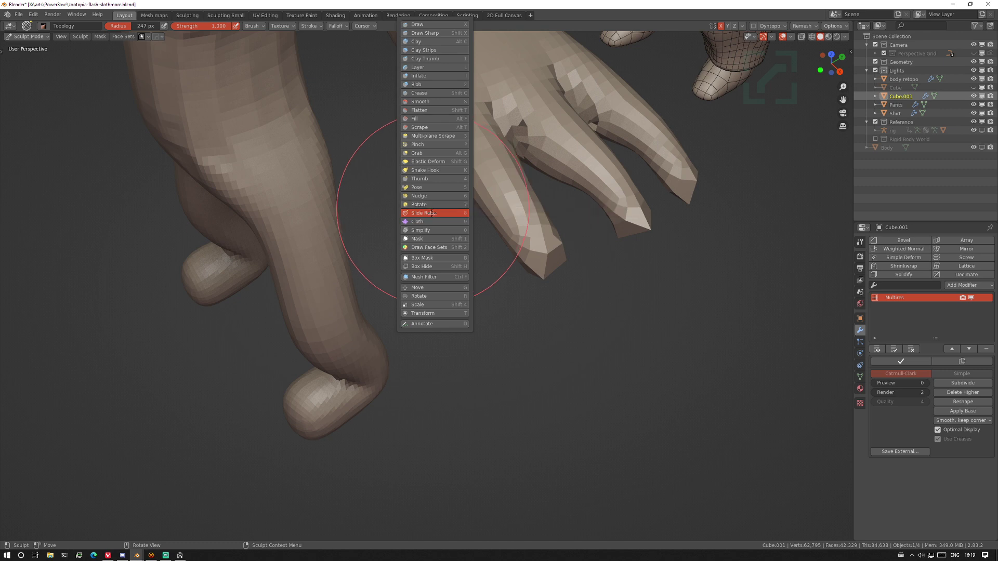
click(432, 213)
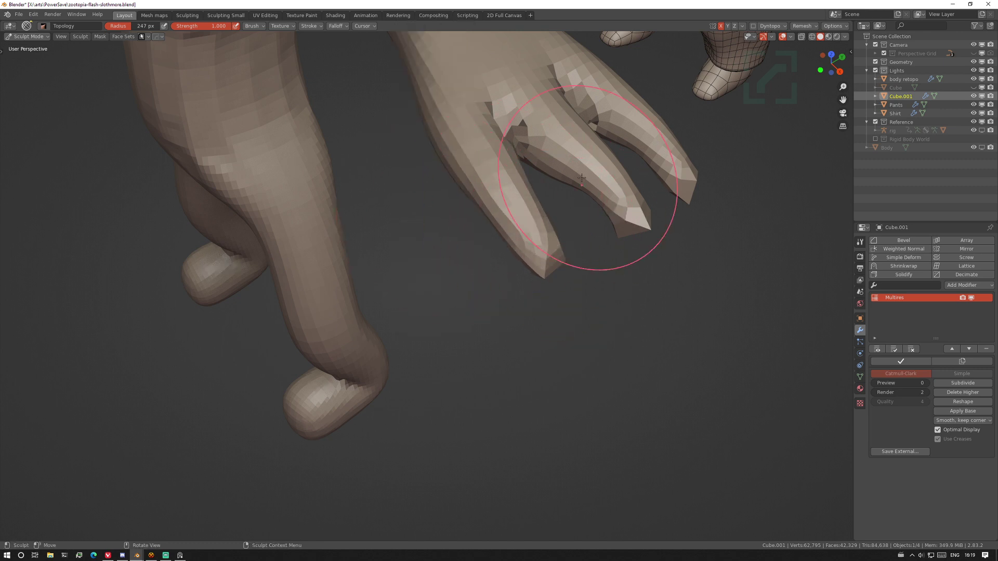
drag(598, 218, 634, 227)
mouse_move(674, 164)
mouse_down()
mouse_move(698, 186)
mouse_move(690, 192)
mouse_up()
middle_drag(585, 117, 549, 123)
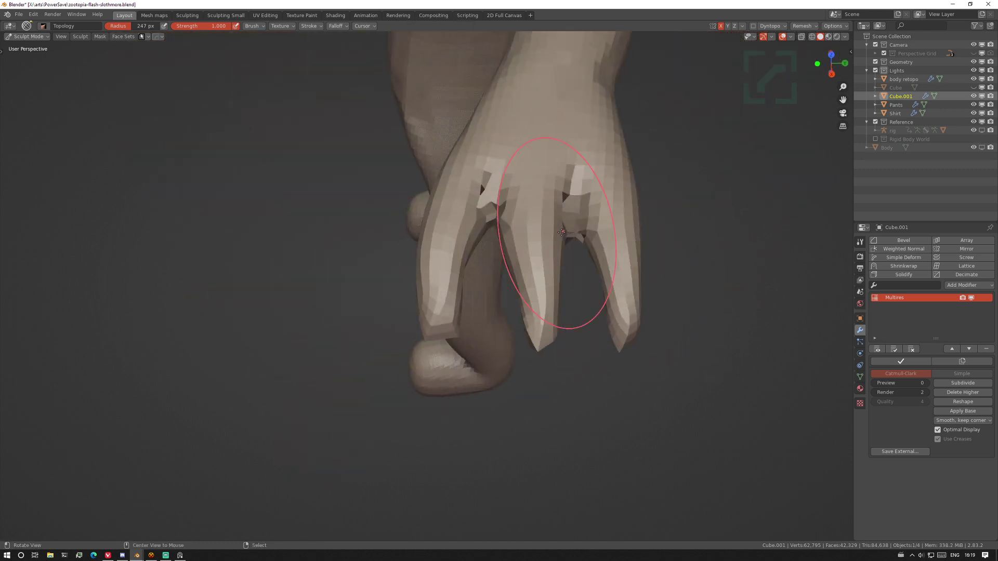
mouse_move(584, 196)
mouse_down()
mouse_move(588, 232)
mouse_move(479, 218)
mouse_move(494, 186)
mouse_up()
drag(492, 222, 496, 211)
scroll(498, 202, down, 5)
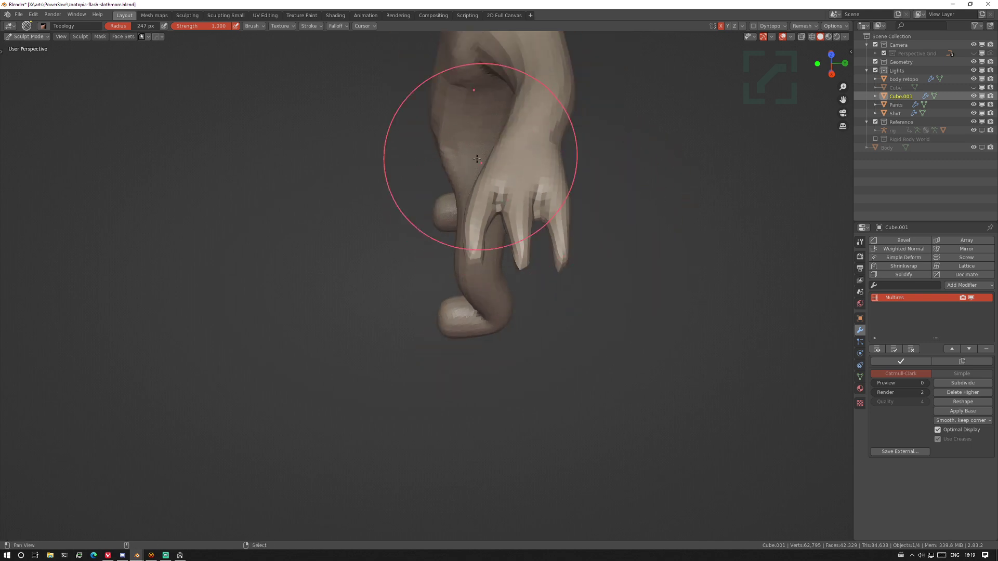
Step: Relax and smooth the pinched mouth crease on the front of the shell's head
mouse_move(481, 158)
middle_down()
mouse_move(533, 155)
mouse_move(566, 125)
middle_up()
drag(467, 148, 469, 162)
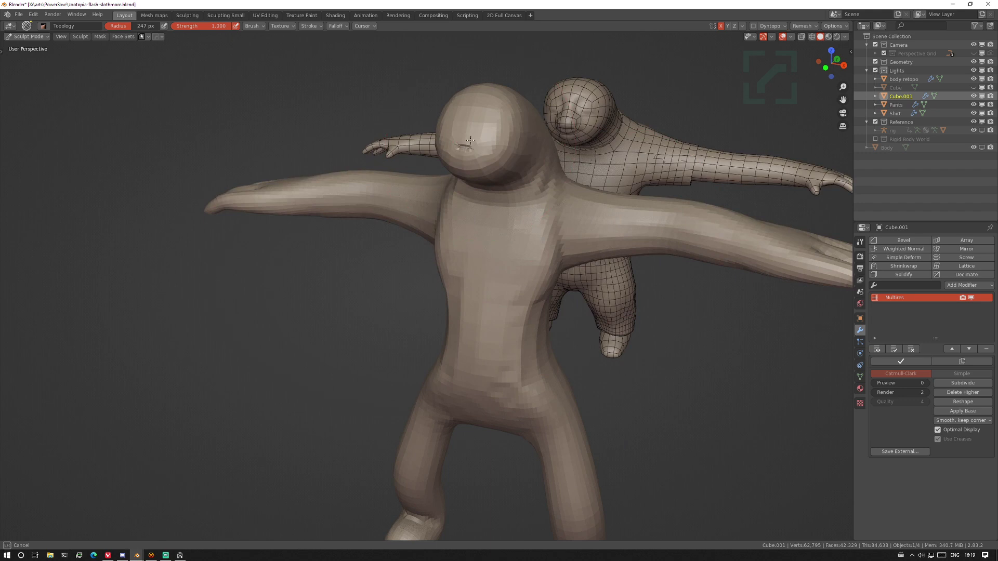
scroll(469, 163, up, 4)
middle_drag(467, 166, 439, 167)
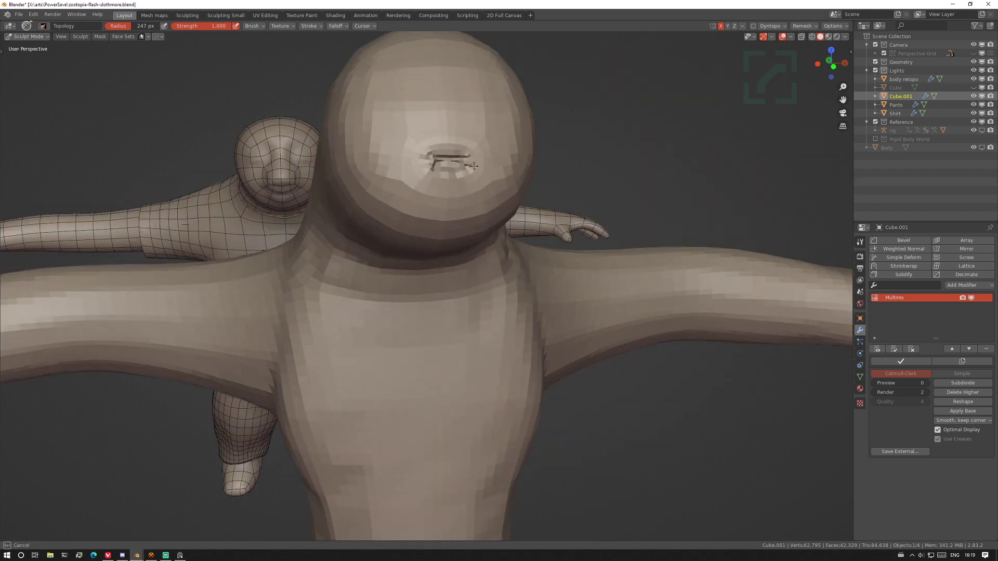
drag(474, 165, 429, 167)
key(shift+s)
mouse_move(415, 168)
alt+mouse_down()
mouse_move(465, 167)
mouse_move(382, 183)
alt+mouse_up()
Step: Build up a pointed snout on the face with the Clay and Draw brushes, adjusting the brush radius between strokes
key(c)
key(f)
click(511, 166)
key(f)
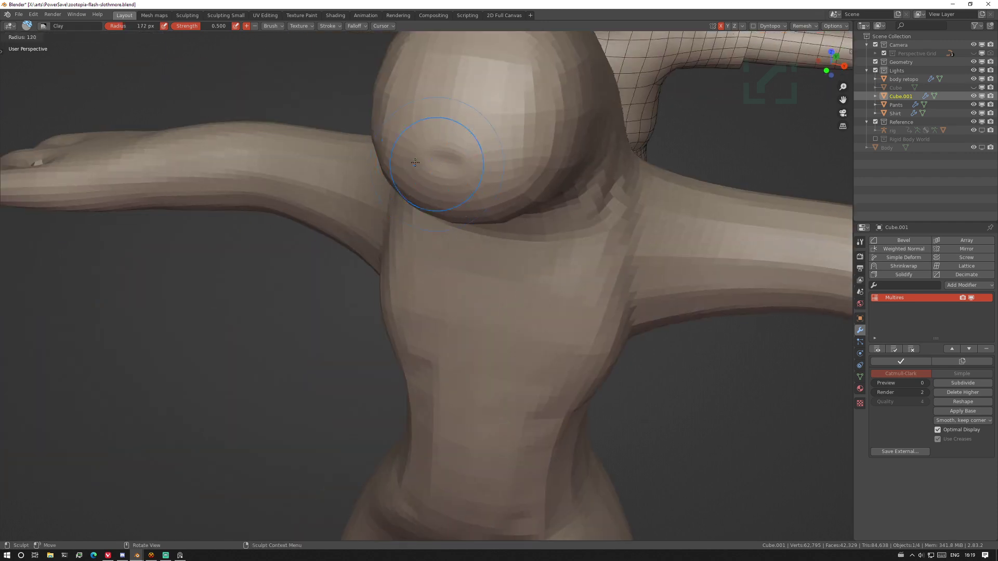
click(445, 162)
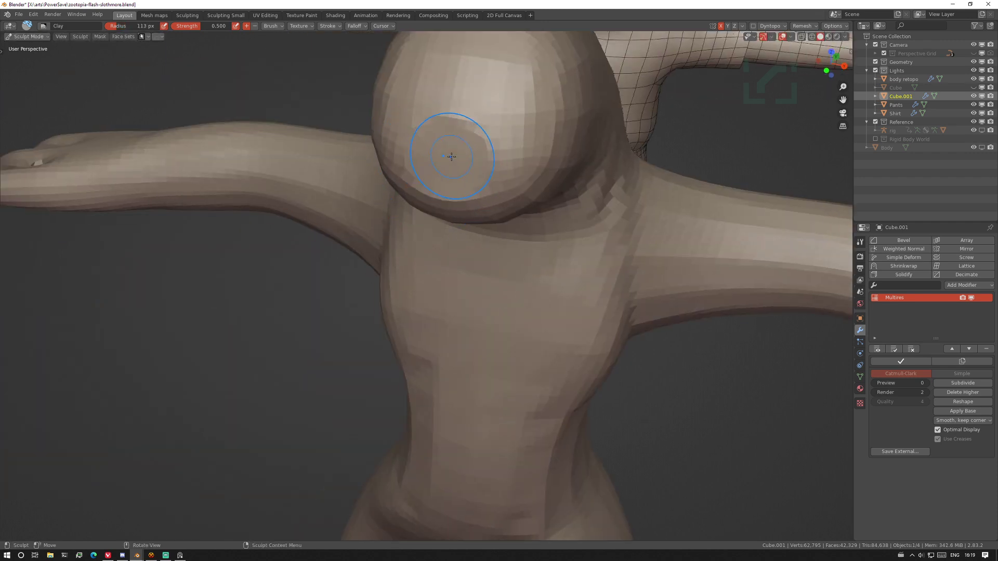
key(f)
click(439, 159)
key(f)
click(449, 159)
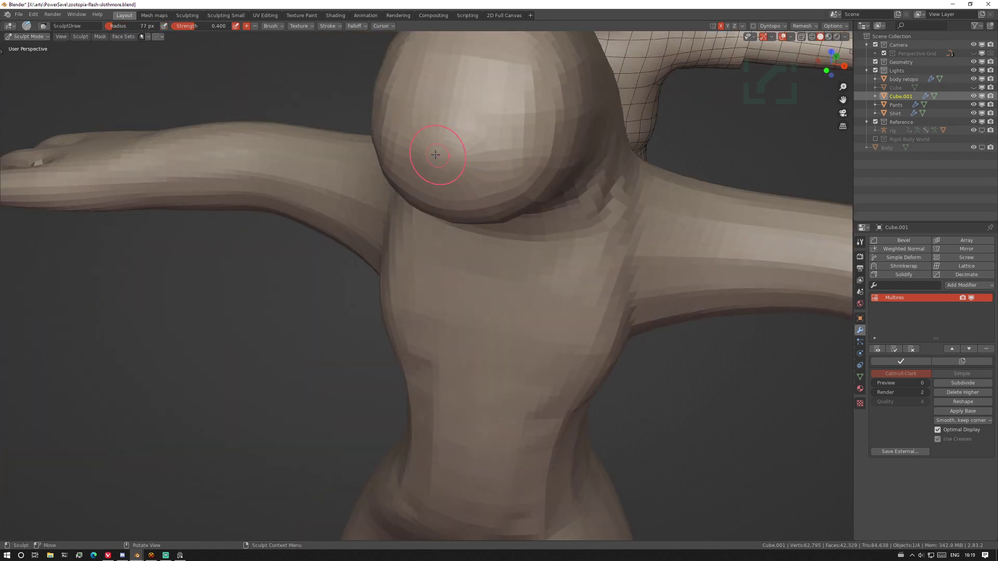
middle_drag(453, 170, 412, 168)
key(s)
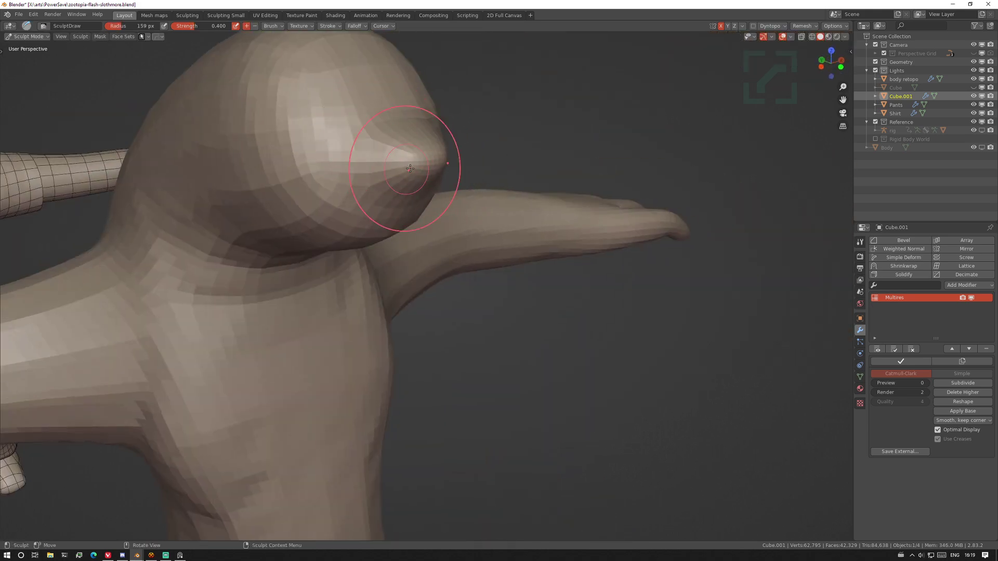
Step: Save the file and smooth the faceted torso, arms and legs of the shell with a 193 px brush
scroll(431, 171, down, 6)
mouse_move(494, 169)
middle_down()
mouse_move(432, 170)
mouse_move(450, 151)
middle_up()
scroll(457, 156, down, 2)
key(ctrl+s)
key(f)
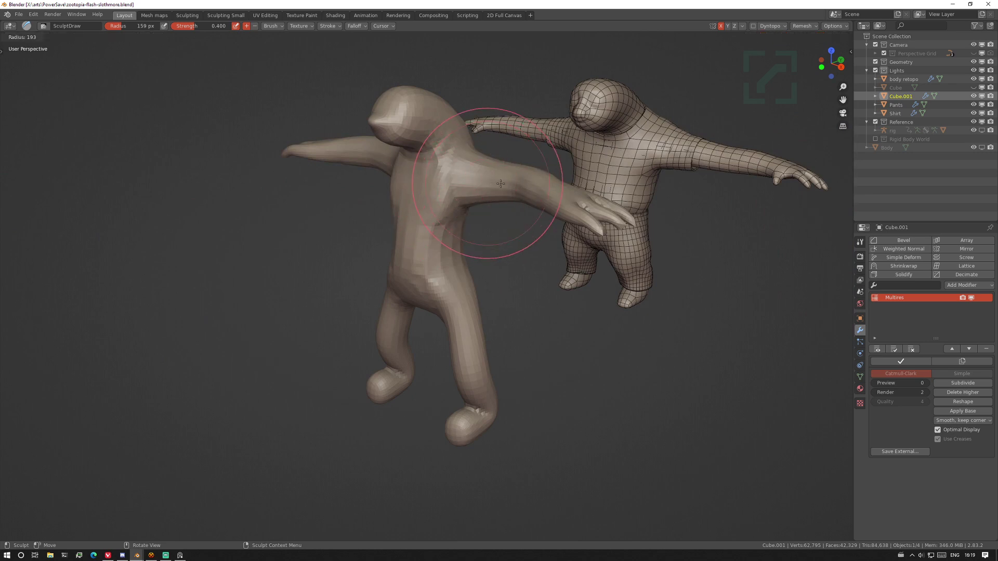
click(500, 184)
key(x)
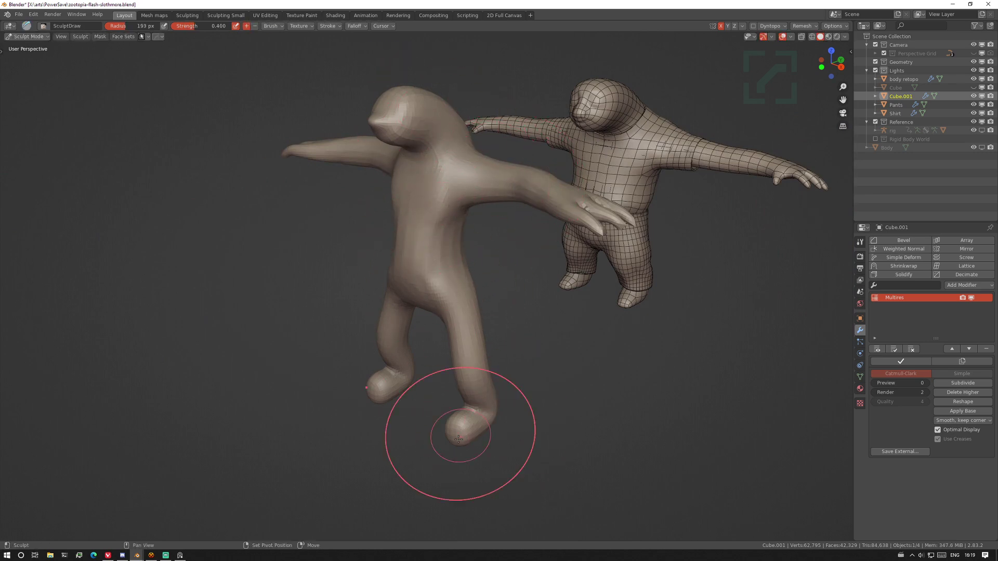
mouse_move(468, 435)
middle_down()
mouse_move(444, 214)
mouse_move(421, 224)
mouse_move(403, 264)
middle_up()
key(s)
mouse_move(451, 215)
middle_down()
mouse_move(438, 421)
mouse_move(517, 356)
mouse_move(423, 189)
mouse_move(510, 281)
mouse_move(532, 210)
mouse_move(480, 248)
middle_up()
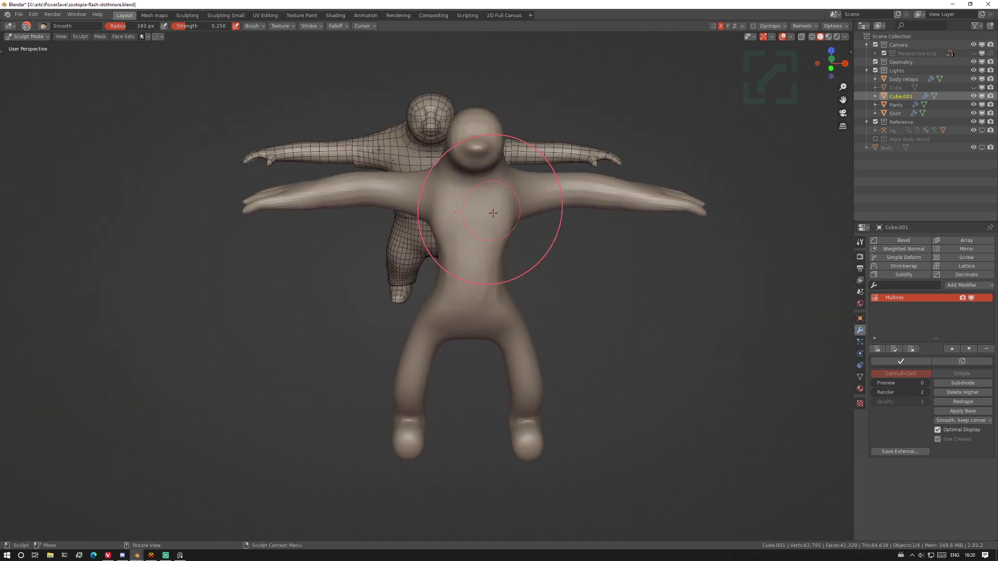
Step: Hide the viewport overlays to view the sculpted surface without its wireframe
scroll(458, 234, up, 4)
mouse_move(434, 224)
middle_down()
mouse_move(400, 290)
mouse_move(407, 167)
mouse_move(442, 174)
middle_up()
key(z)
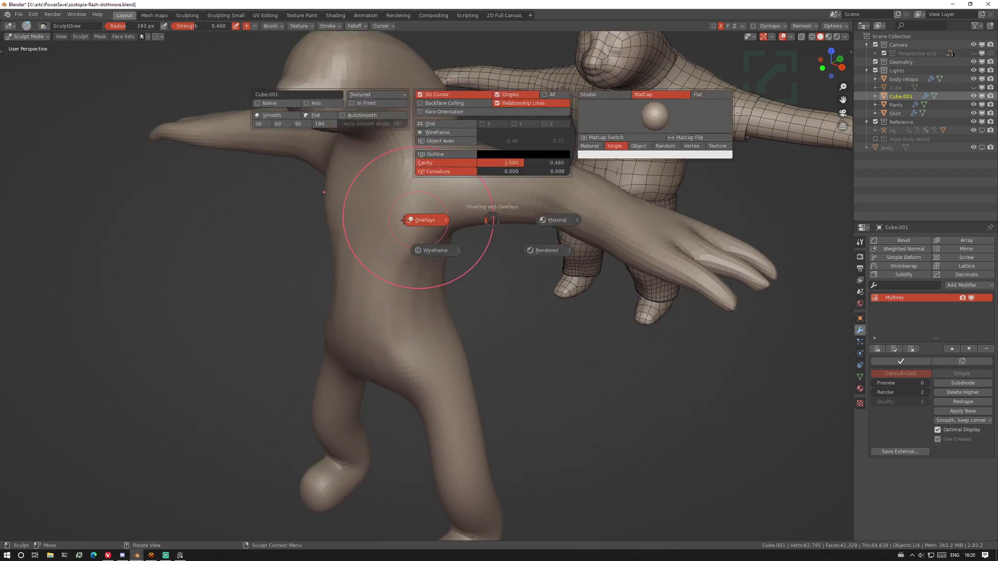
click(418, 219)
key(z)
click(365, 263)
key(z)
click(507, 278)
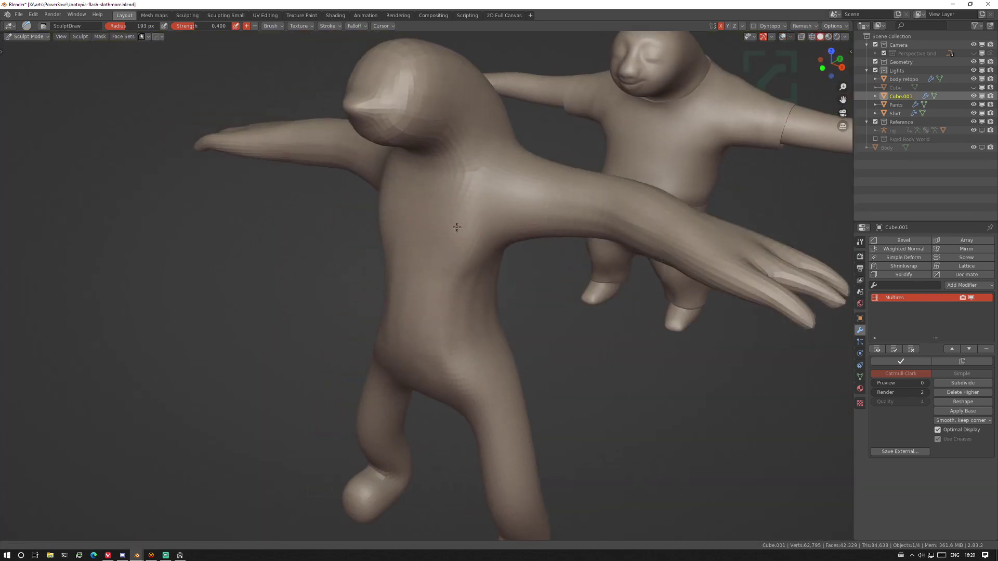
Step: Switch to Object Mode and set the Multires preview level to 2 on the shell
key(ctrl+Tab)
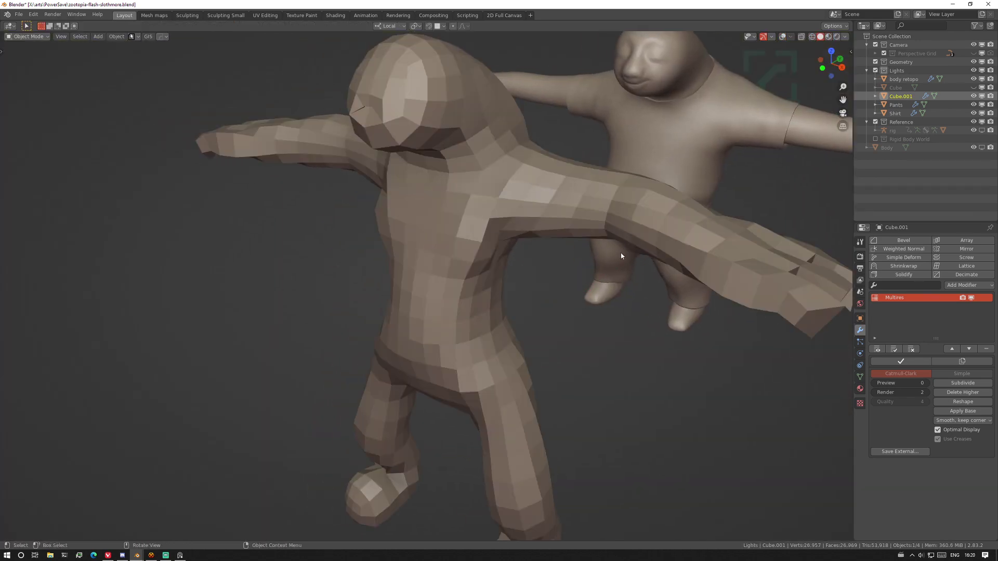
click(926, 383)
click(927, 383)
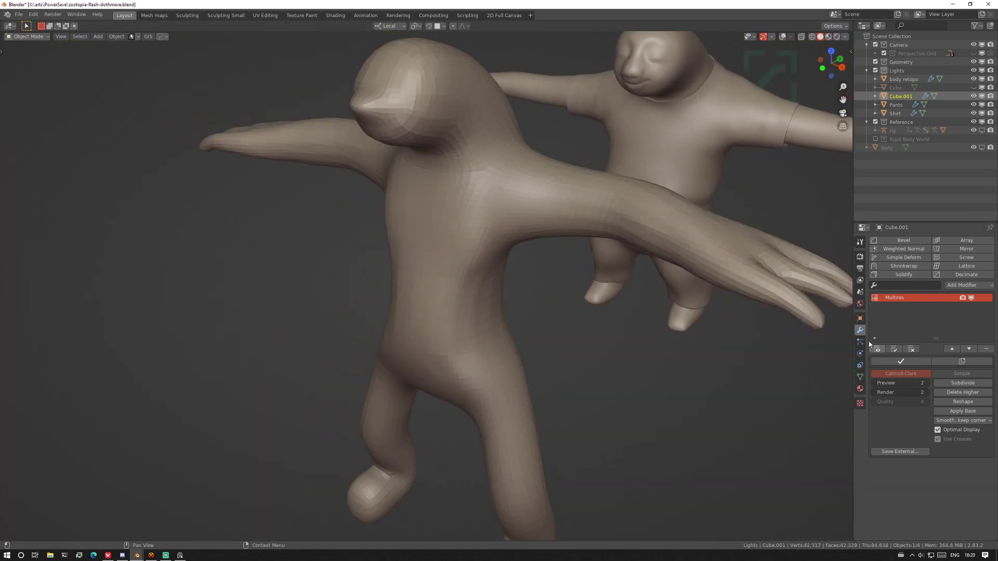
scroll(613, 245, down, 2)
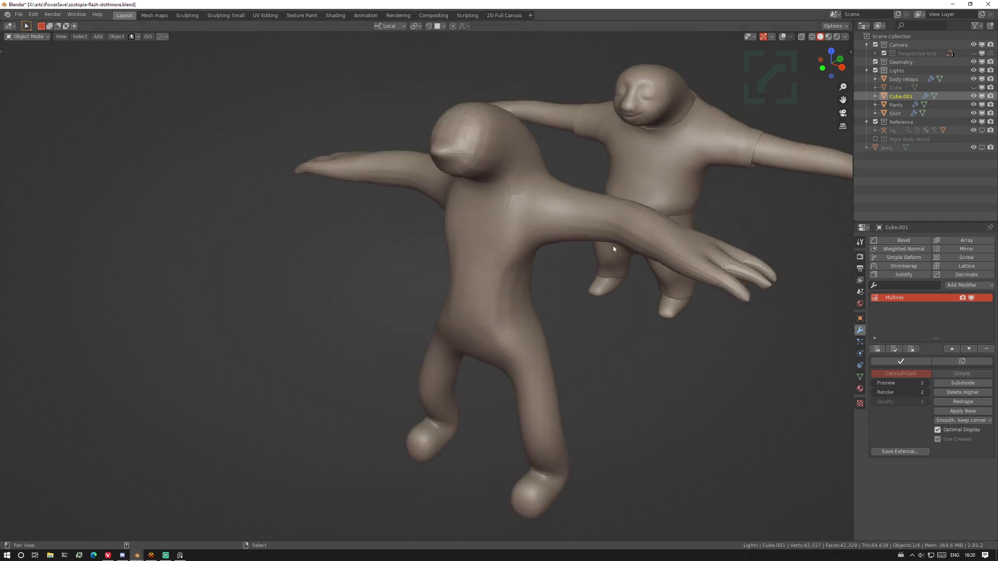
alt+shift+drag(612, 245, 515, 179)
alt+drag(514, 179, 463, 177)
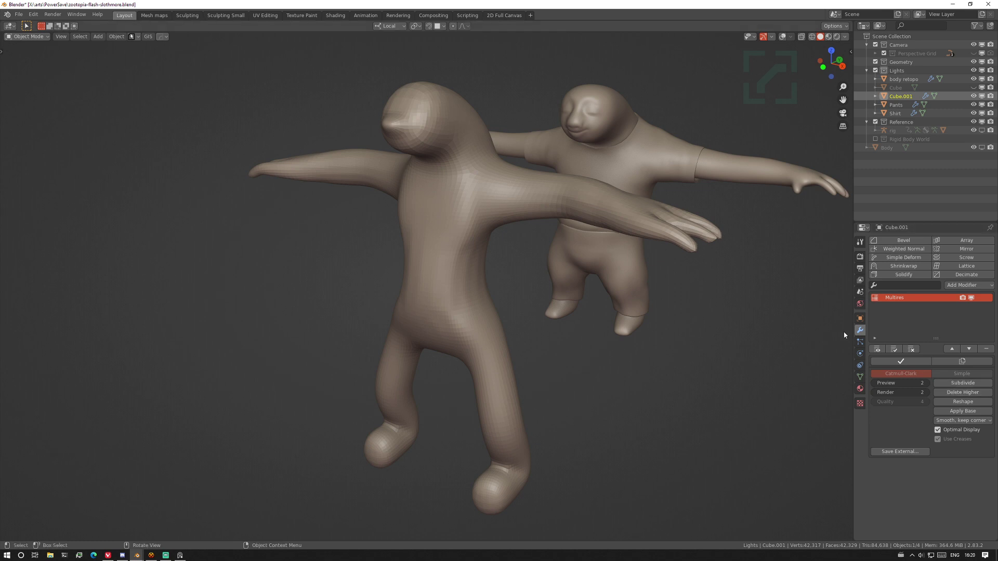
Step: Inspect the shell and the finished character in wireframe display, and return to solid shading without overlays
key(alt+shift+z)
key(shift+z)
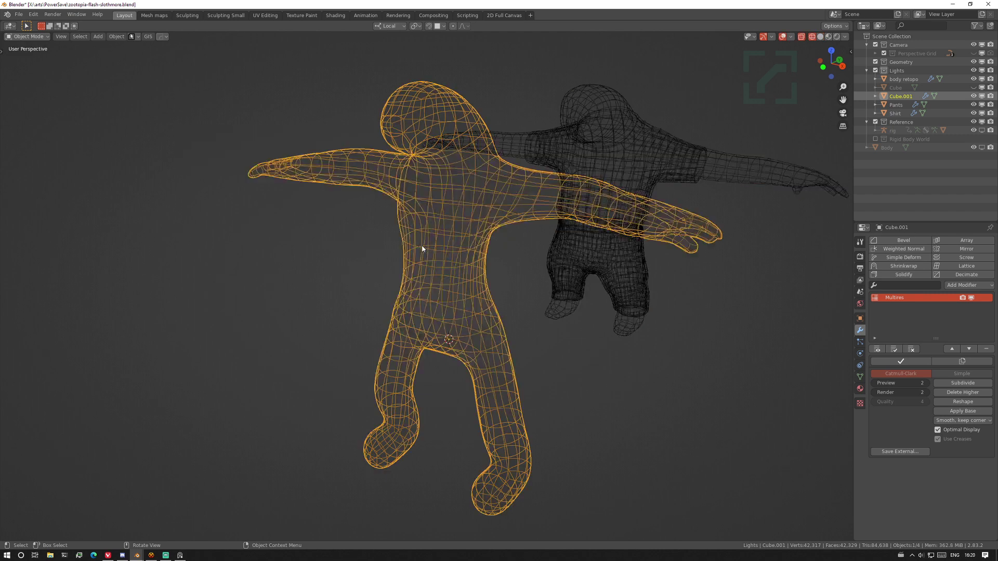
click(519, 257)
click(499, 251)
key(shift+z)
key(shift+alt+z)
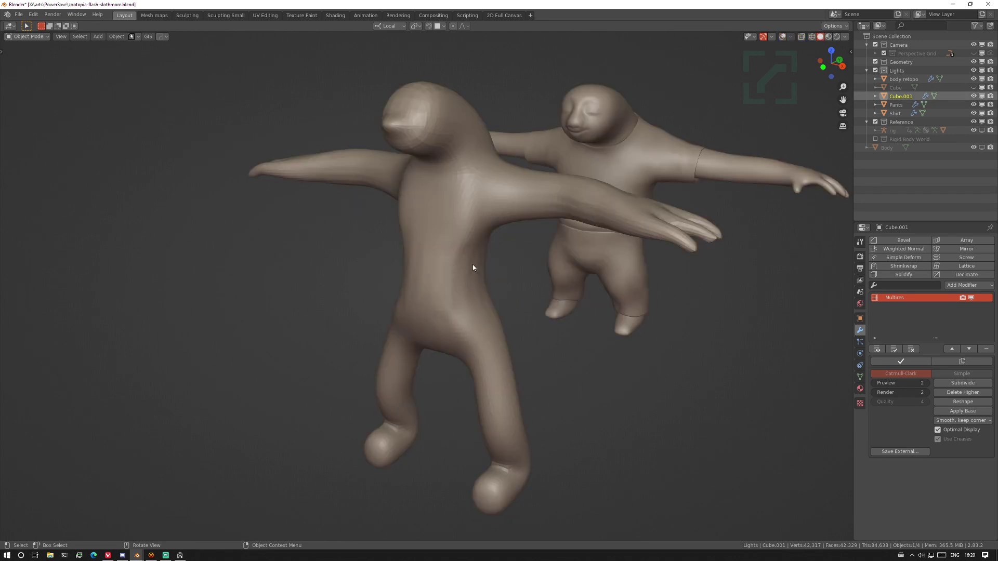
Step: Show the overlays again, deselect the shell and examine its edge flow beside the finished character
key(shift+alt+z)
click(508, 267)
middle_drag(508, 267, 480, 272)
middle_drag(512, 229, 431, 218)
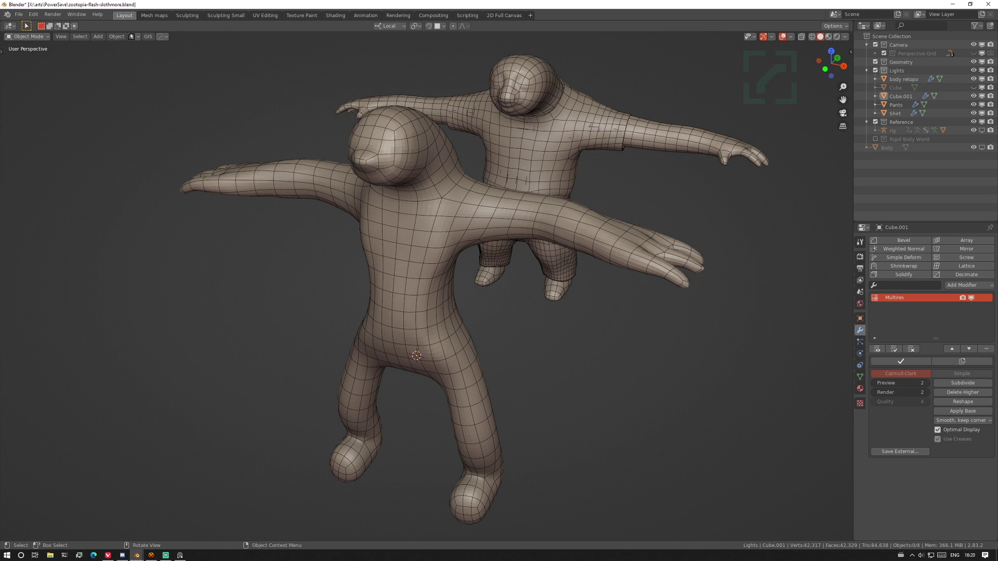